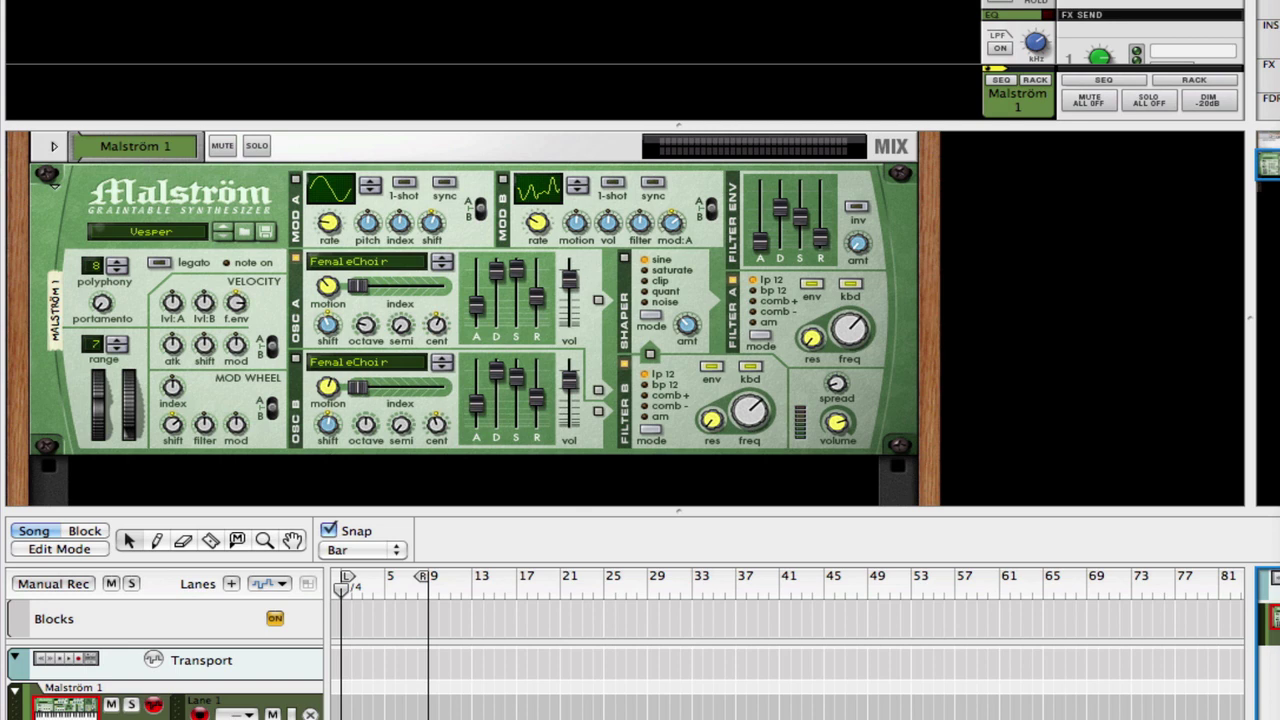
Select the Malström and step oscillator A to a neighbouring wavetable, then back to FemaleChoir
left_click(300, 337)
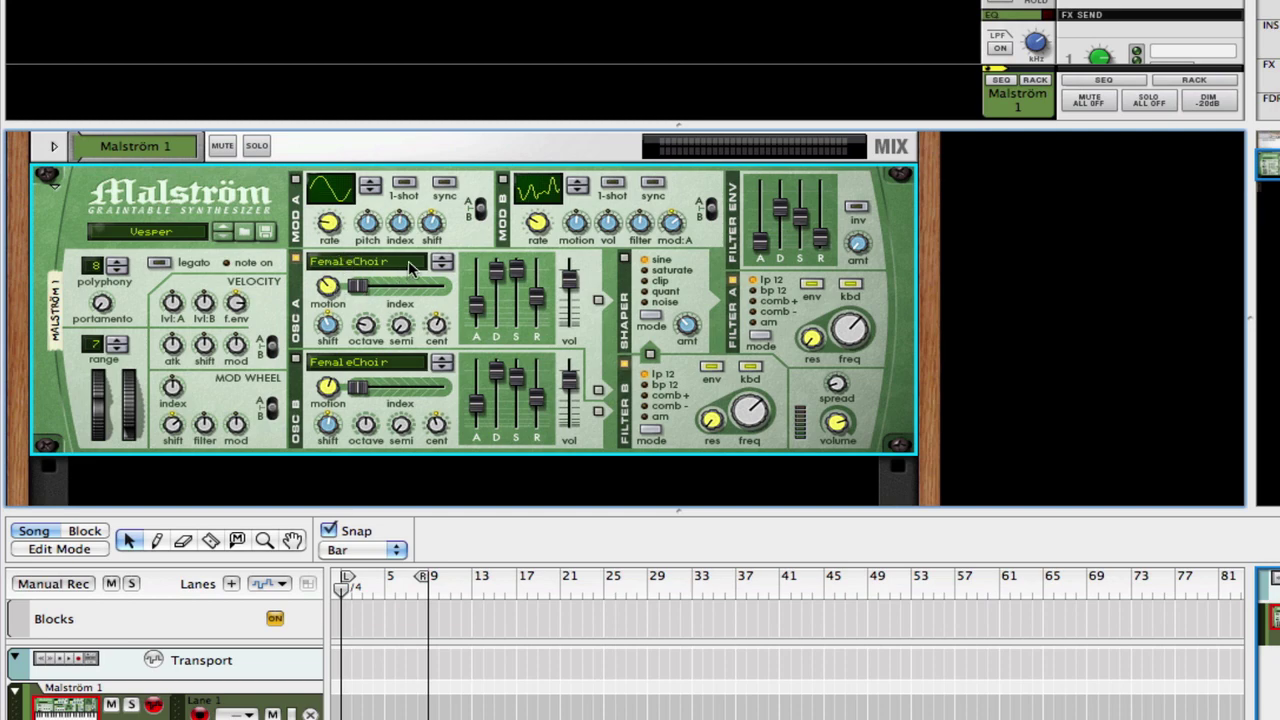
left_click(409, 266)
left_click(409, 260)
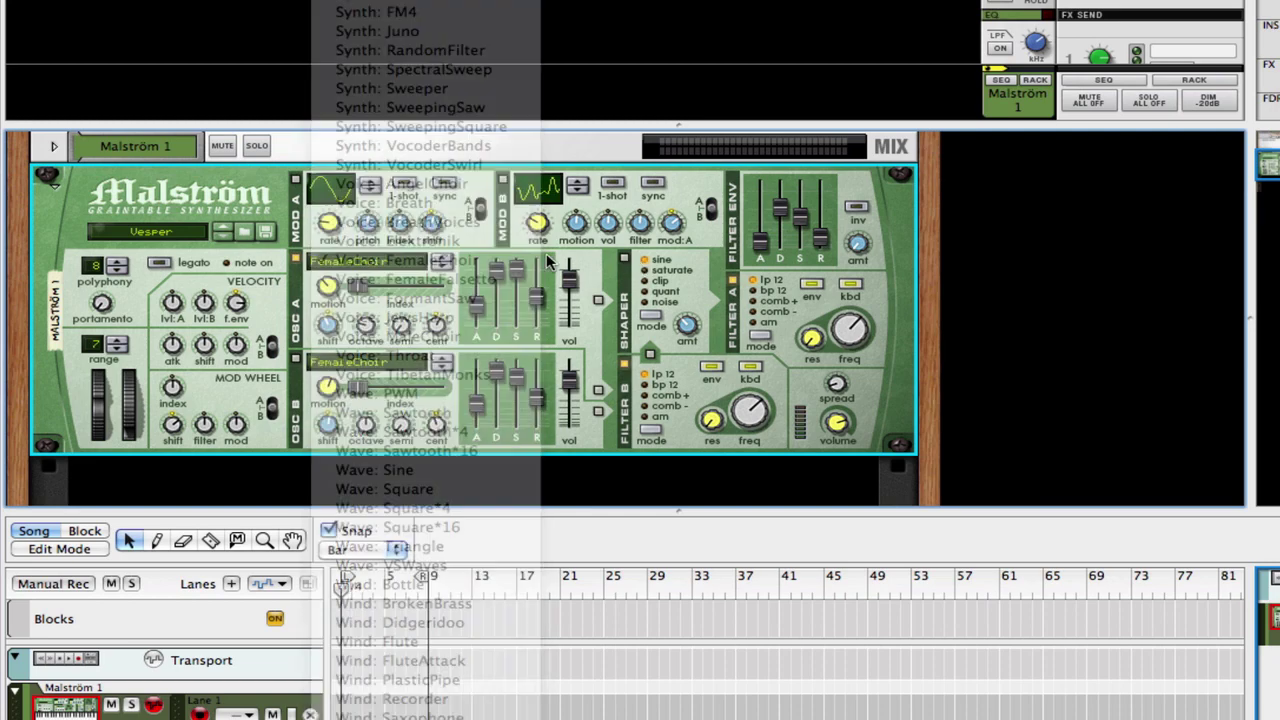
left_click(441, 261)
left_click(441, 268)
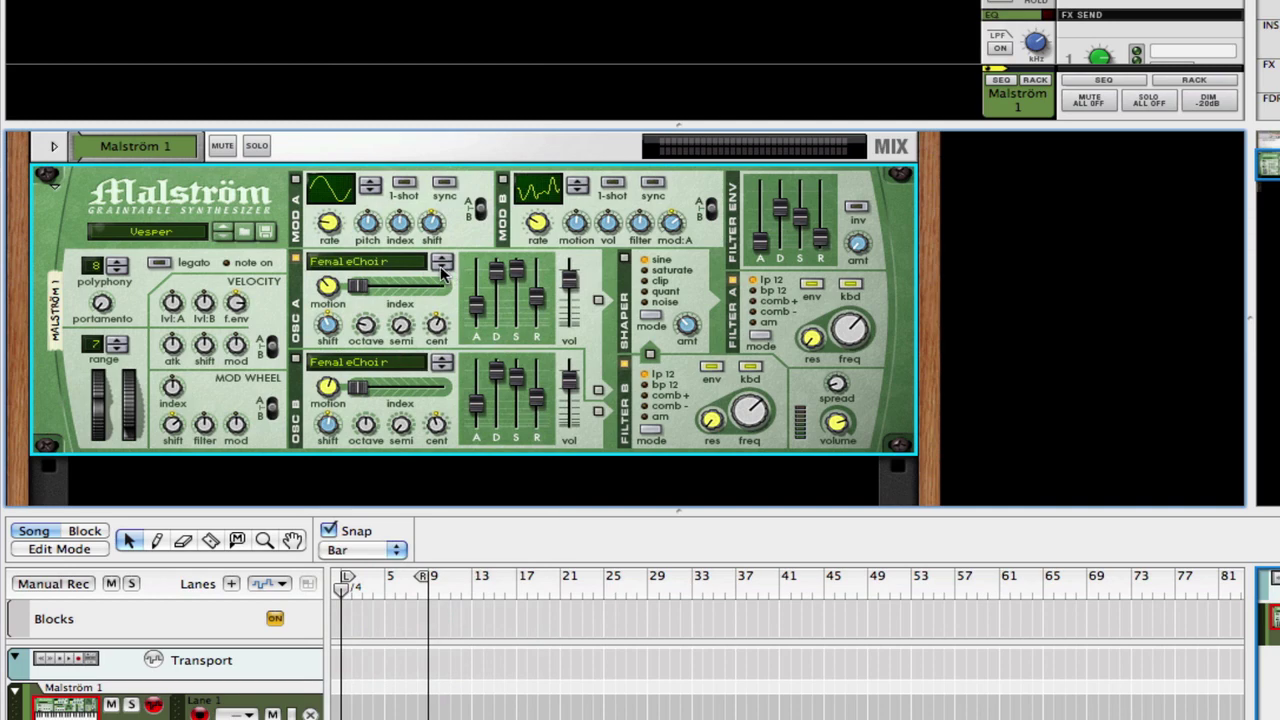
Audition other oscillator A wavetables, including AnalogueFeedback, ending on FX: Drip
left_click(368, 264)
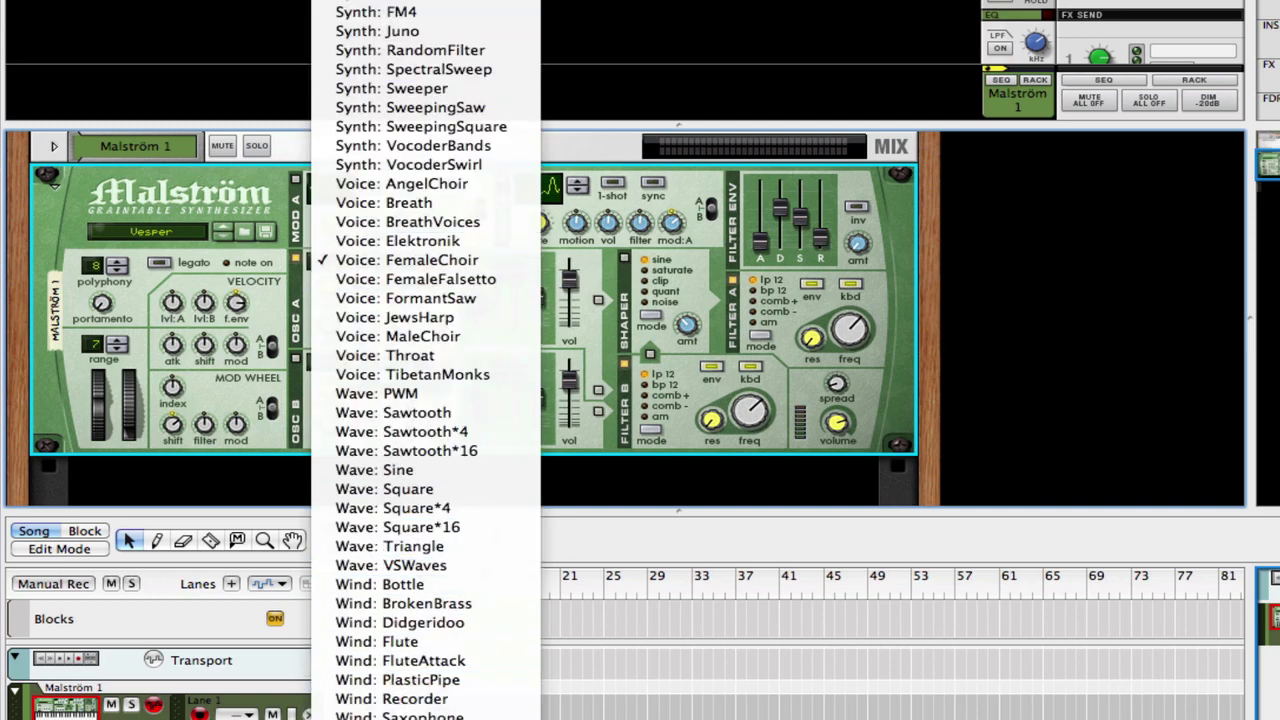
mouse_move(425, 2)
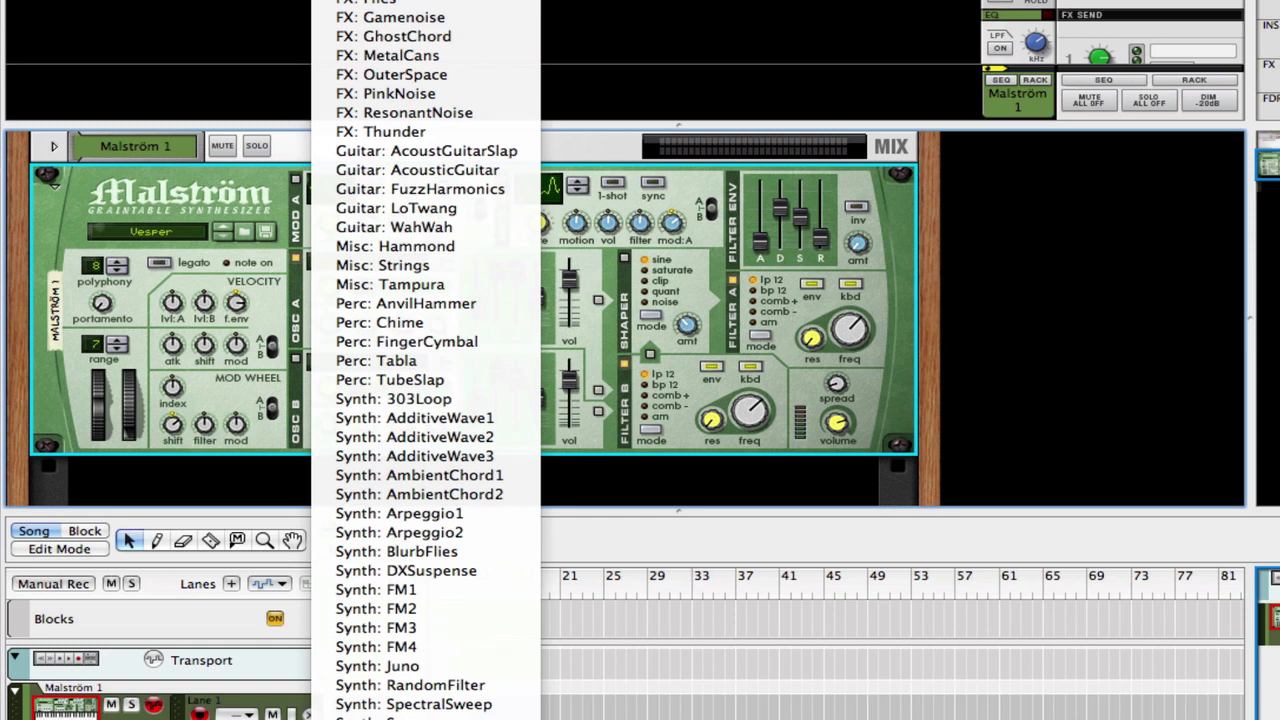
left_click(491, 90)
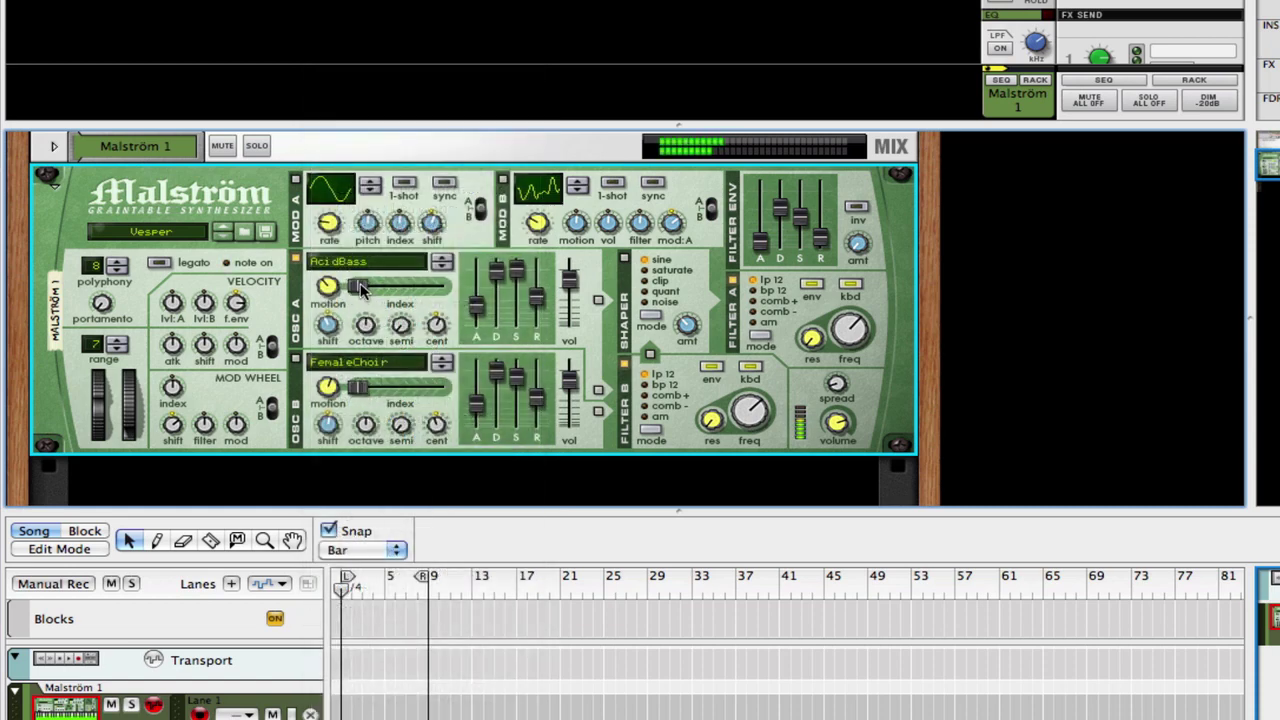
left_click(441, 267)
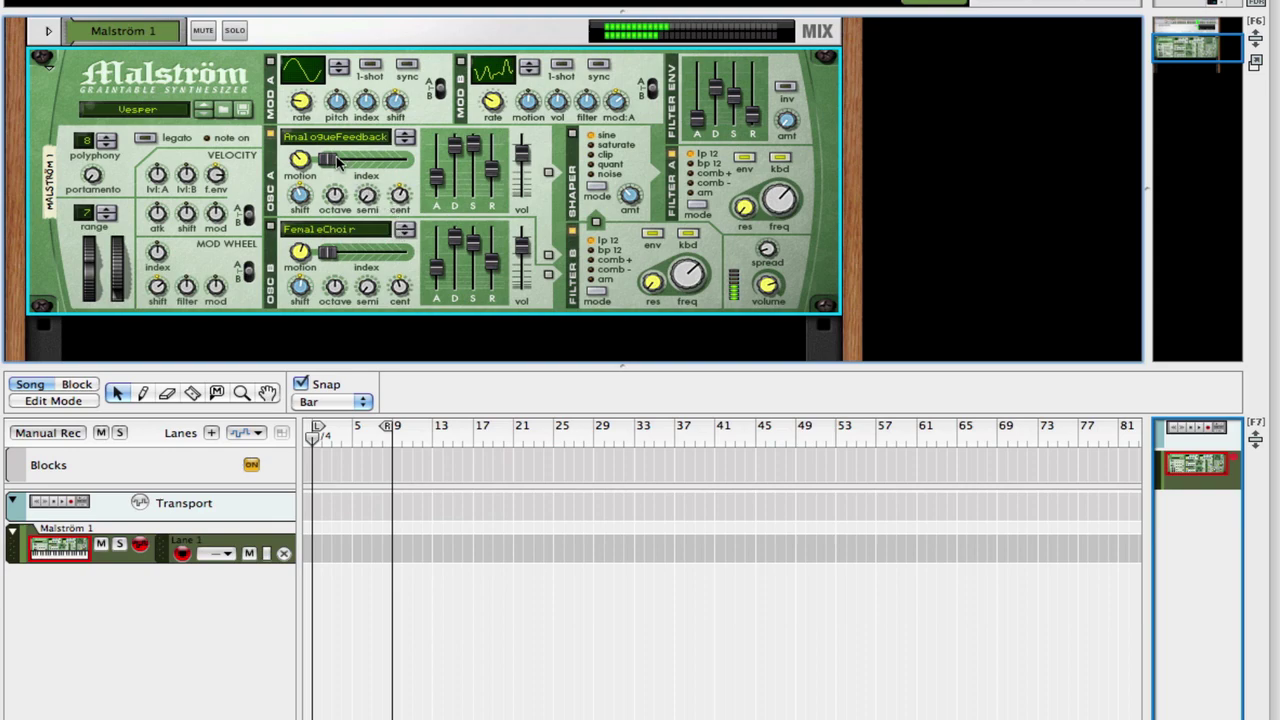
left_click(352, 138)
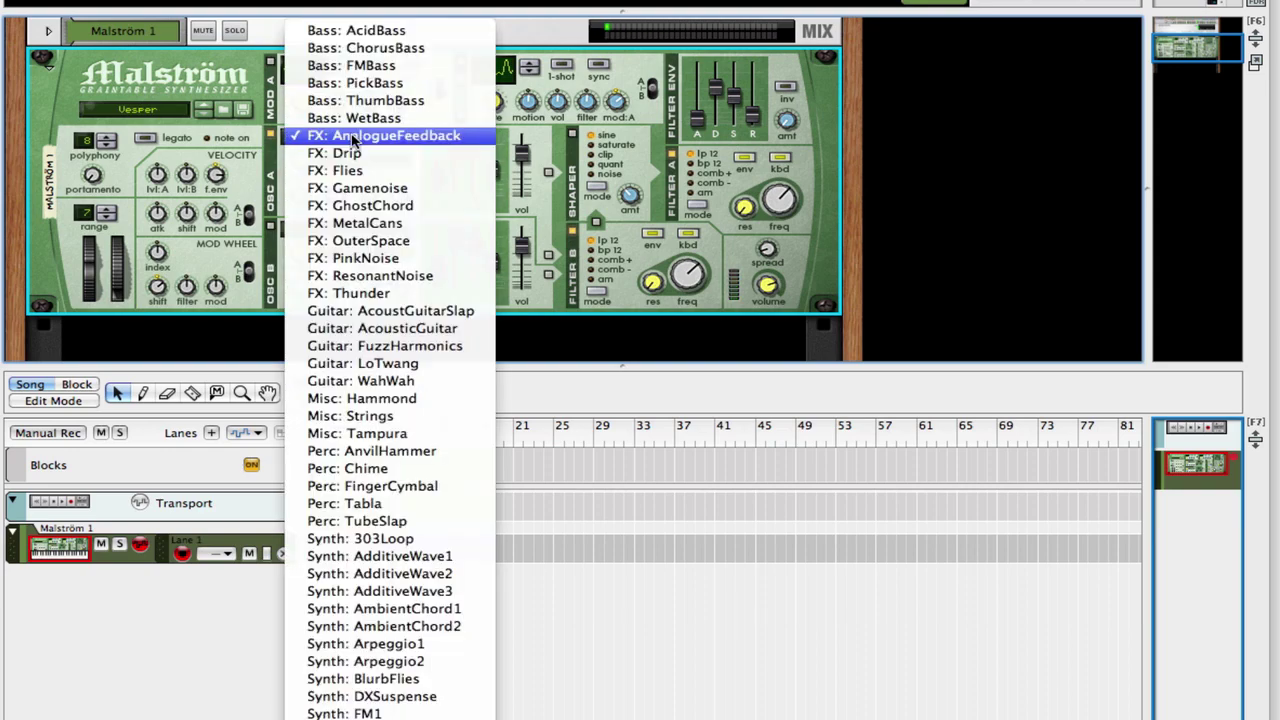
left_click(372, 155)
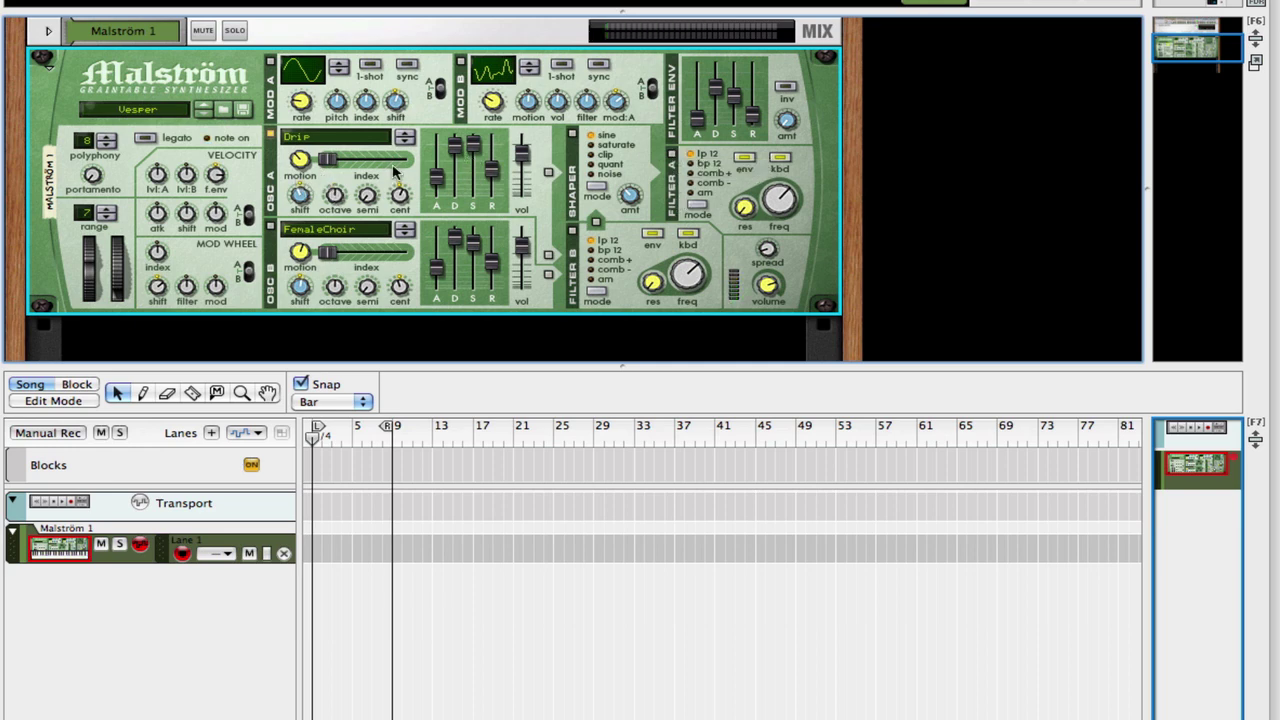
left_click(322, 138)
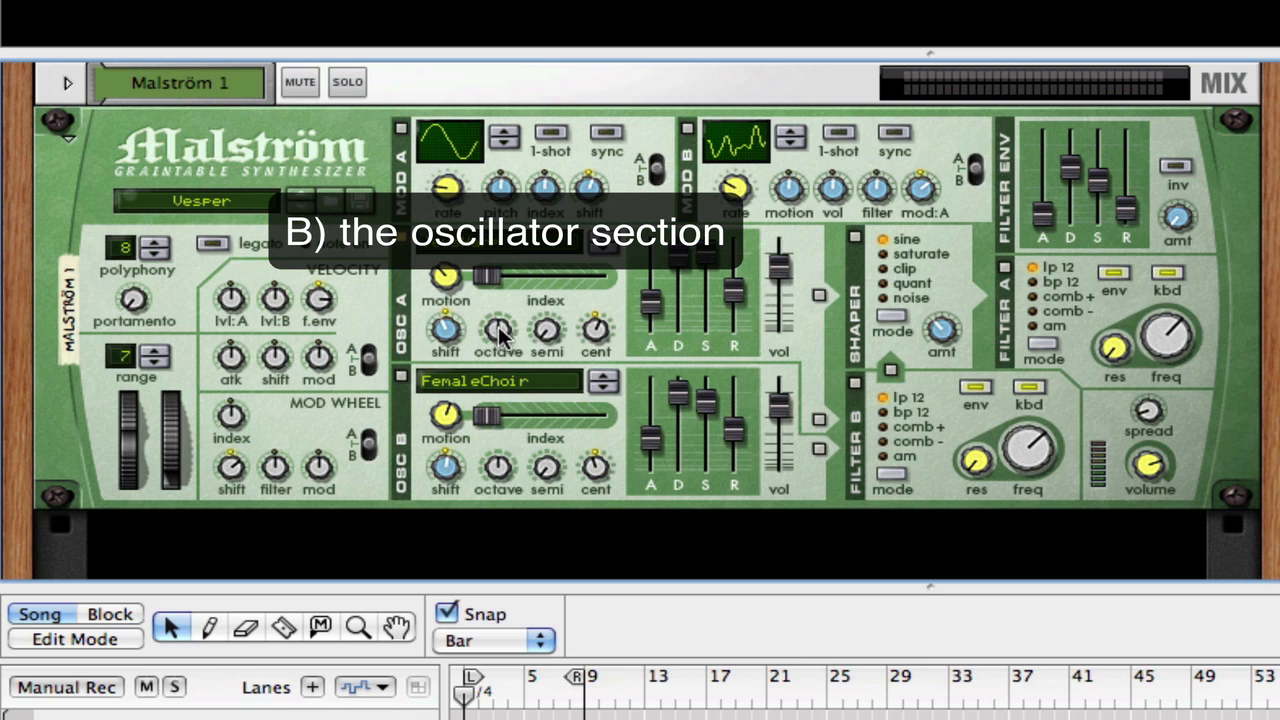
Tune oscillator A to octave 3, semi 3 and cent 0
mouse_move(500, 337)
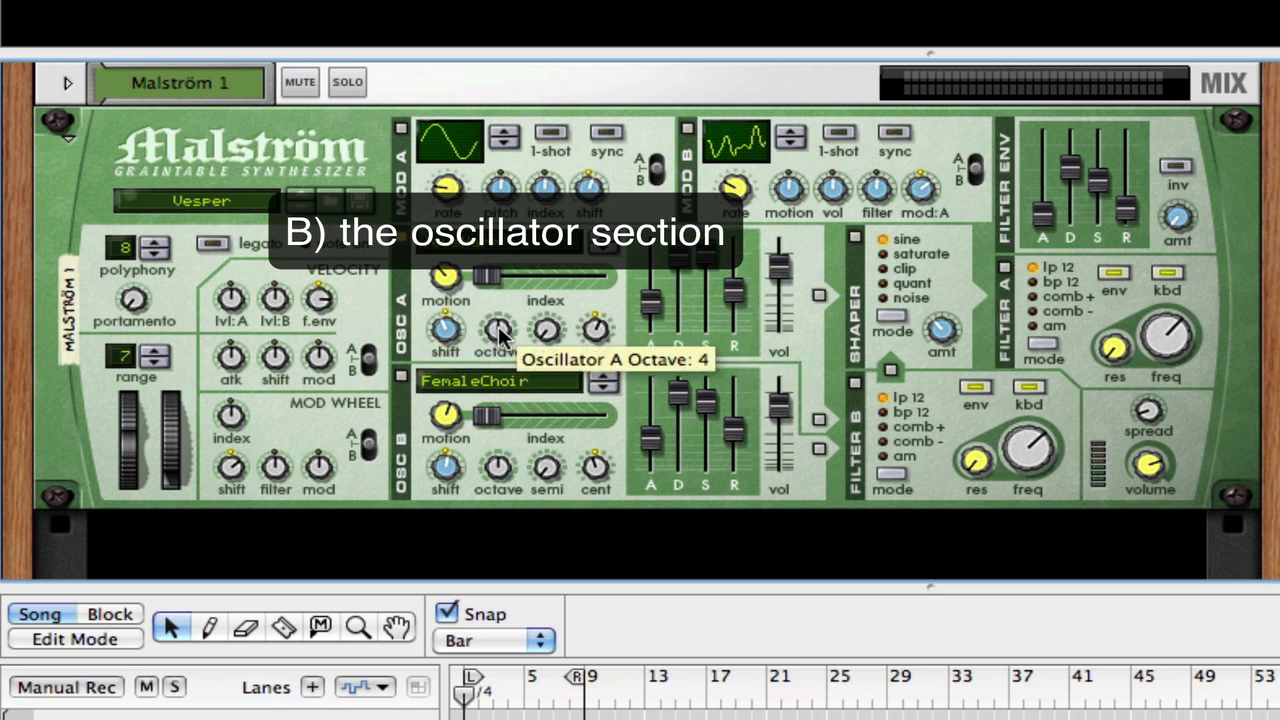
left_click_drag(500, 337, 495, 364)
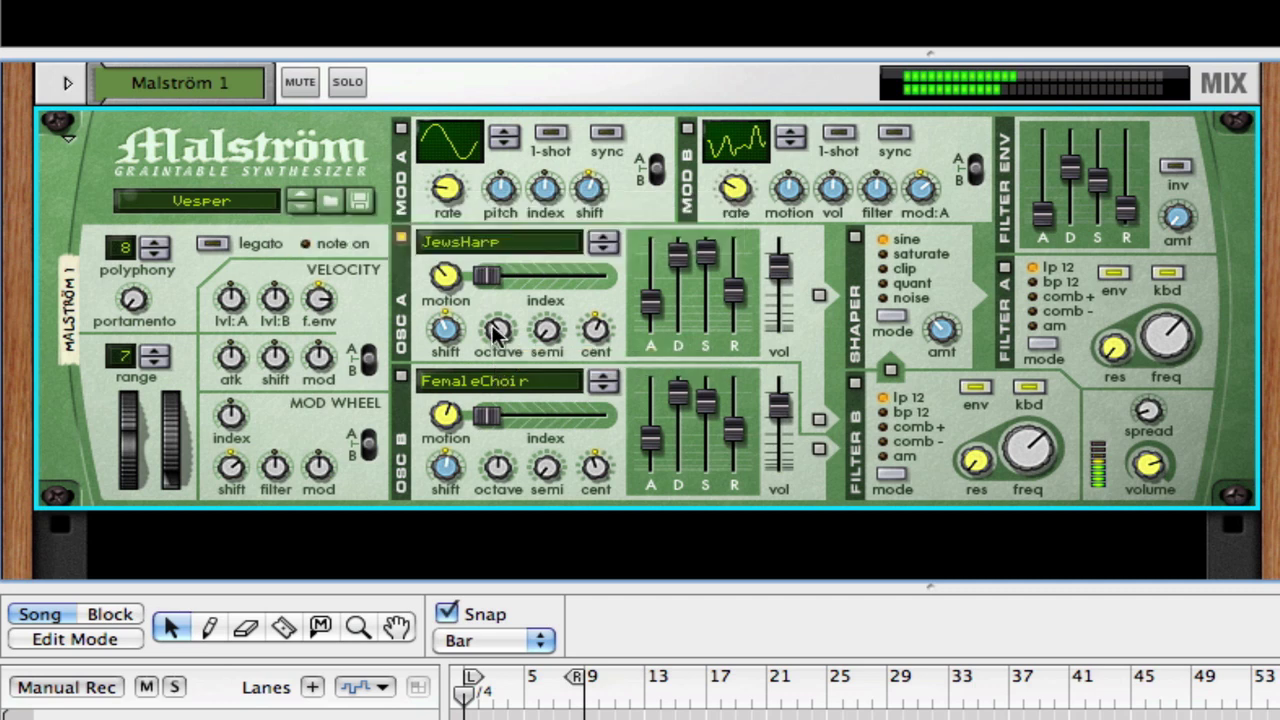
left_click_drag(553, 347, 514, 362)
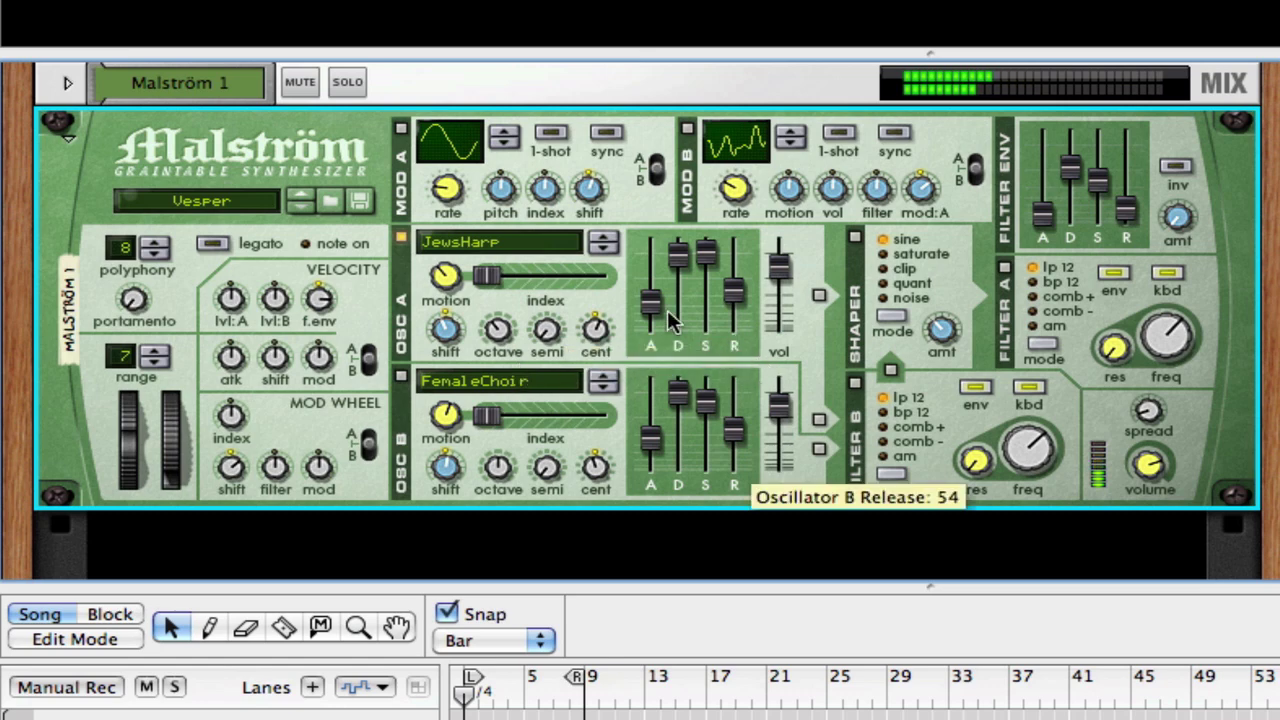
left_click_drag(592, 331, 593, 370)
Switch oscillator A to the VocoderBands wavetable and return its octave to 4
left_click(500, 241)
left_click(610, 30)
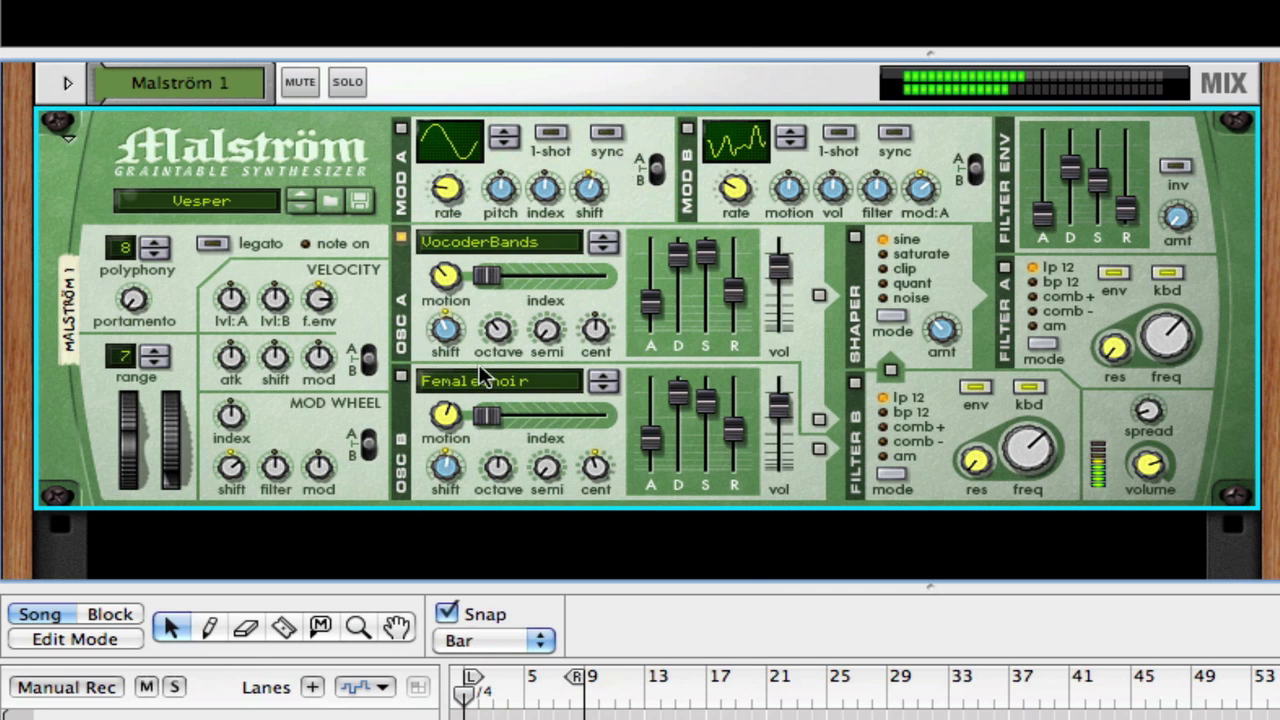
mouse_move(490, 334)
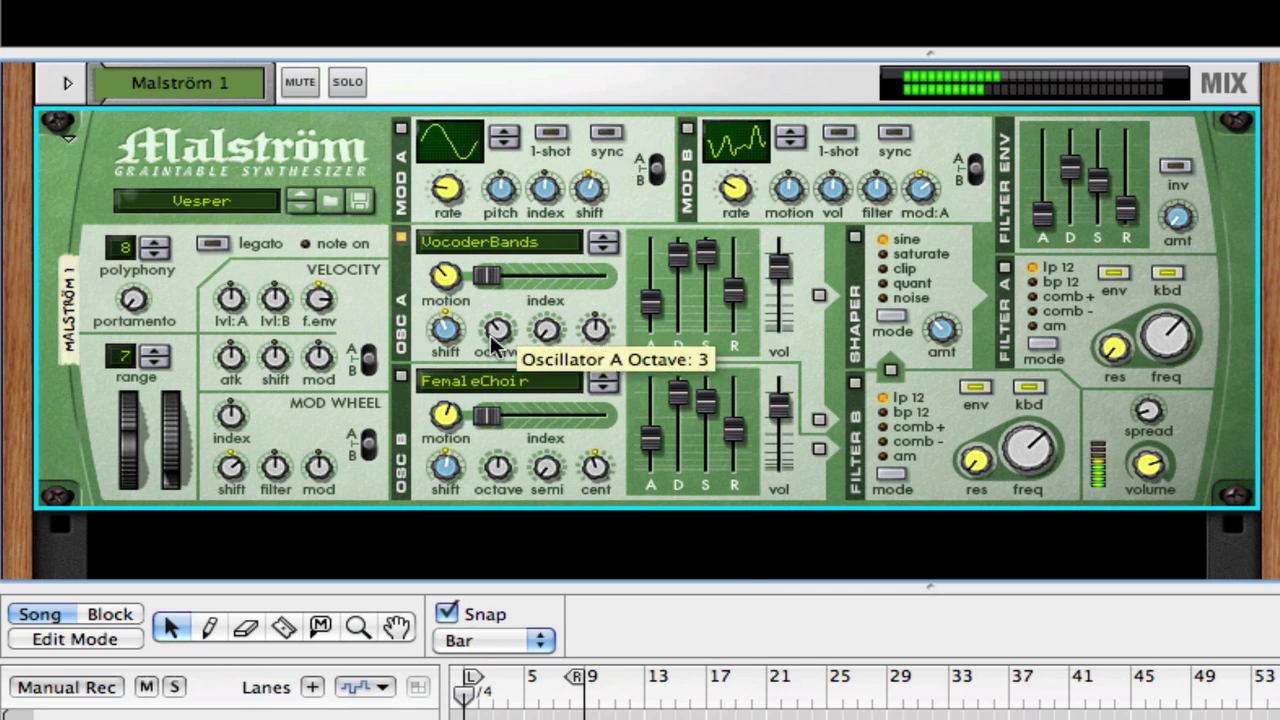
left_click_drag(490, 334, 491, 310)
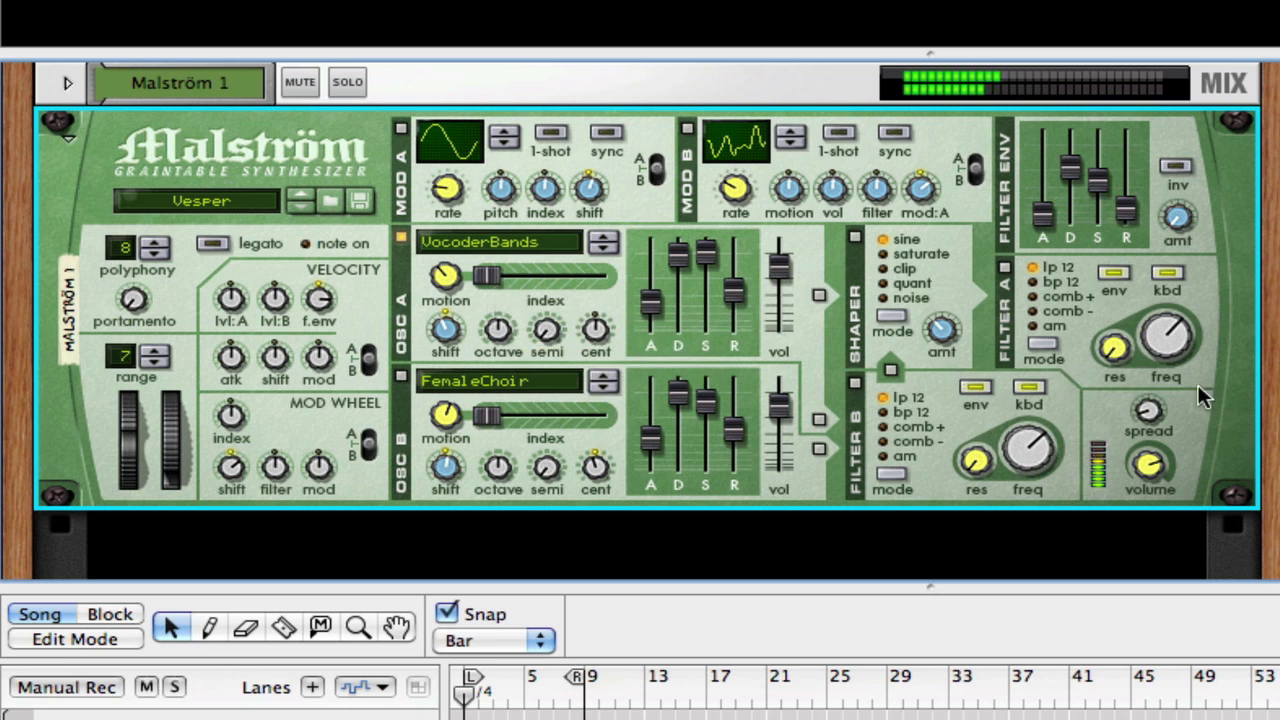
Toggle oscillators A and B on and off, and sweep oscillator A's attack up to 88
left_click(402, 378)
left_click(400, 237)
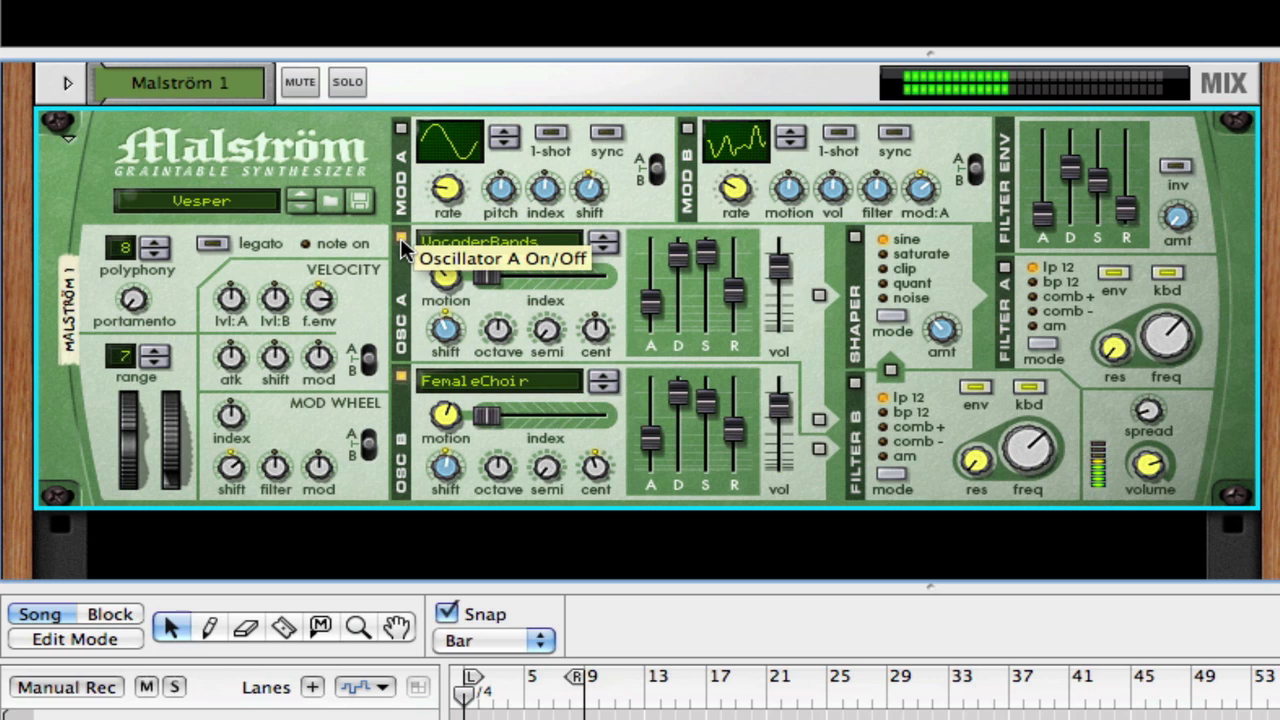
left_click(401, 240)
left_click(402, 378)
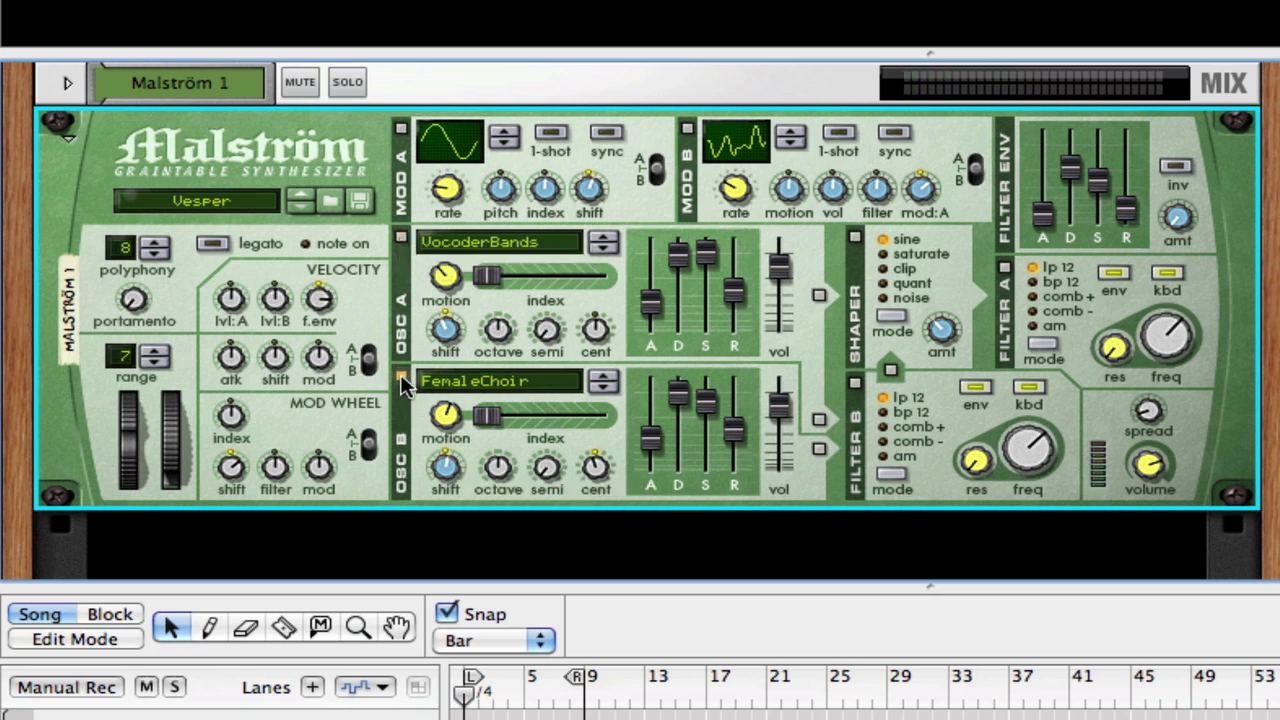
mouse_move(650, 304)
left_mouse_down()
mouse_move(650, 338)
mouse_move(644, 270)
mouse_move(648, 308)
left_mouse_up()
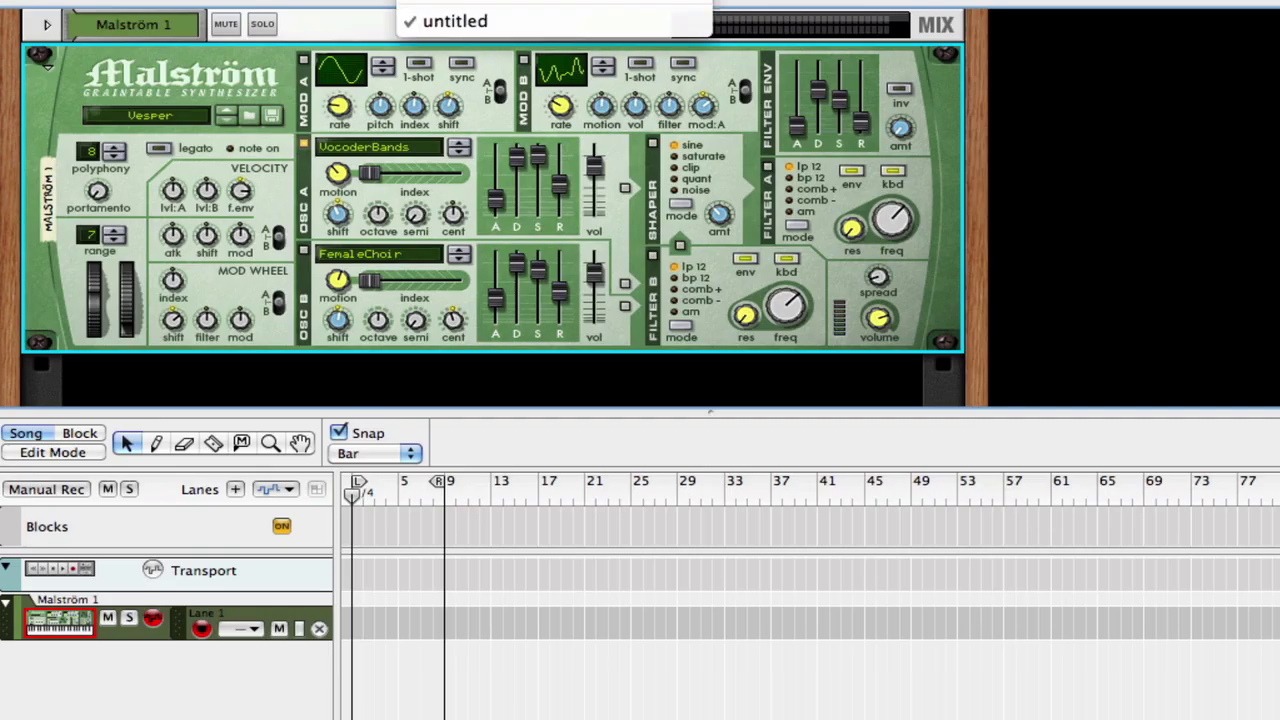
Show the on-screen piano keys in Mouse mode and play a note
left_click(455, 21)
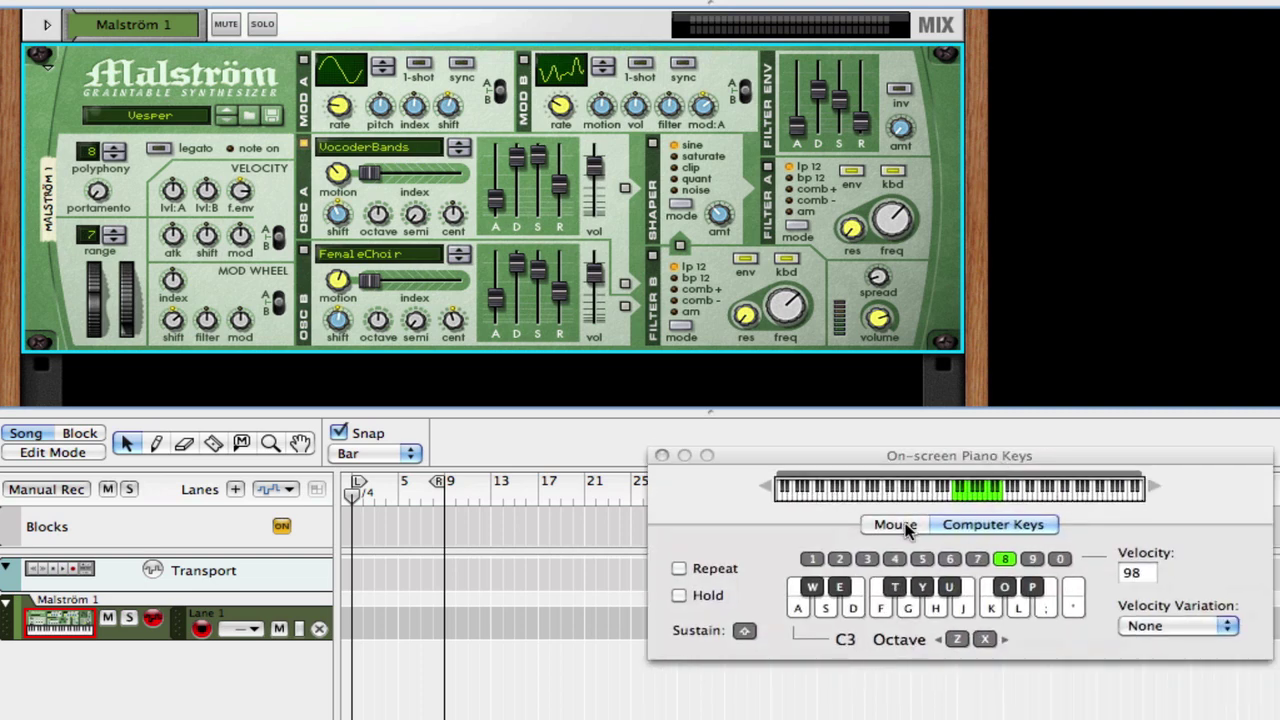
left_click(893, 526)
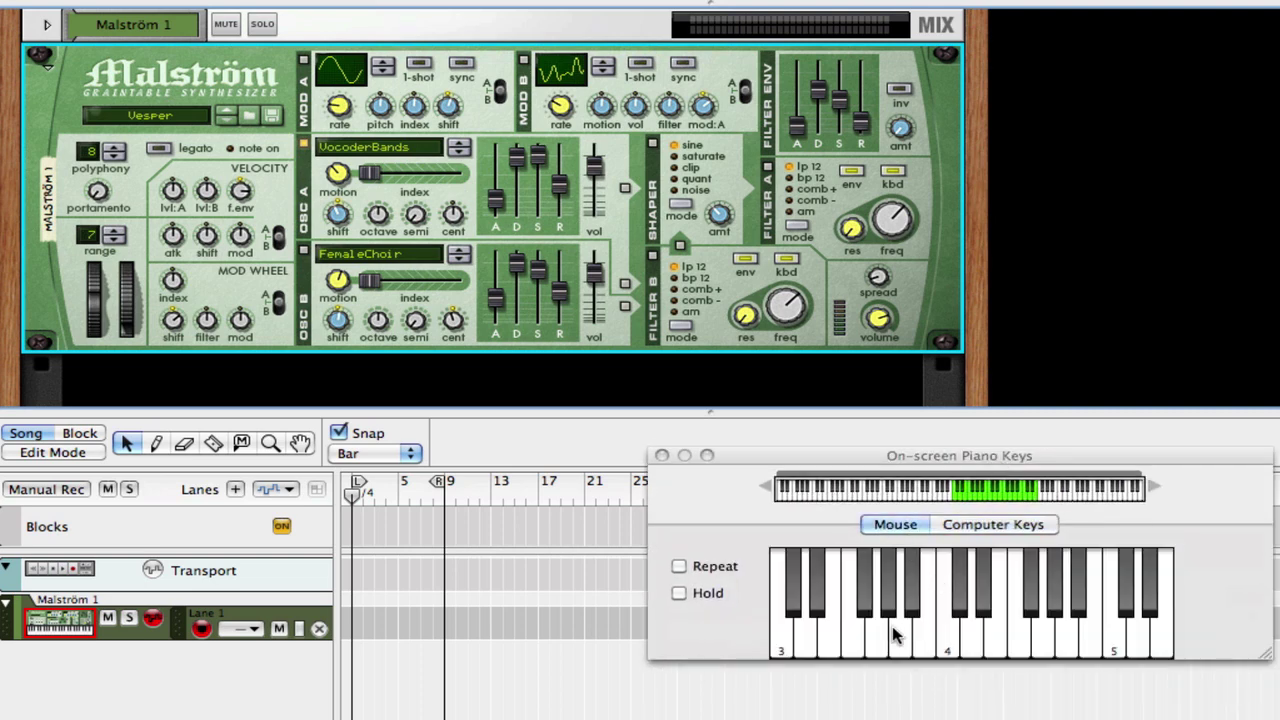
left_click(948, 645)
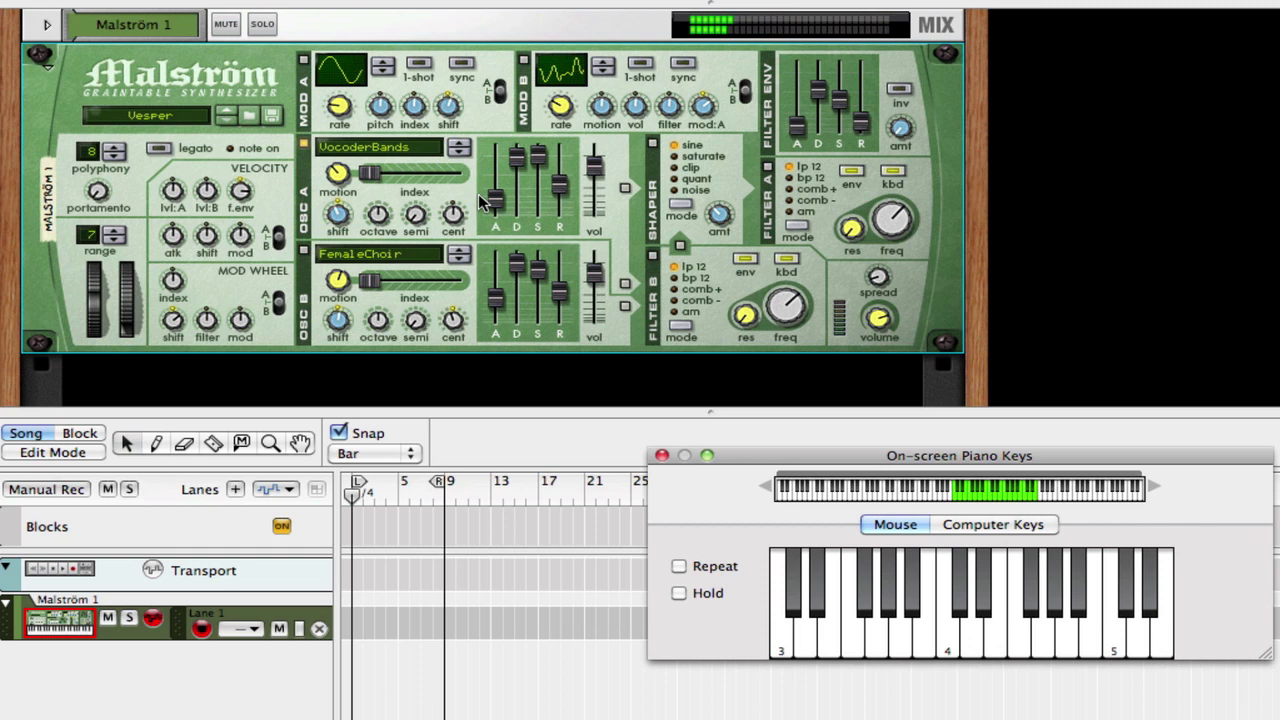
Audition oscillator A's attack at 24 and 127, then return it to 0
left_click_drag(487, 200, 497, 168)
left_click(955, 642)
left_click_drag(495, 158, 500, 152)
left_click(950, 648)
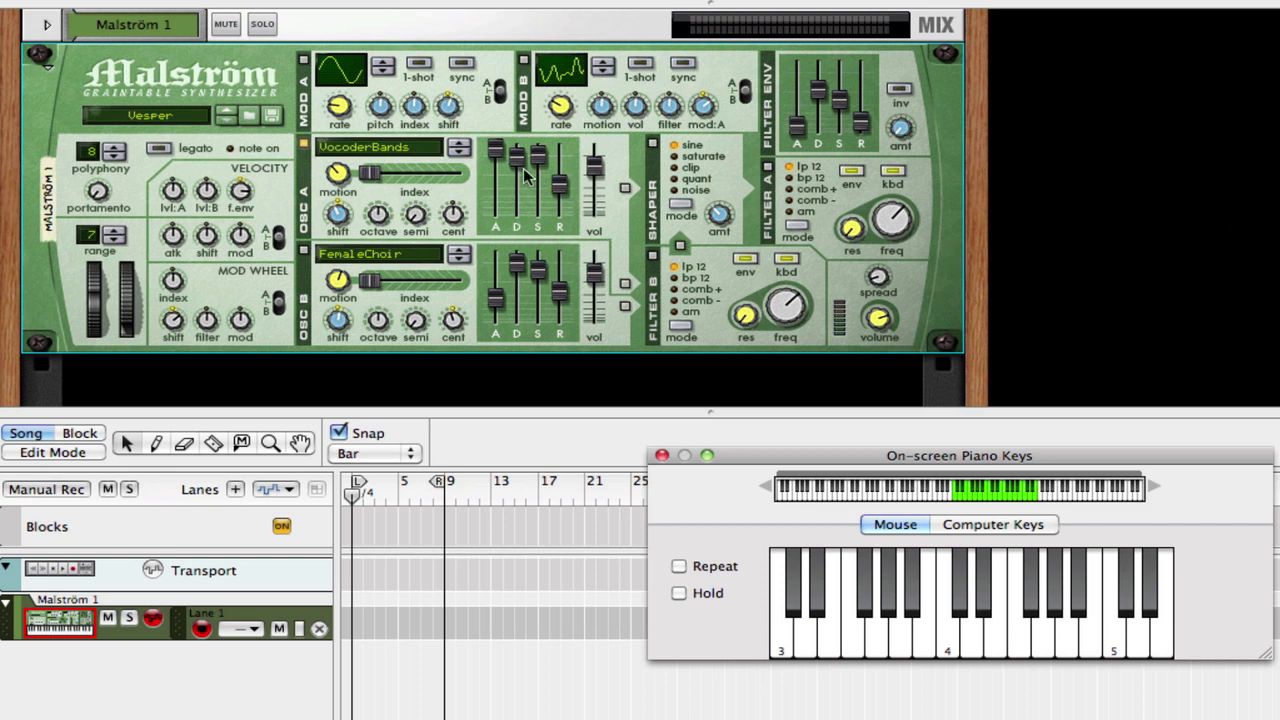
left_click_drag(494, 150, 490, 220)
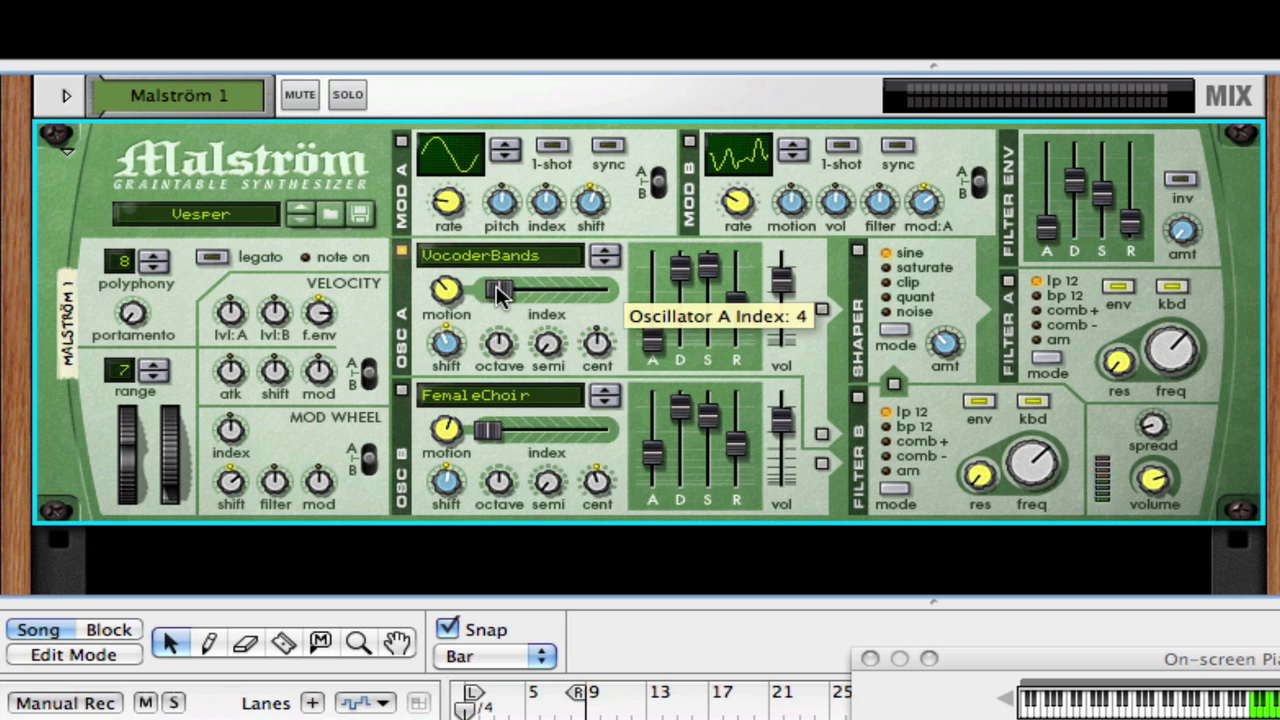
Sweep oscillator A's index between roughly 15 and 88 while listening
left_click_drag(500, 290, 535, 292)
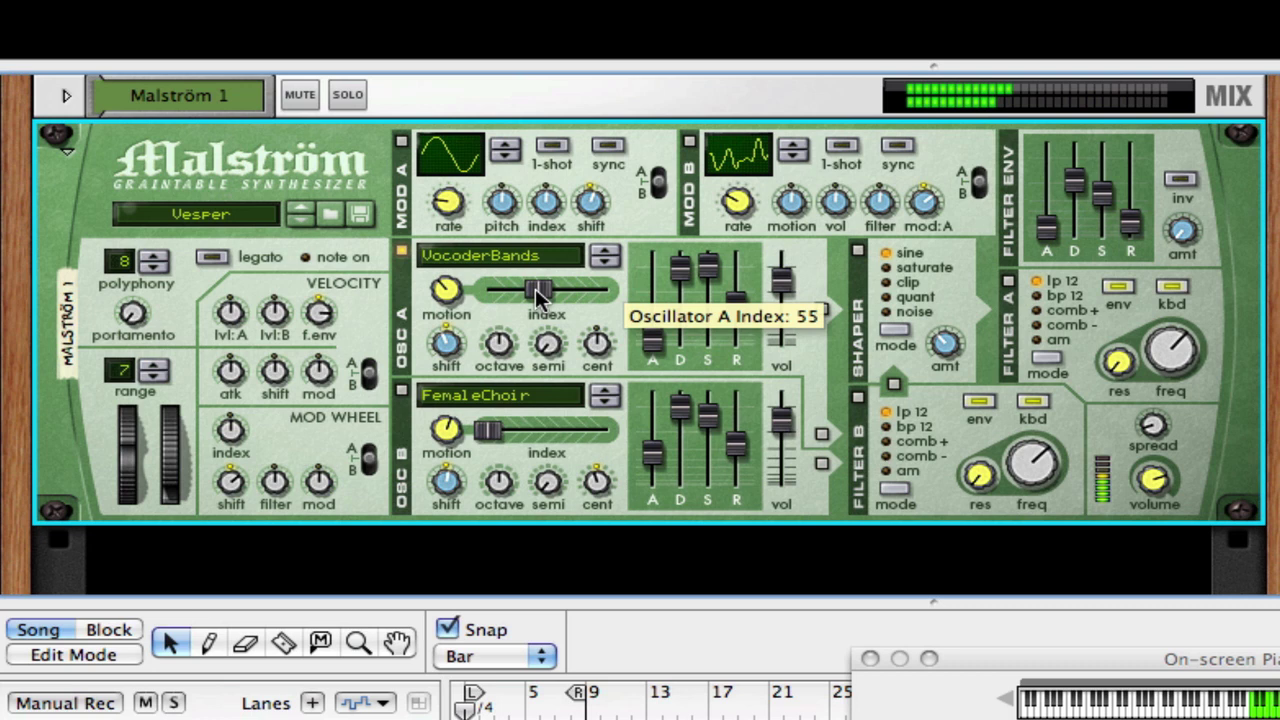
left_click_drag(535, 288, 528, 288)
left_click_drag(517, 288, 566, 291)
left_click_drag(566, 291, 511, 290)
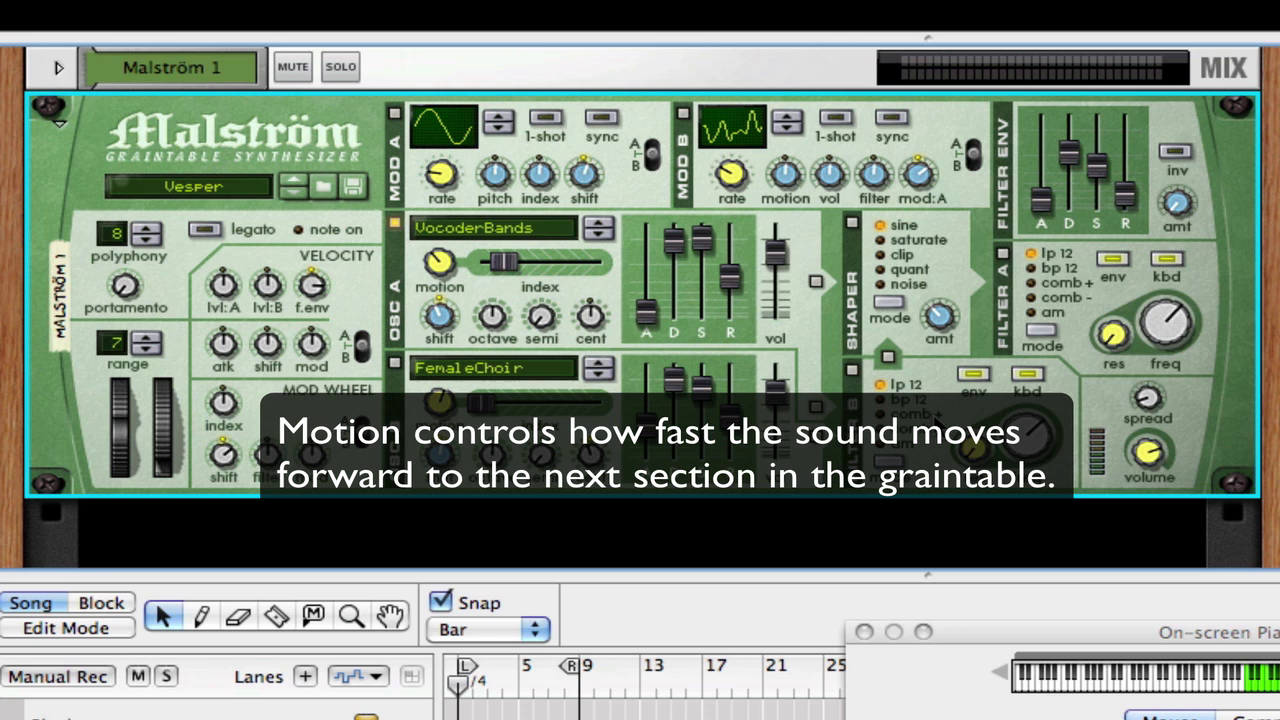
Raise oscillator A's motion from -18 up to 14
key("F4")
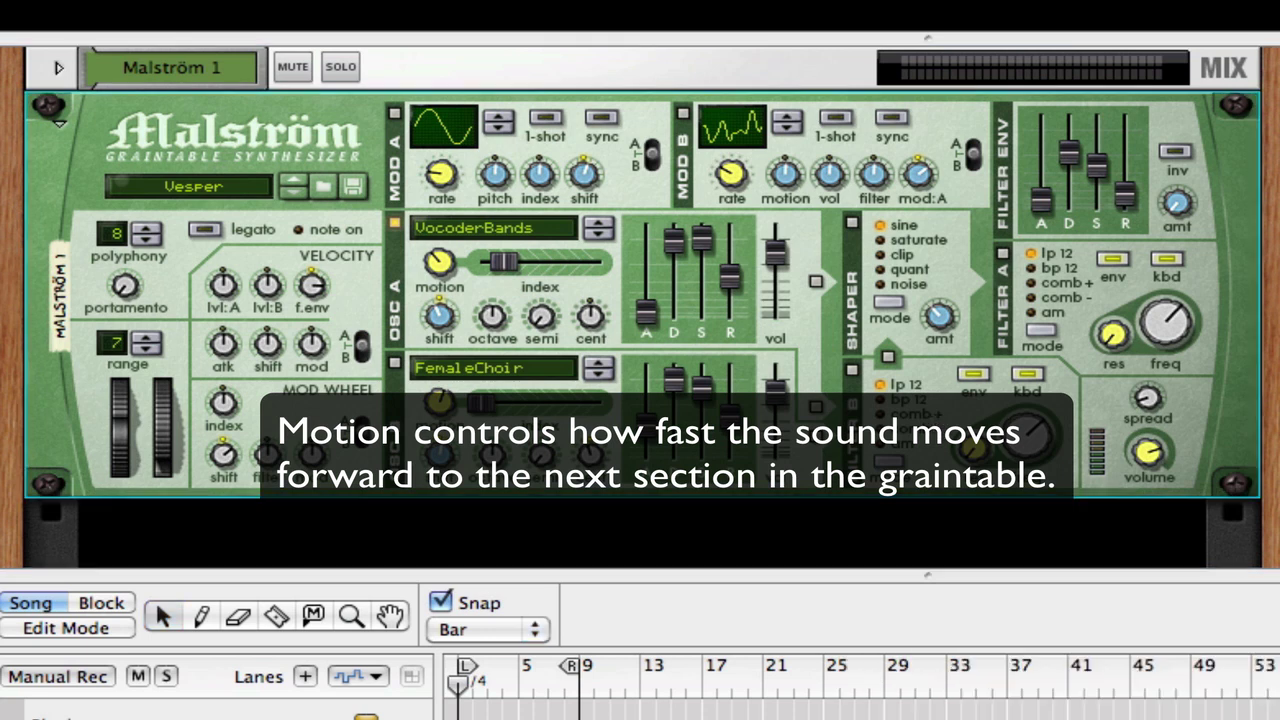
key("F4")
left_click_drag(439, 263, 417, 193)
left_click_drag(438, 262, 440, 450)
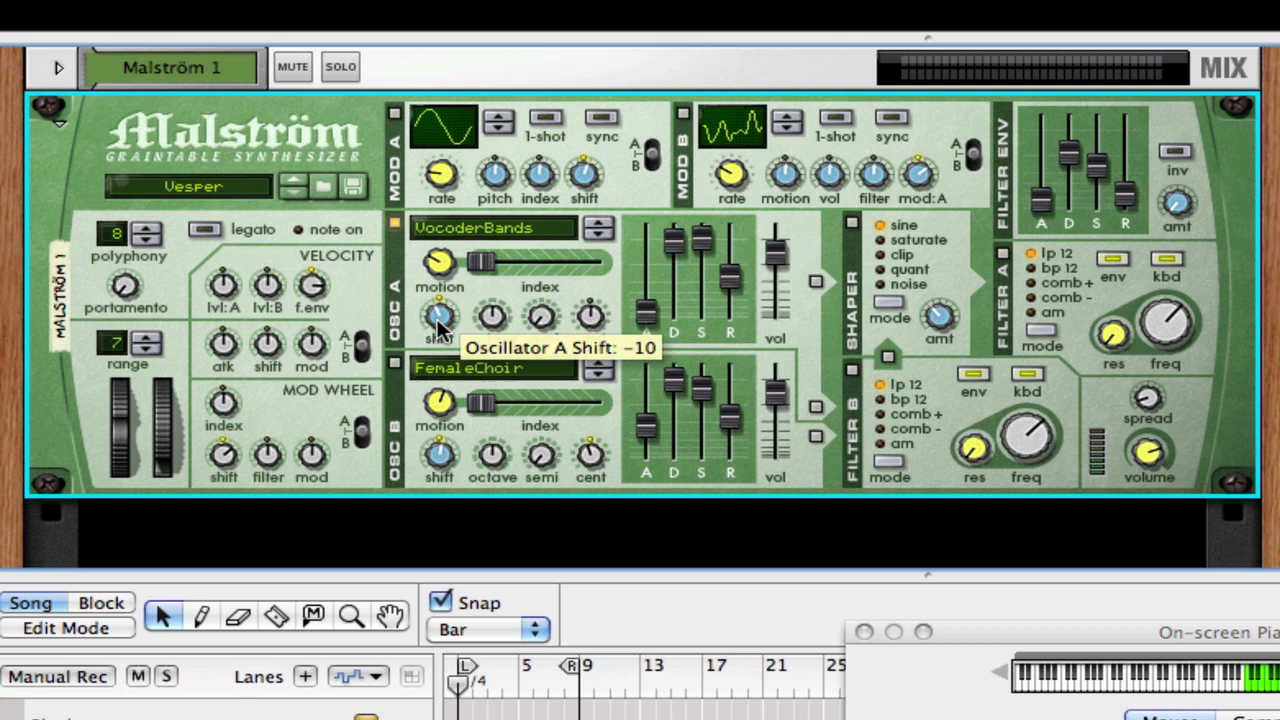
Turn oscillator A's shift knob from -10 up to 28
key("F4")
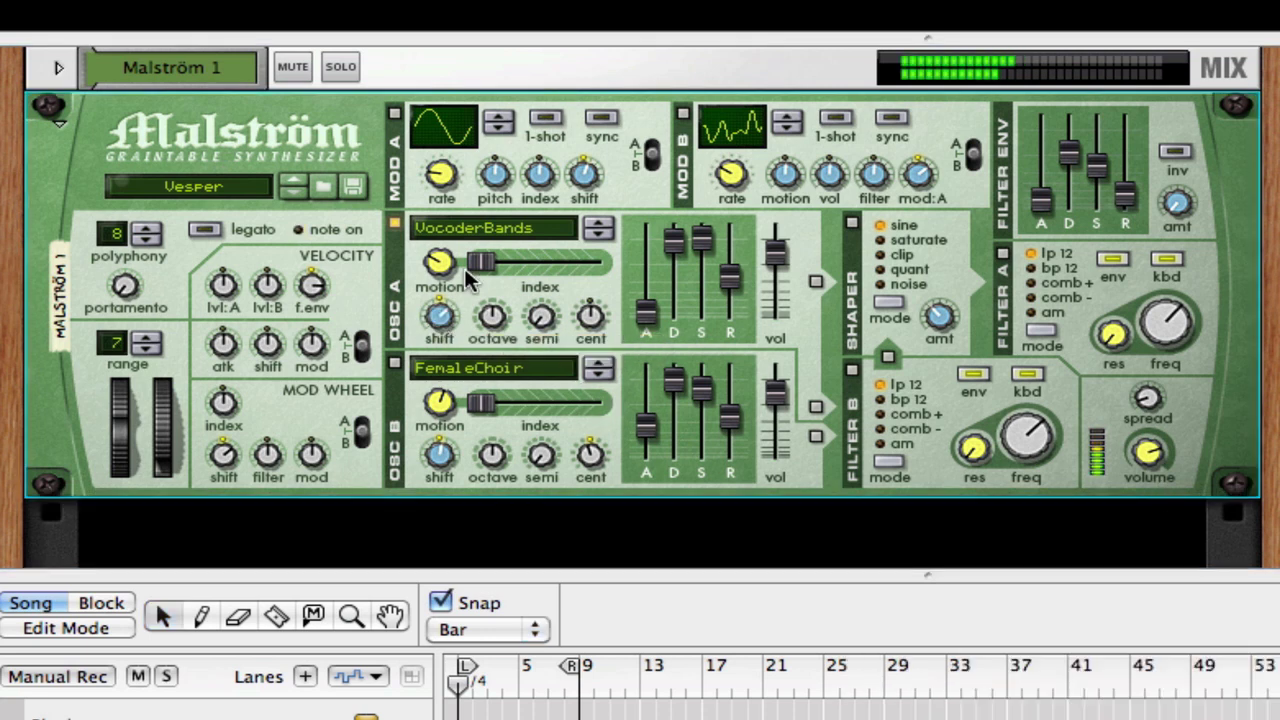
key("F4")
left_click_drag(439, 330, 415, 226)
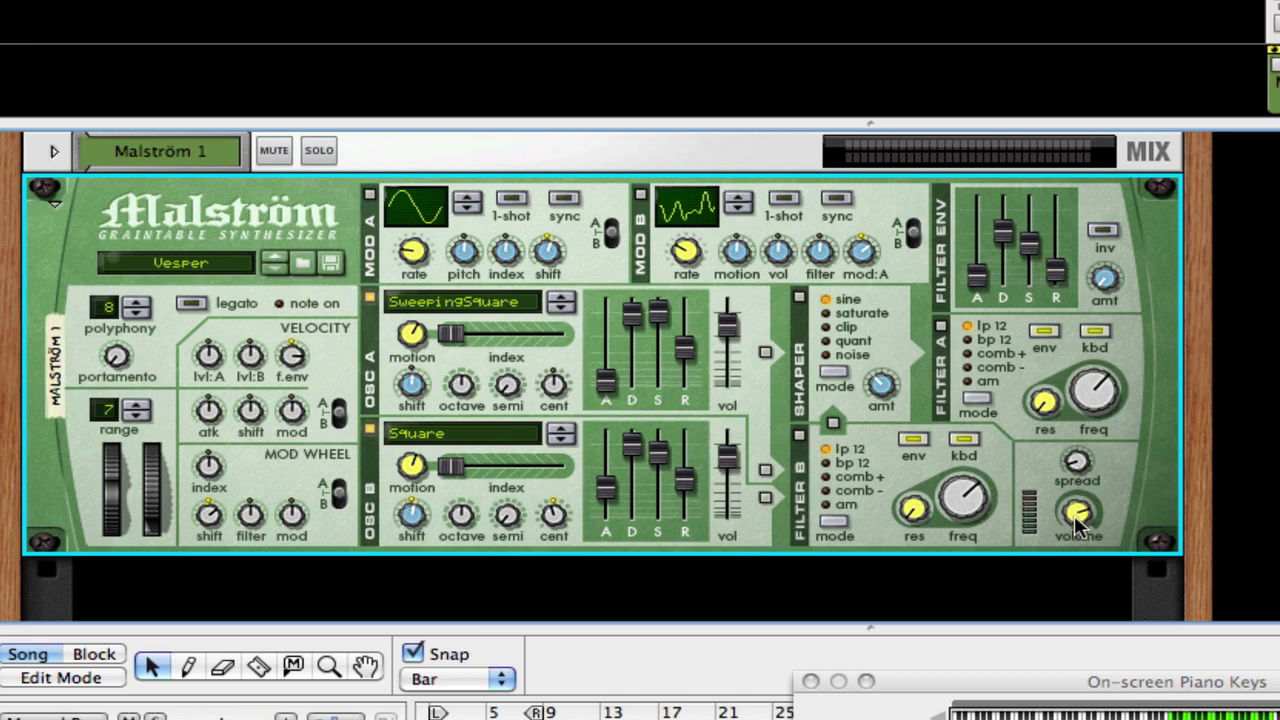
Push the stereo spread from 16 to 127, then settle it at 73
key("Tab")
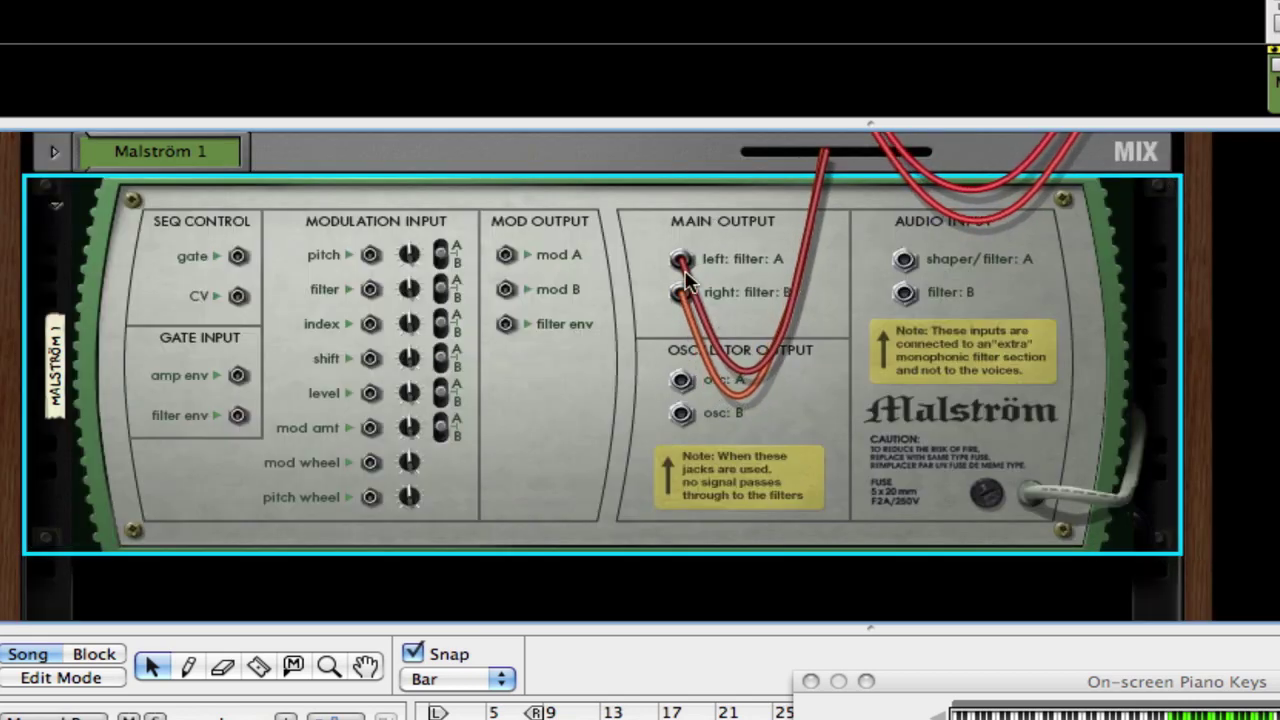
key("Tab")
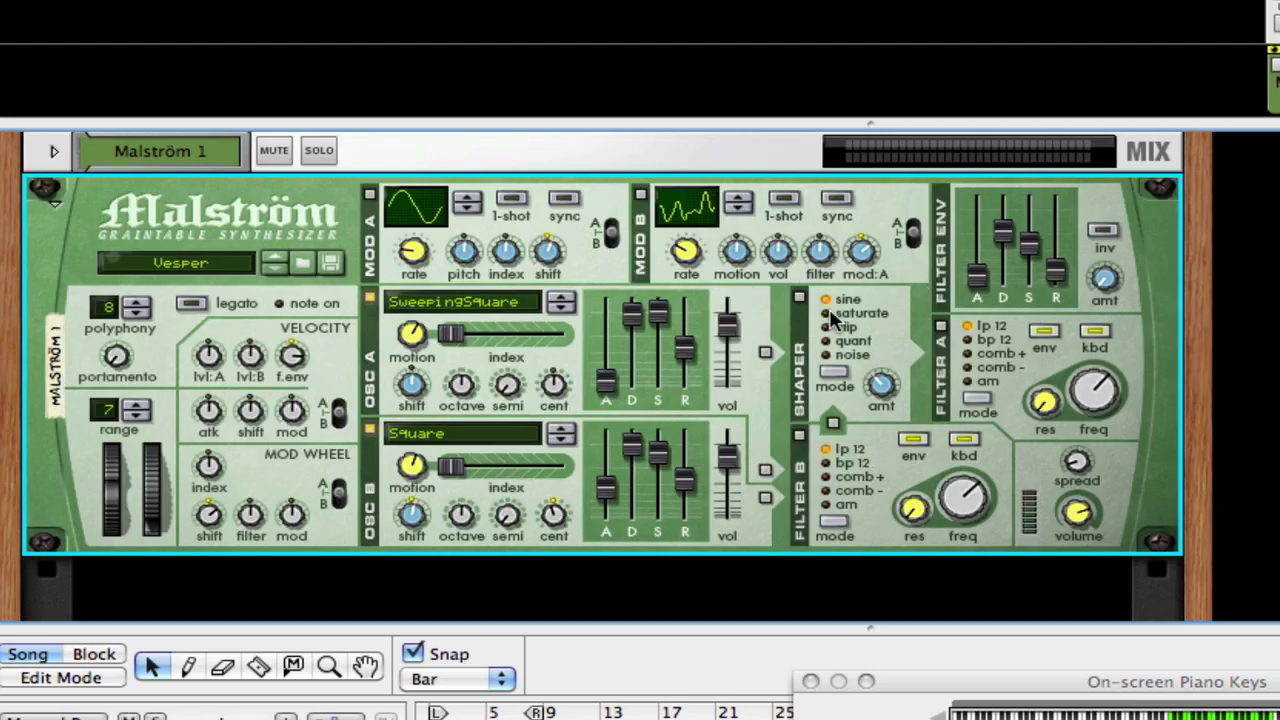
mouse_move(1078, 466)
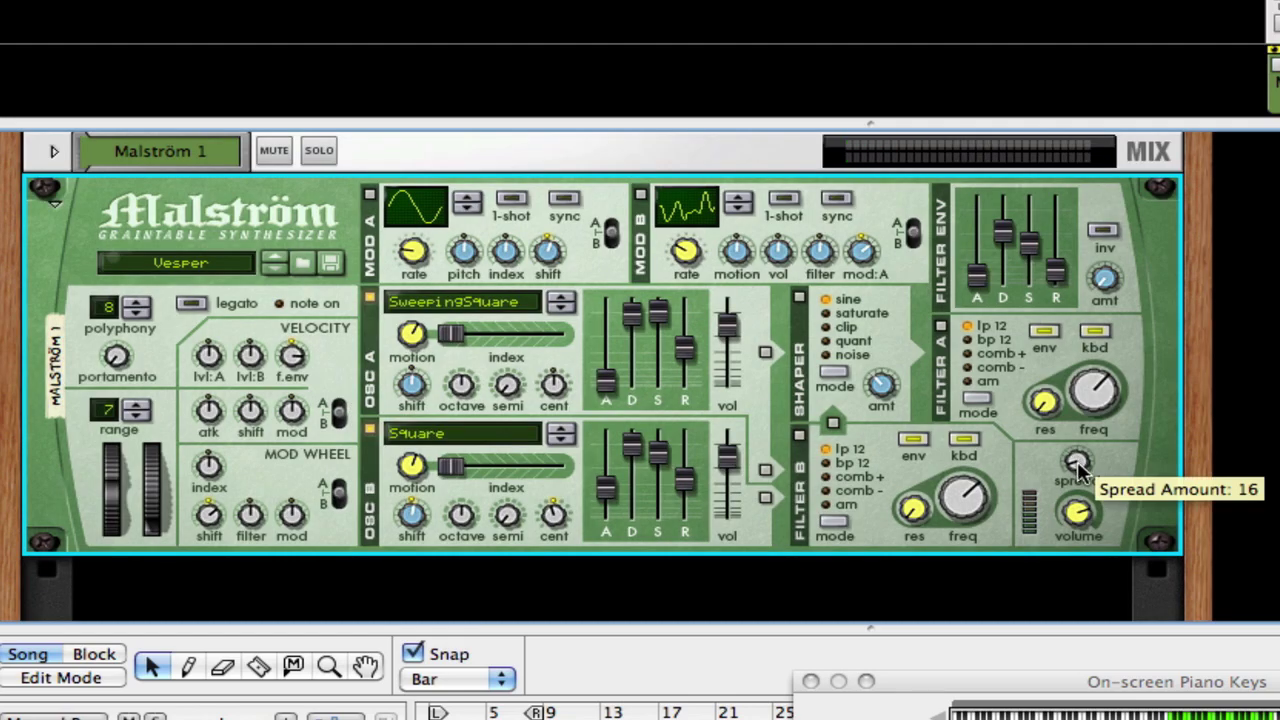
left_click_drag(1078, 466, 1078, 455)
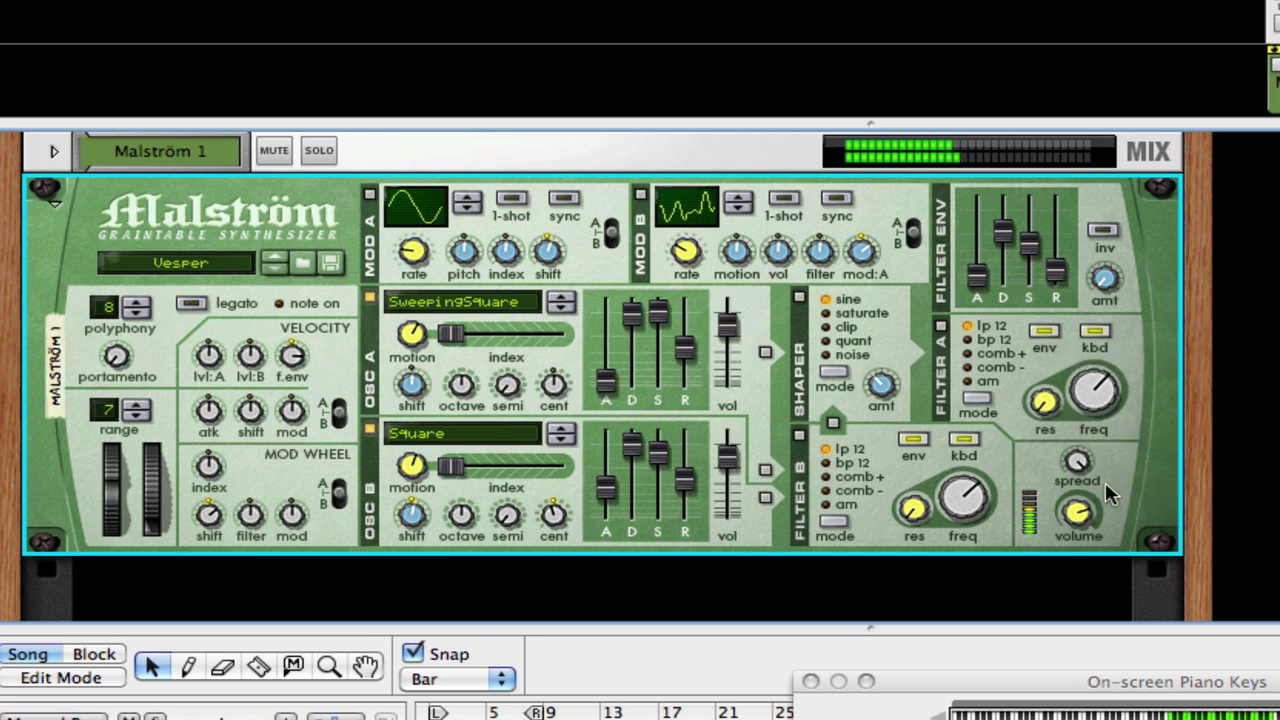
mouse_move(1078, 466)
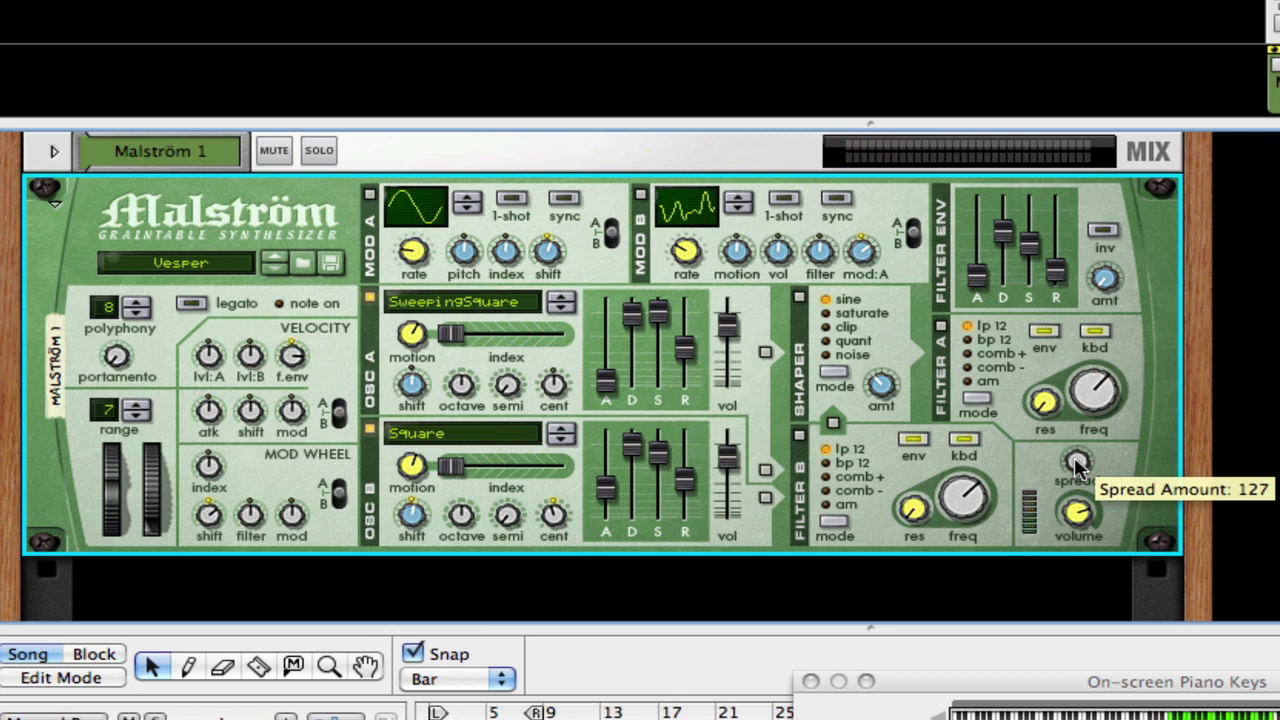
left_click_drag(1078, 466, 1078, 502)
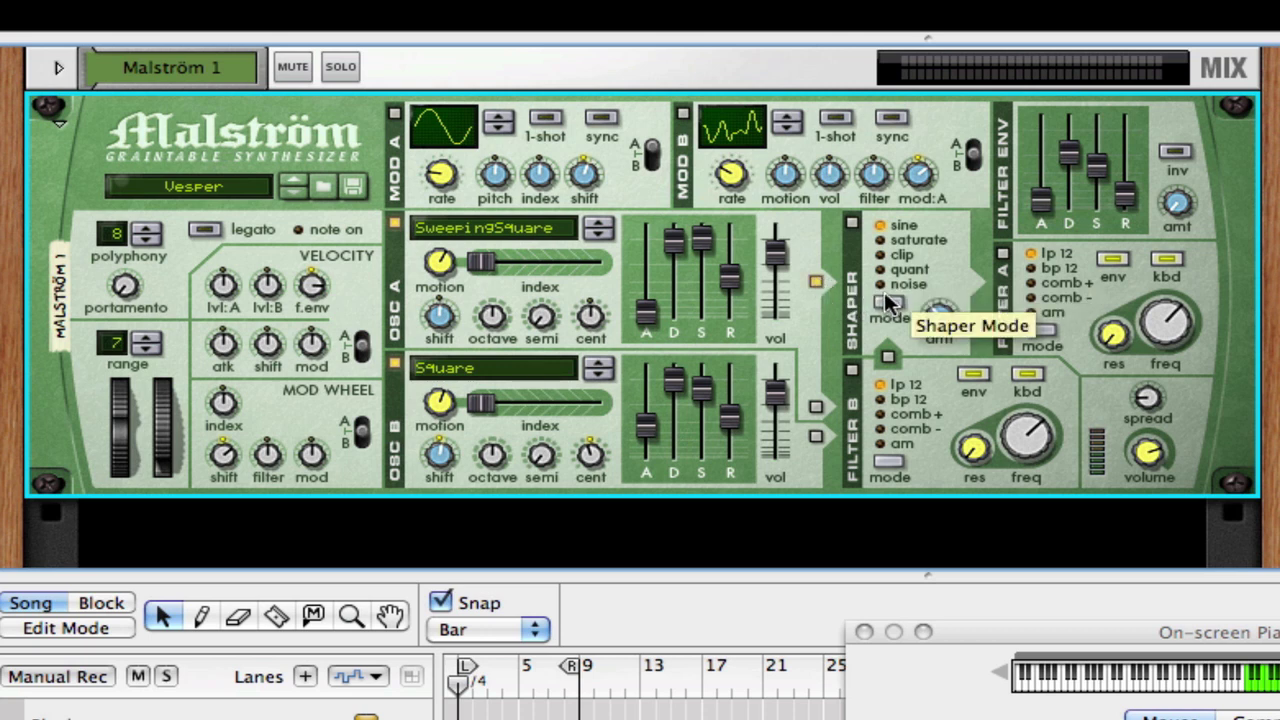
Raise the shaper amount to 96 and change its mode from sine to saturate
left_click_drag(938, 316, 938, 285)
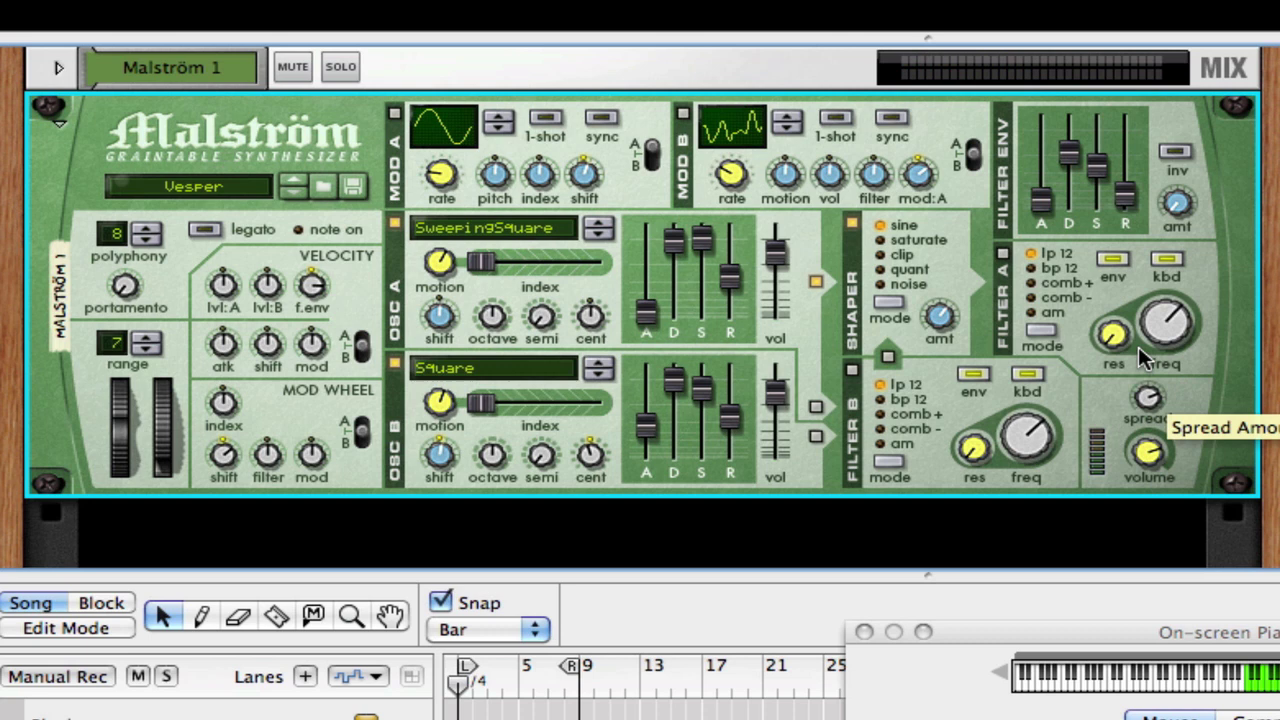
left_click_drag(938, 316, 902, 289)
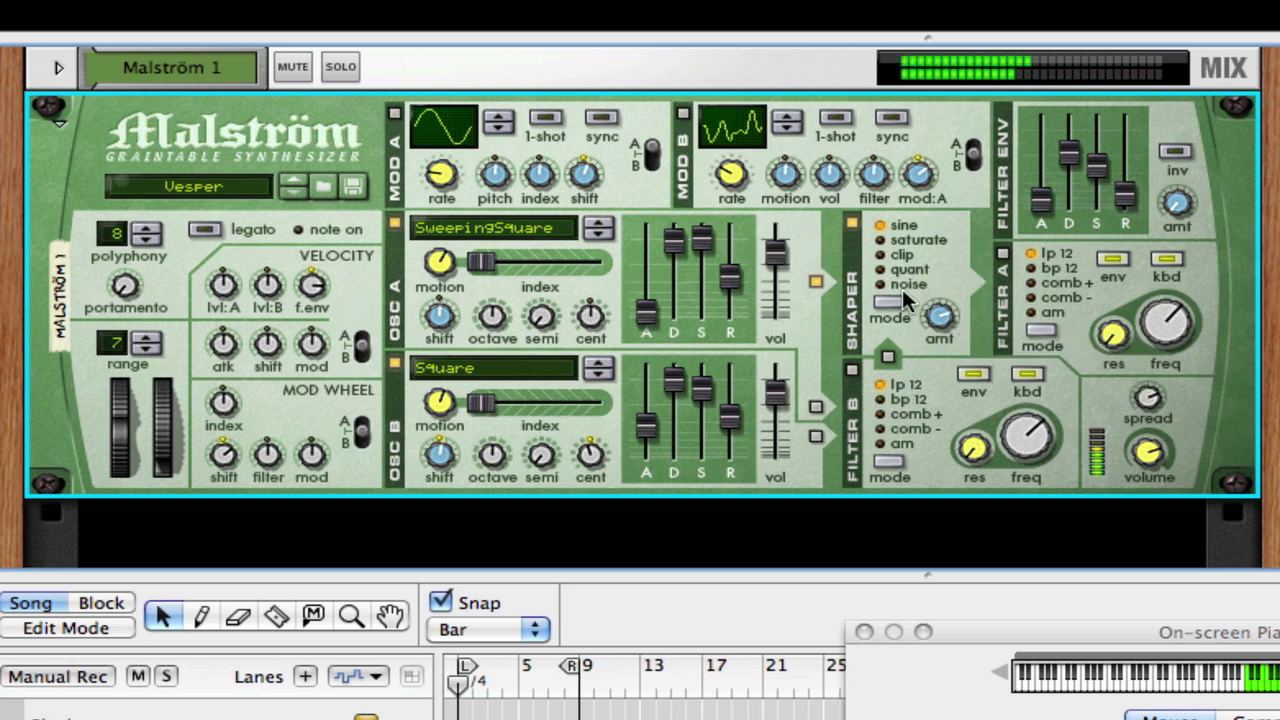
left_click(881, 238)
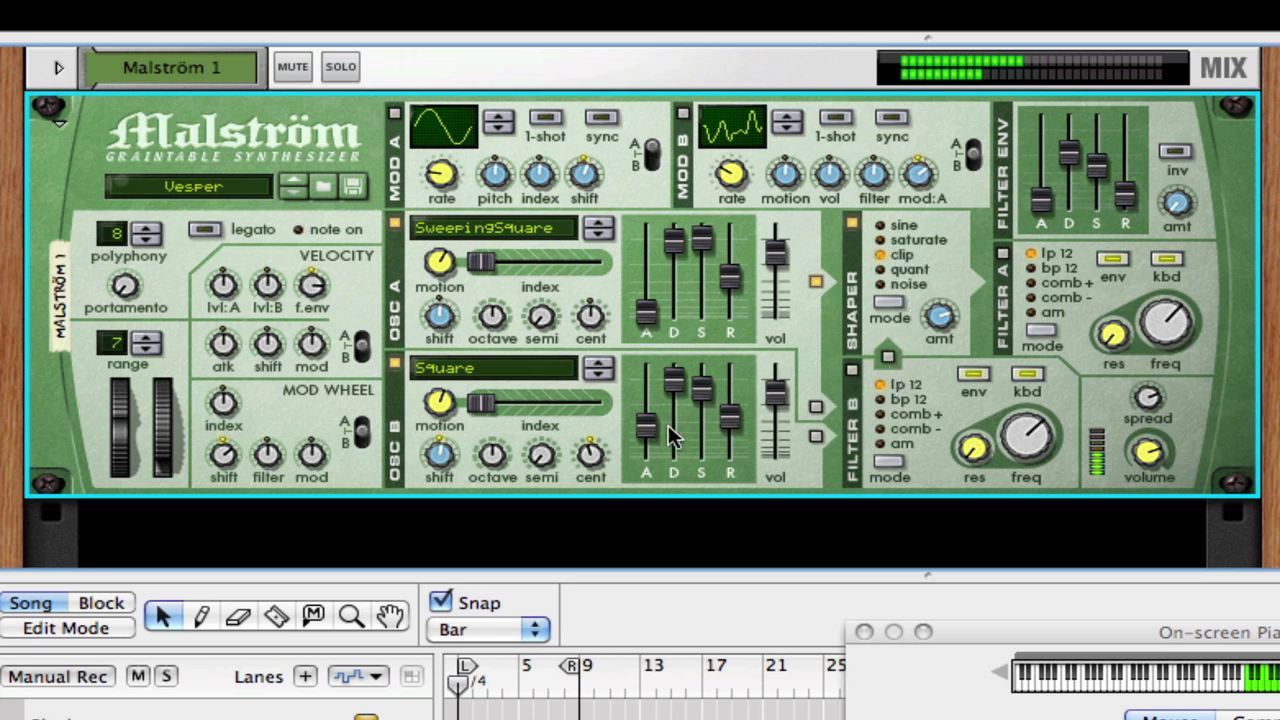
Route both oscillators into Filter B, bypassing the shaper, with resonance 69 and cutoff 53
left_click(817, 408)
left_click(815, 434)
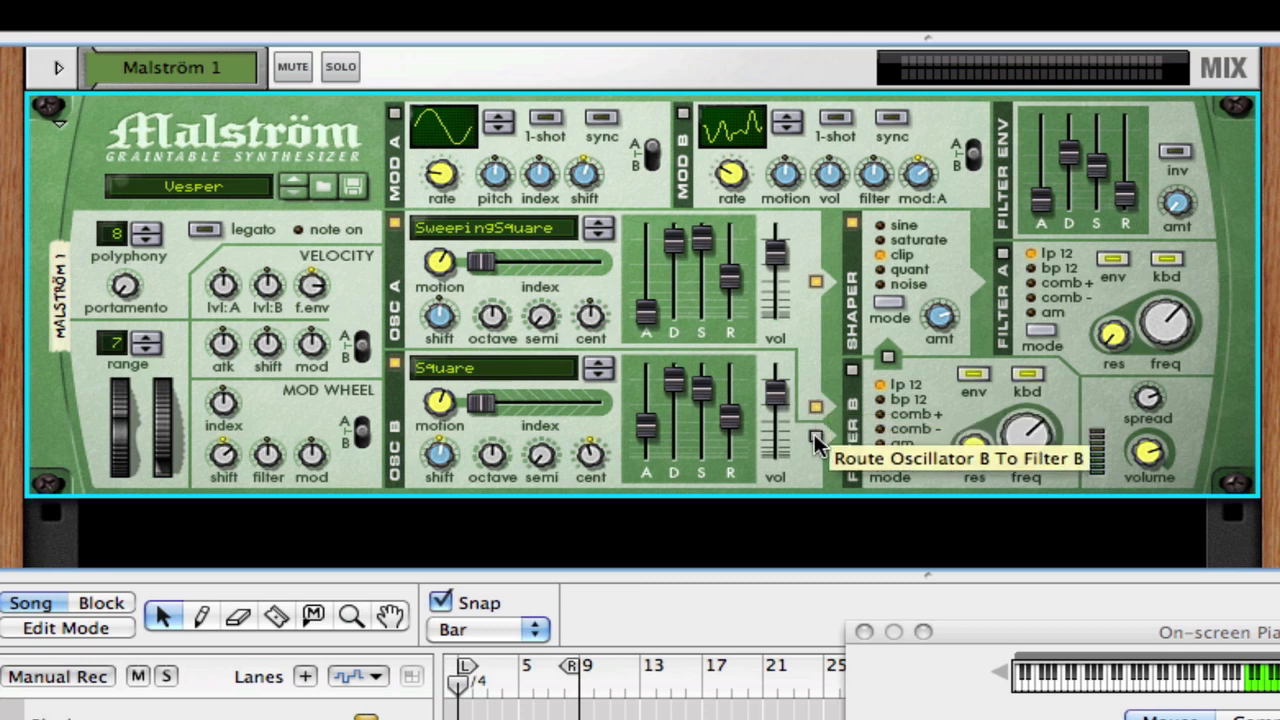
left_click(815, 280)
left_click(851, 222)
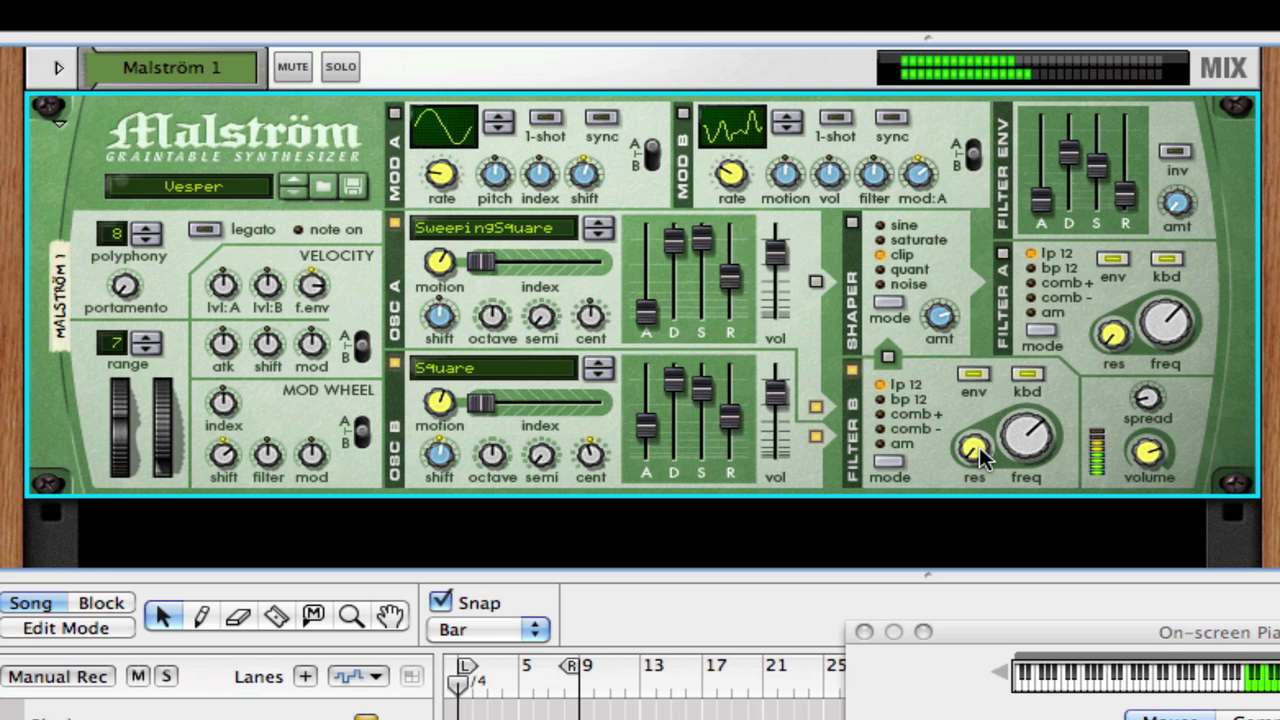
left_click_drag(979, 446, 980, 380)
left_click_drag(1020, 440, 1003, 533)
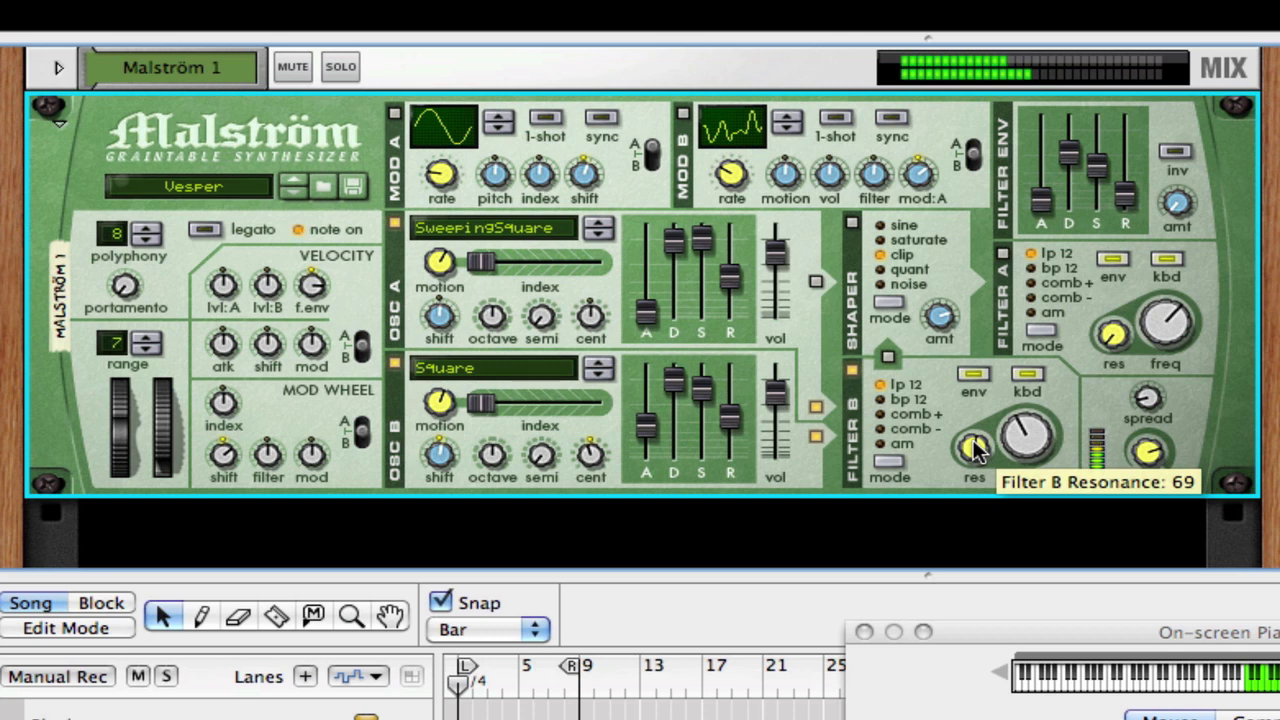
Send Filter B's output through the shaper and compare shaper off versus on
left_click(851, 222)
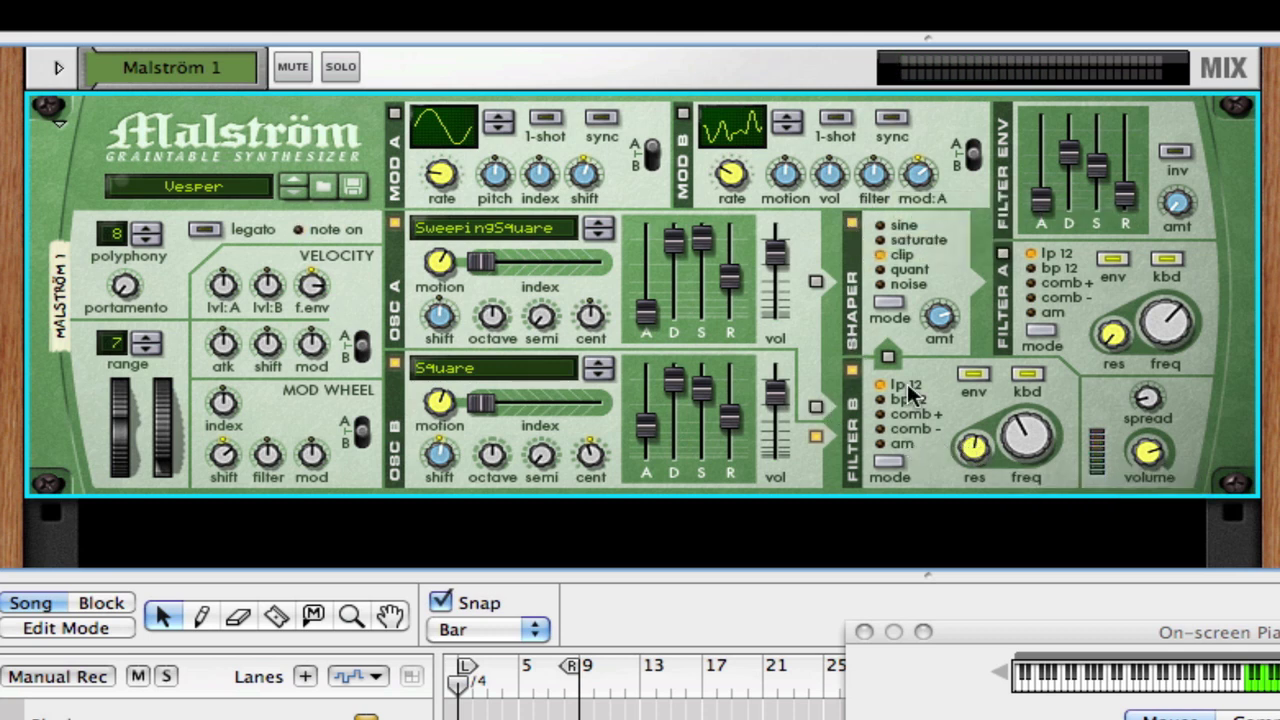
left_click(889, 356)
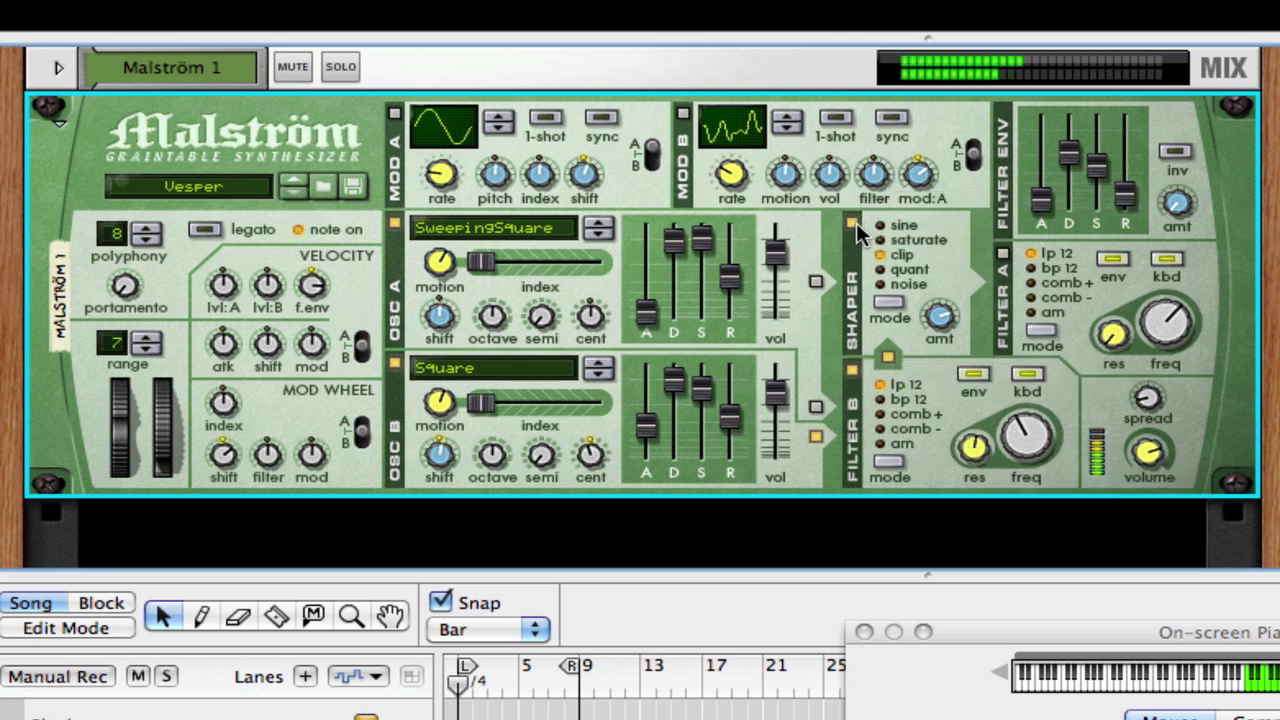
left_click(852, 222)
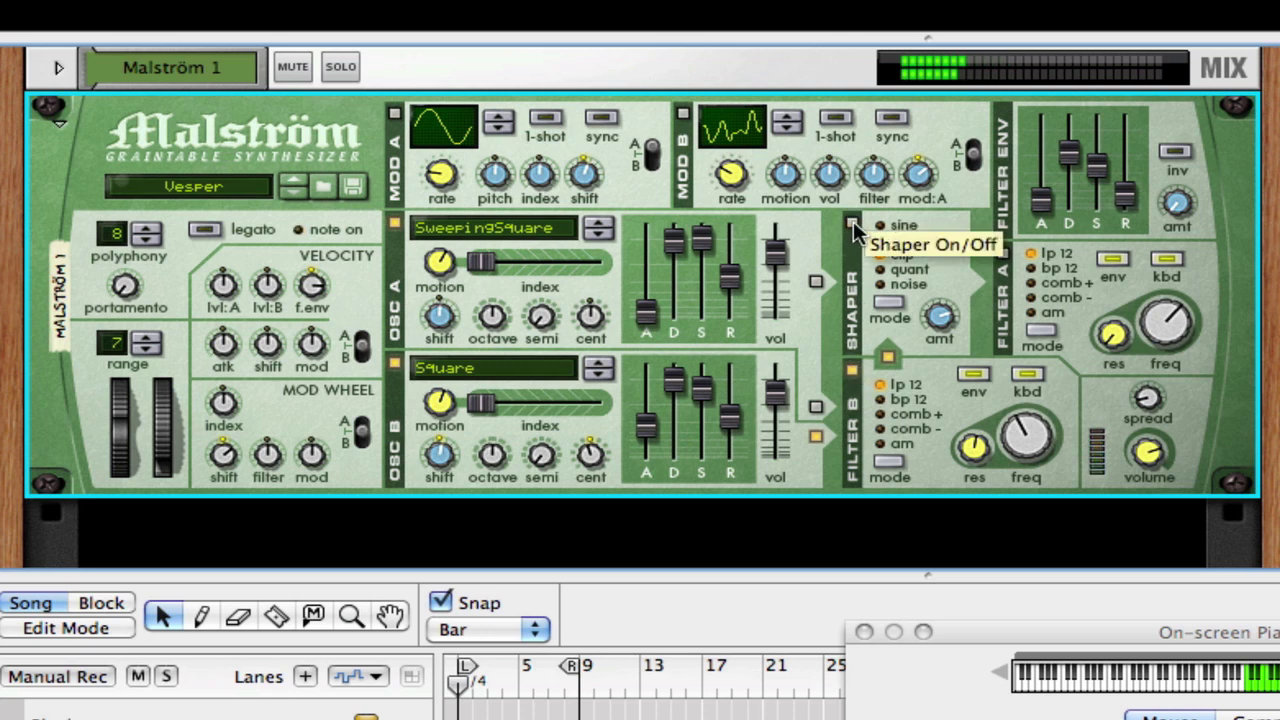
left_click(852, 222)
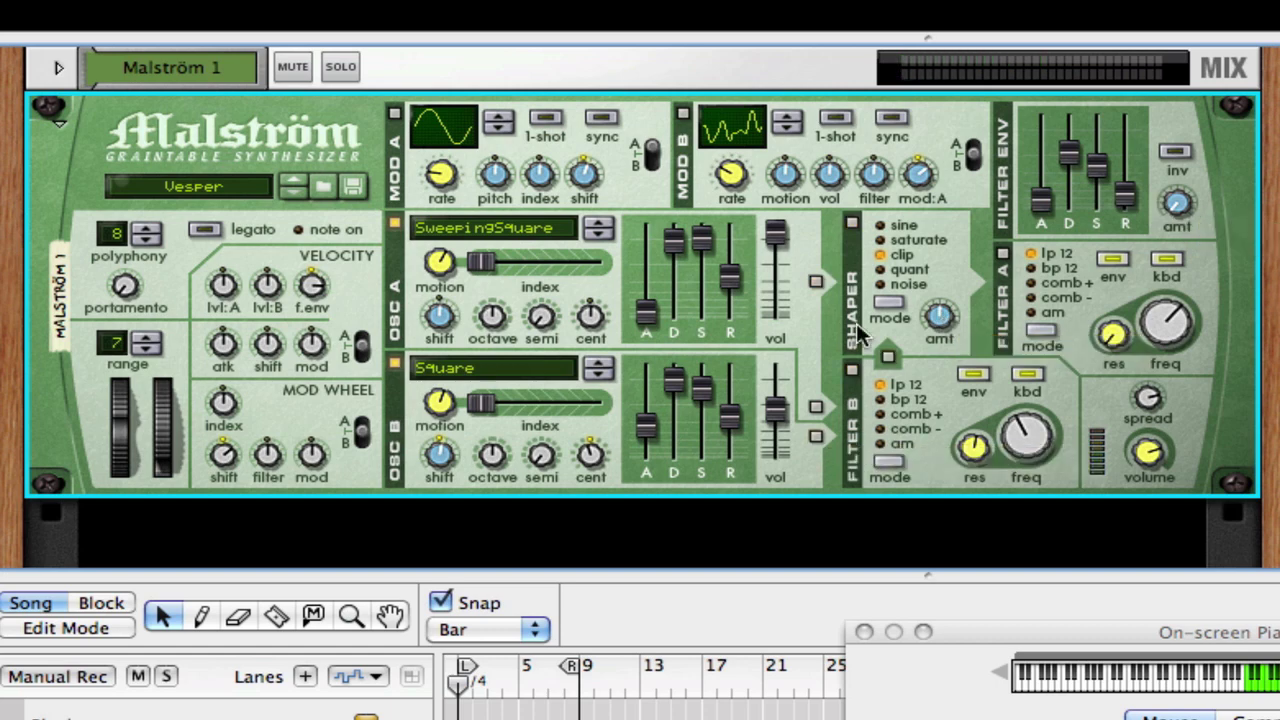
Patch Oscillator B to its direct output and raise Oscillator A's volume to about 106
key("Tab")
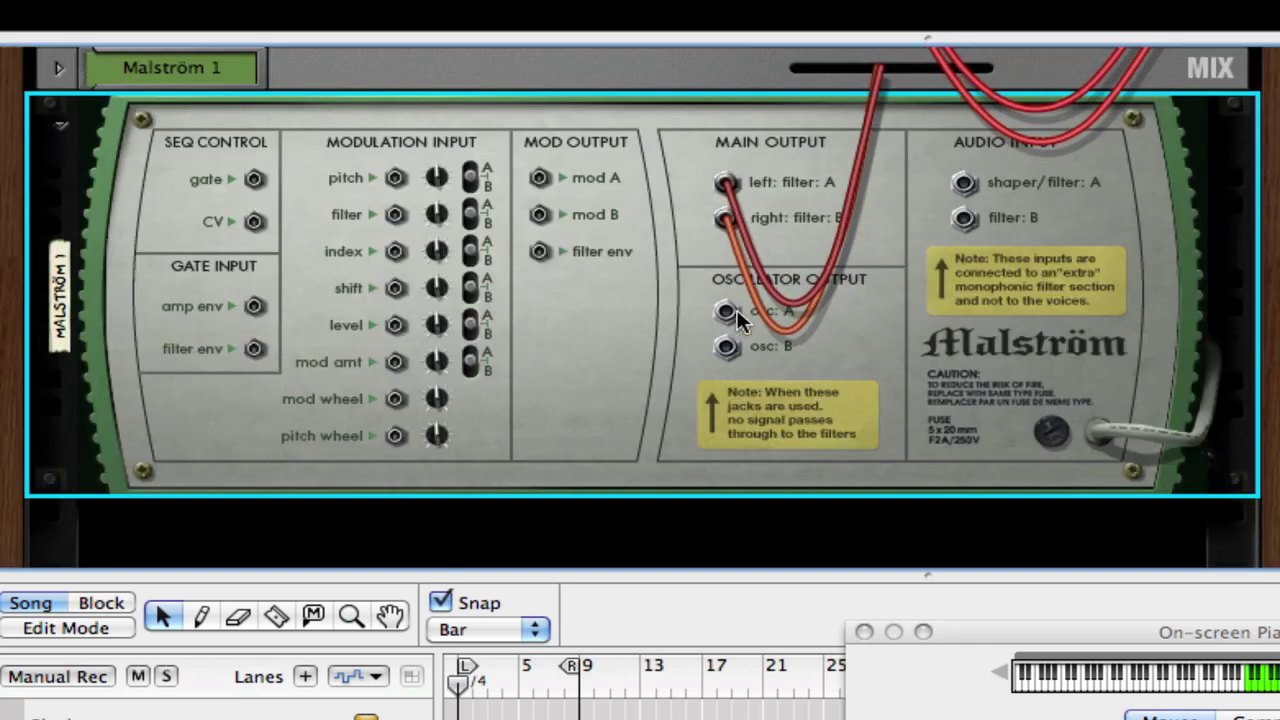
left_click_drag(722, 220, 738, 352)
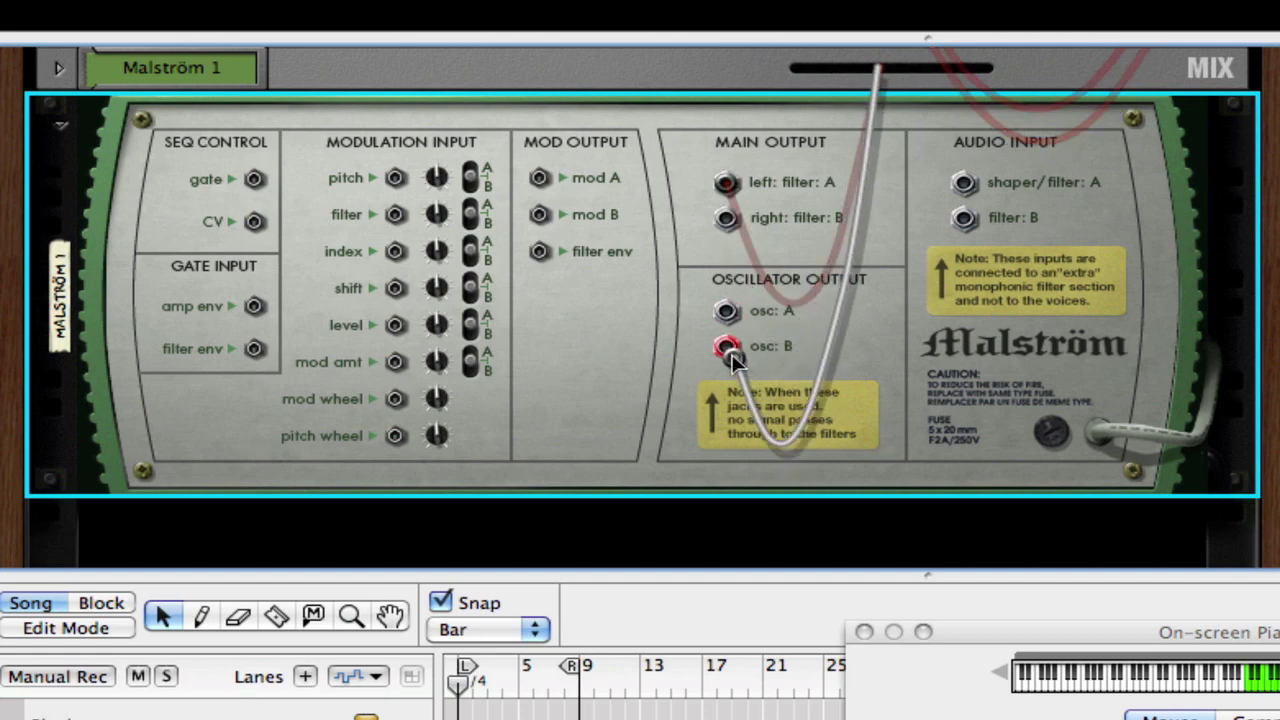
key("Tab")
mouse_move(774, 266)
left_mouse_down()
mouse_move(774, 238)
mouse_move(774, 252)
left_mouse_up()
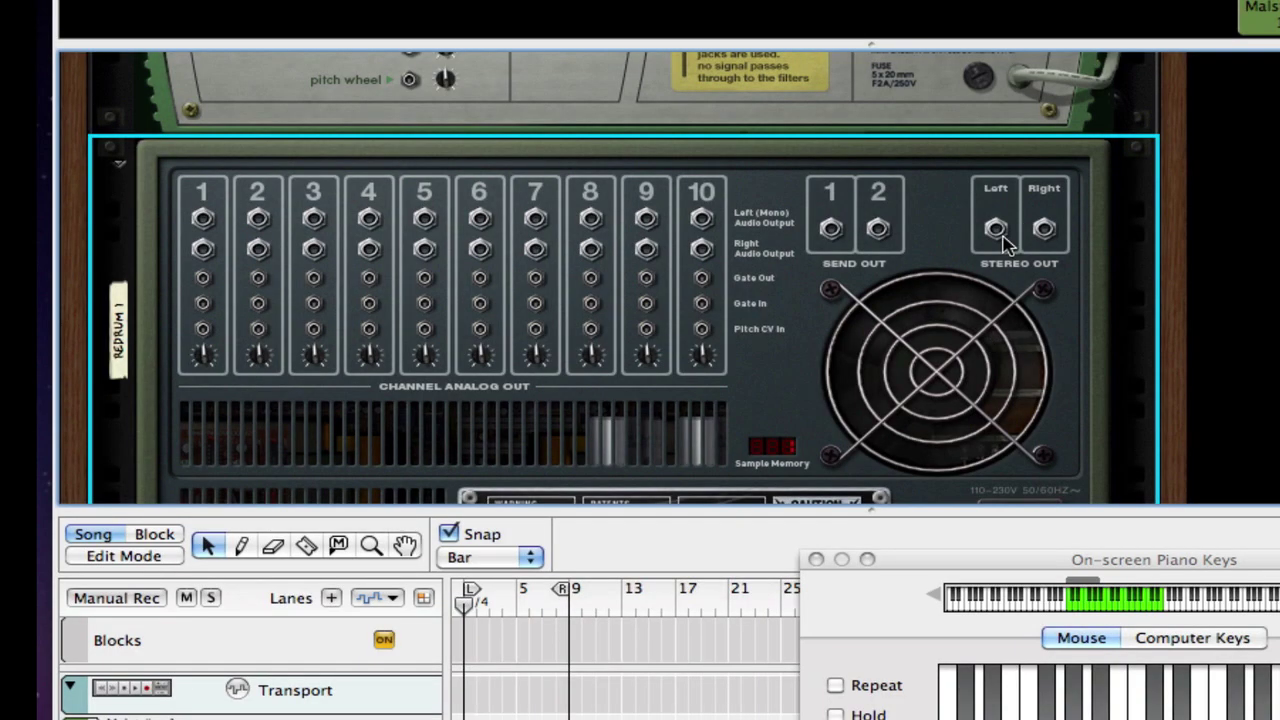
Plug Redrum's left output into the Malström's shaper/filter A input
left_click_drag(1005, 243, 900, 220)
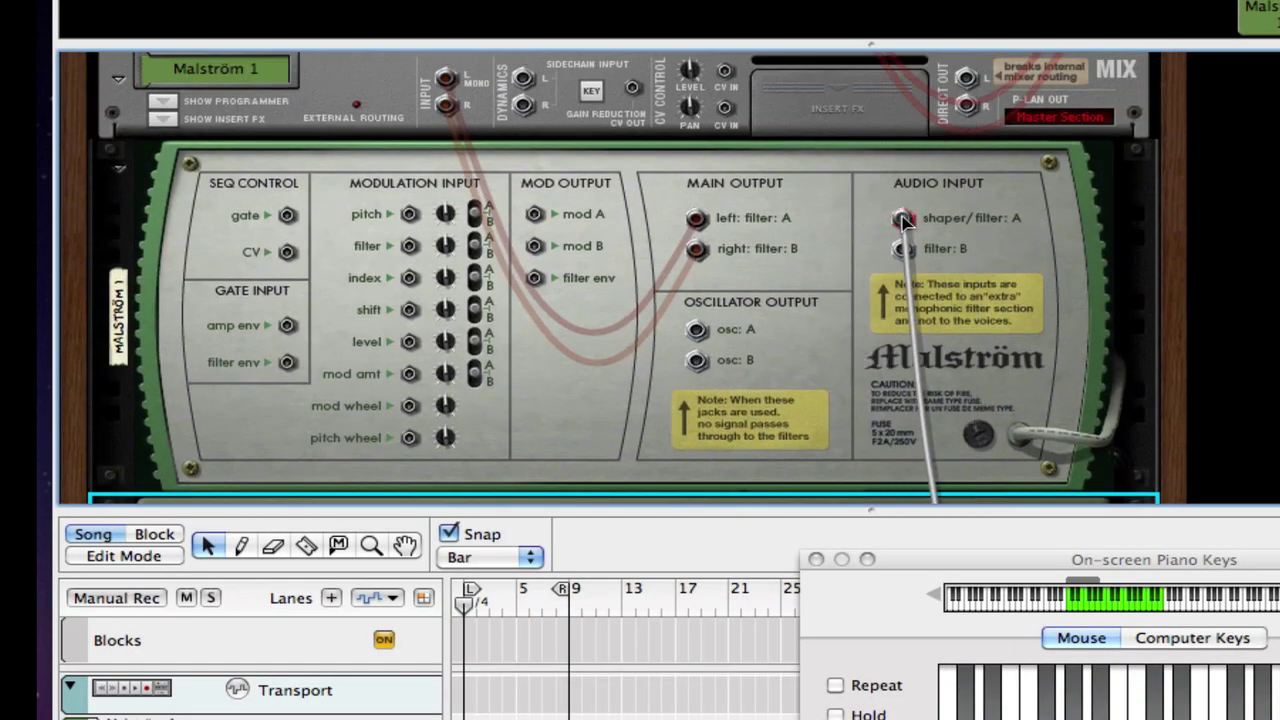
key("Tab")
scroll(940, 288, "up", 2)
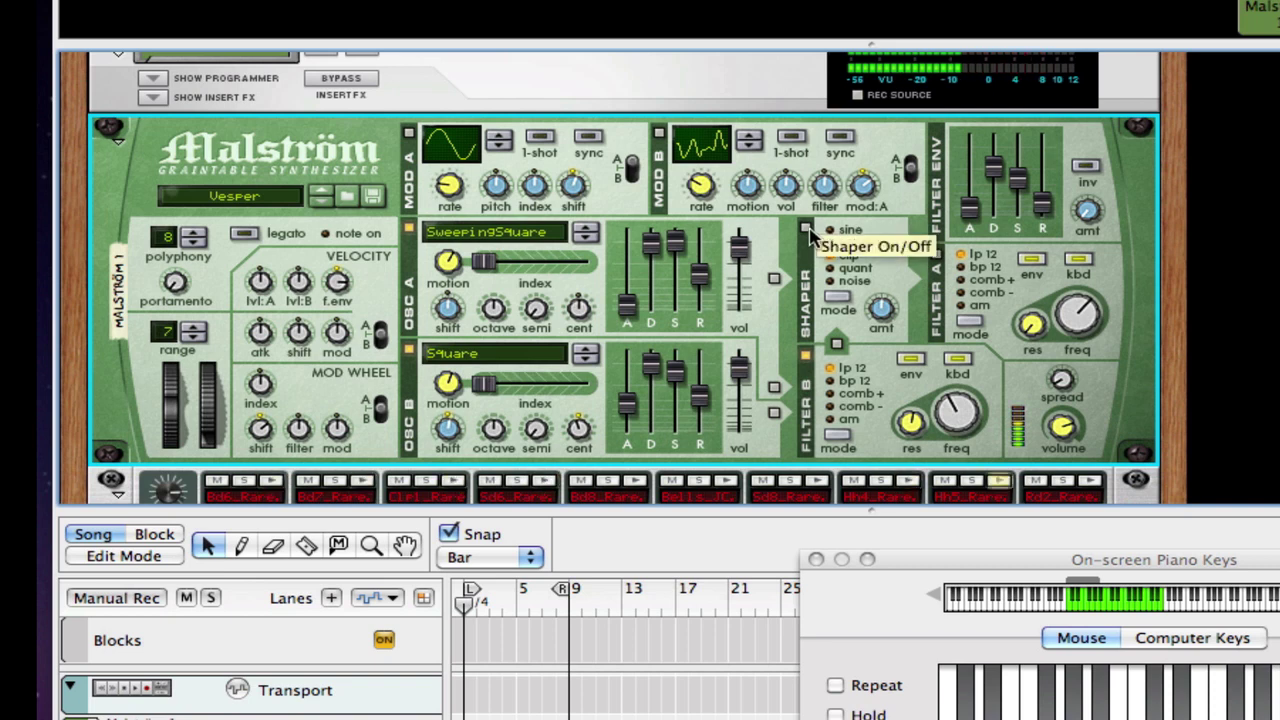
Turn the shaper on in quant mode with an amount around 26
left_click(808, 231)
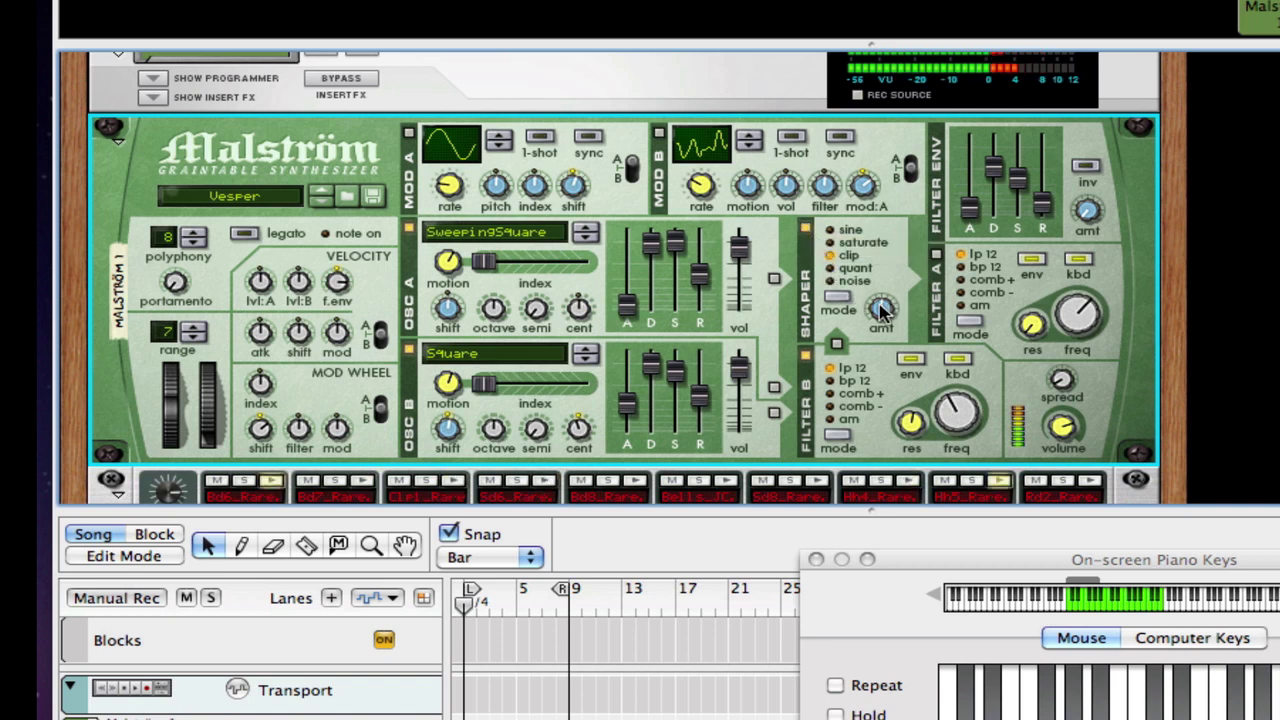
mouse_move(880, 308)
left_mouse_down()
mouse_move(868, 343)
mouse_move(885, 338)
mouse_move(886, 300)
left_mouse_up()
left_click(843, 305)
left_click(843, 305)
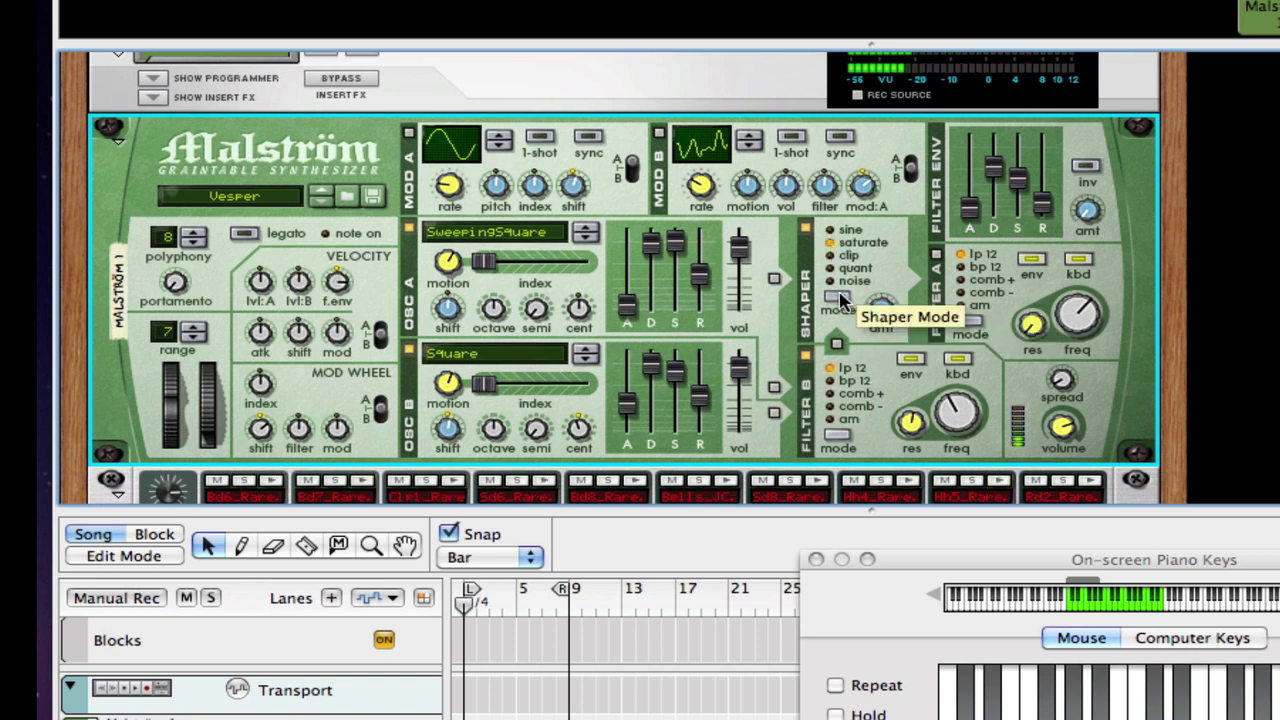
left_click_drag(885, 318, 885, 314)
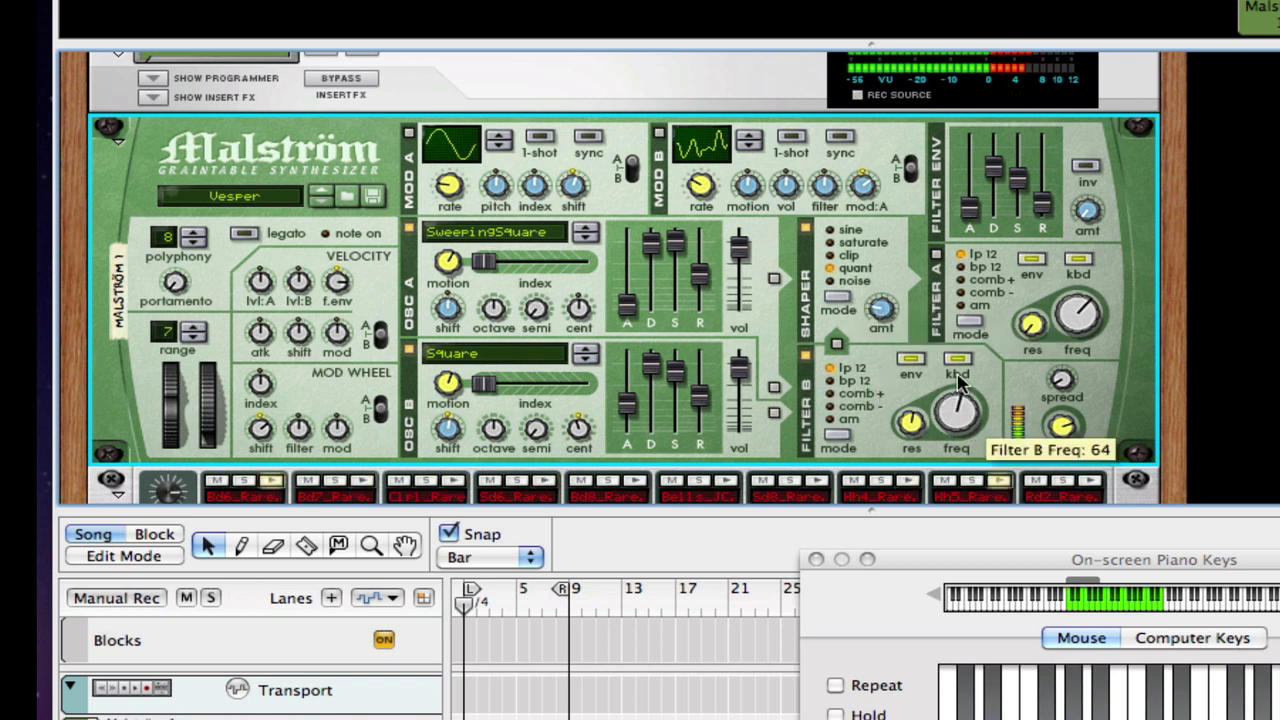
Lower Filter B resonance, raise its frequency to about 71, and open up Filter A's cutoff
left_click_drag(912, 424, 938, 401)
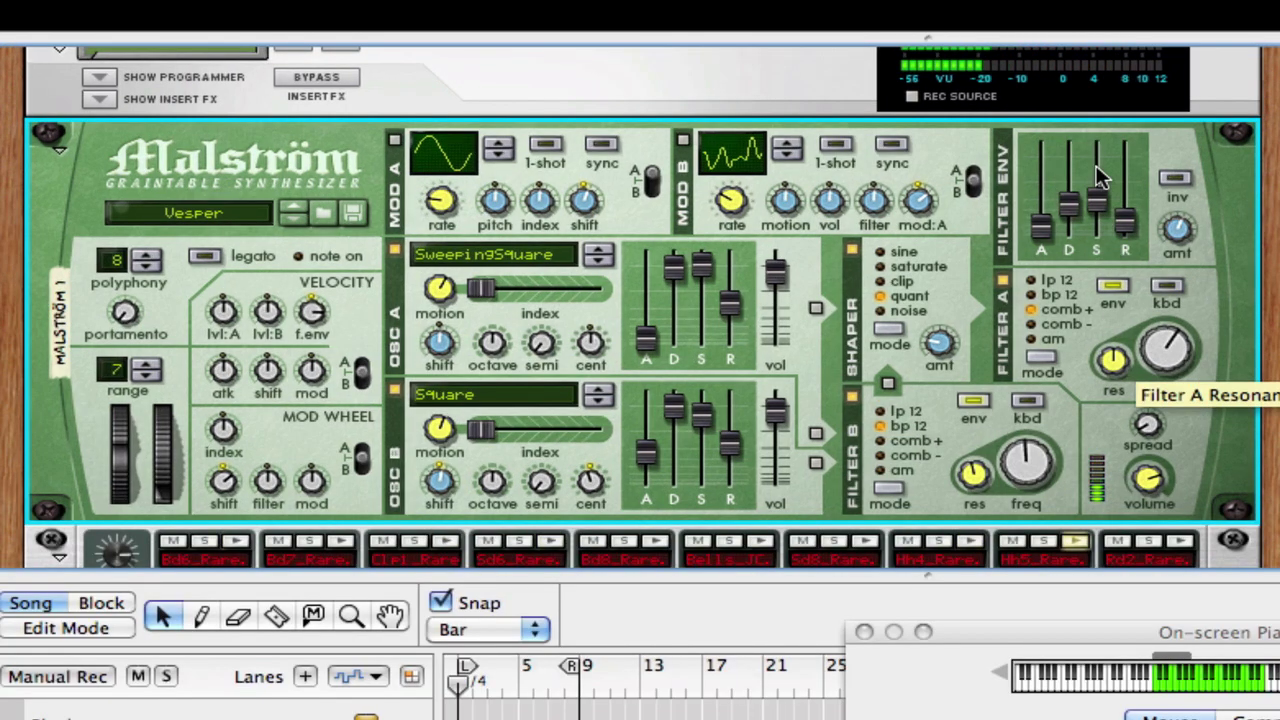
left_click_drag(1145, 368, 1146, 366)
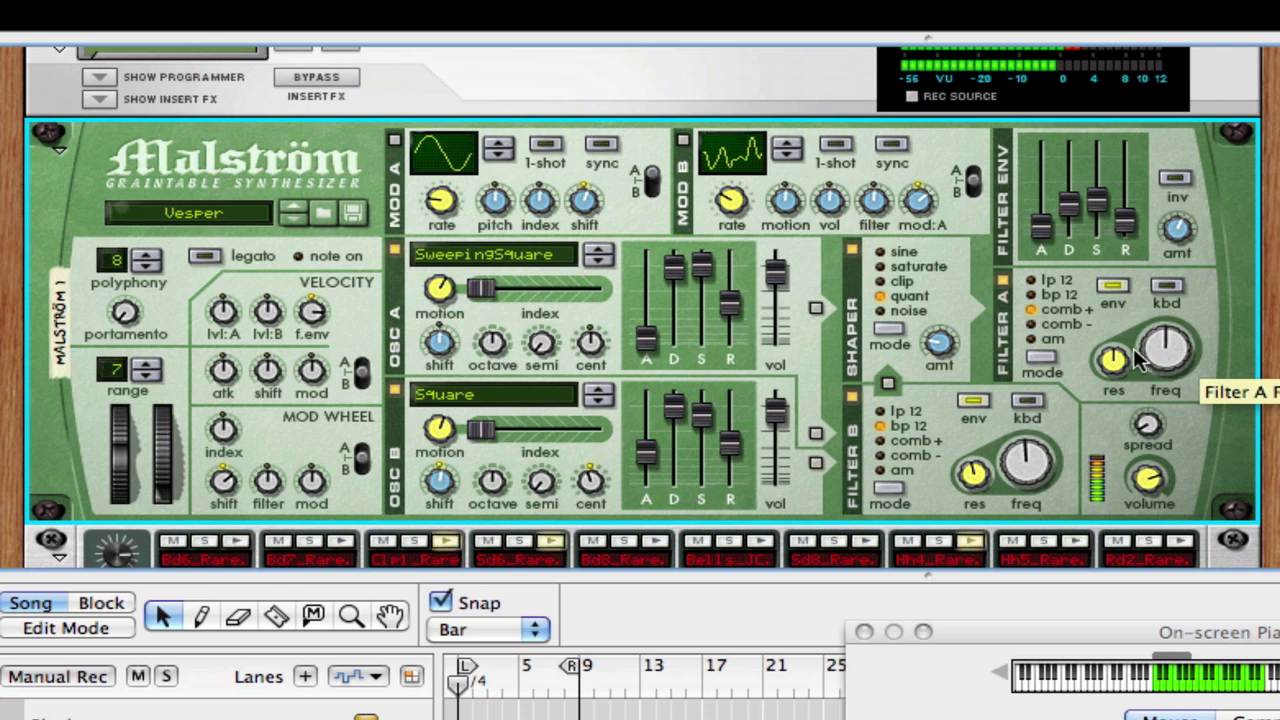
left_click_drag(1157, 354, 1148, 312)
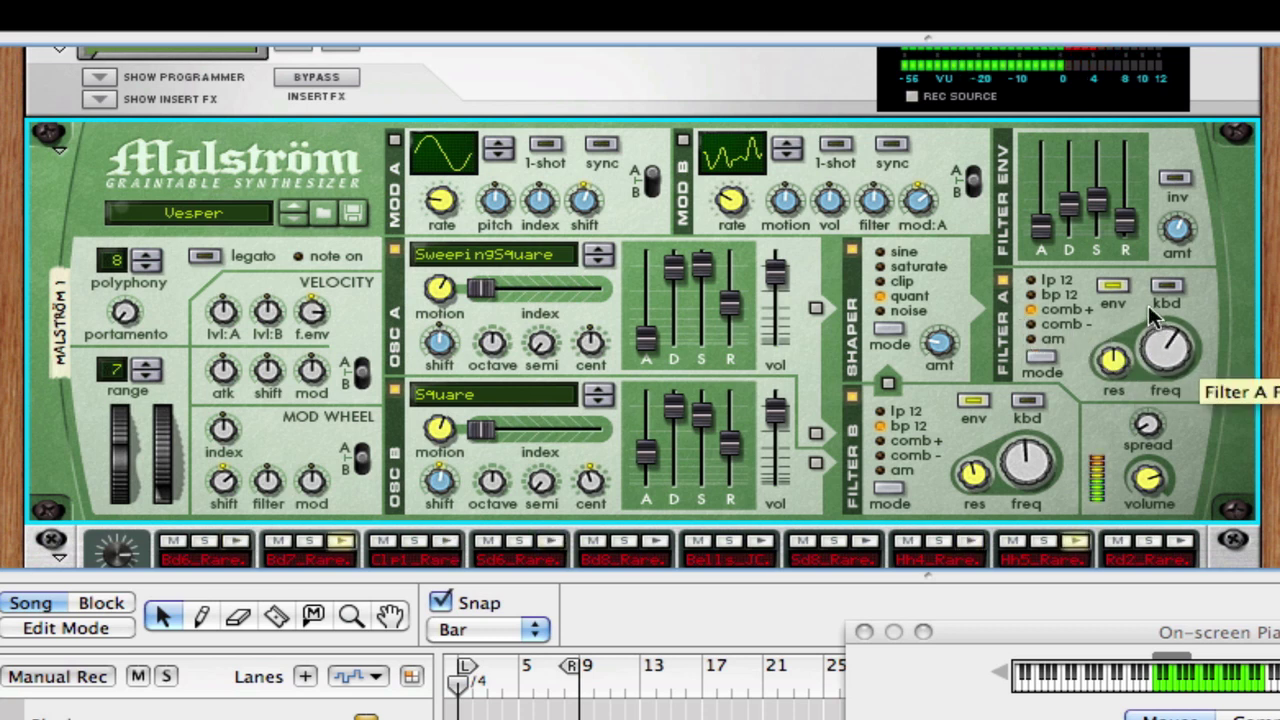
left_click_drag(1148, 305, 1152, 362)
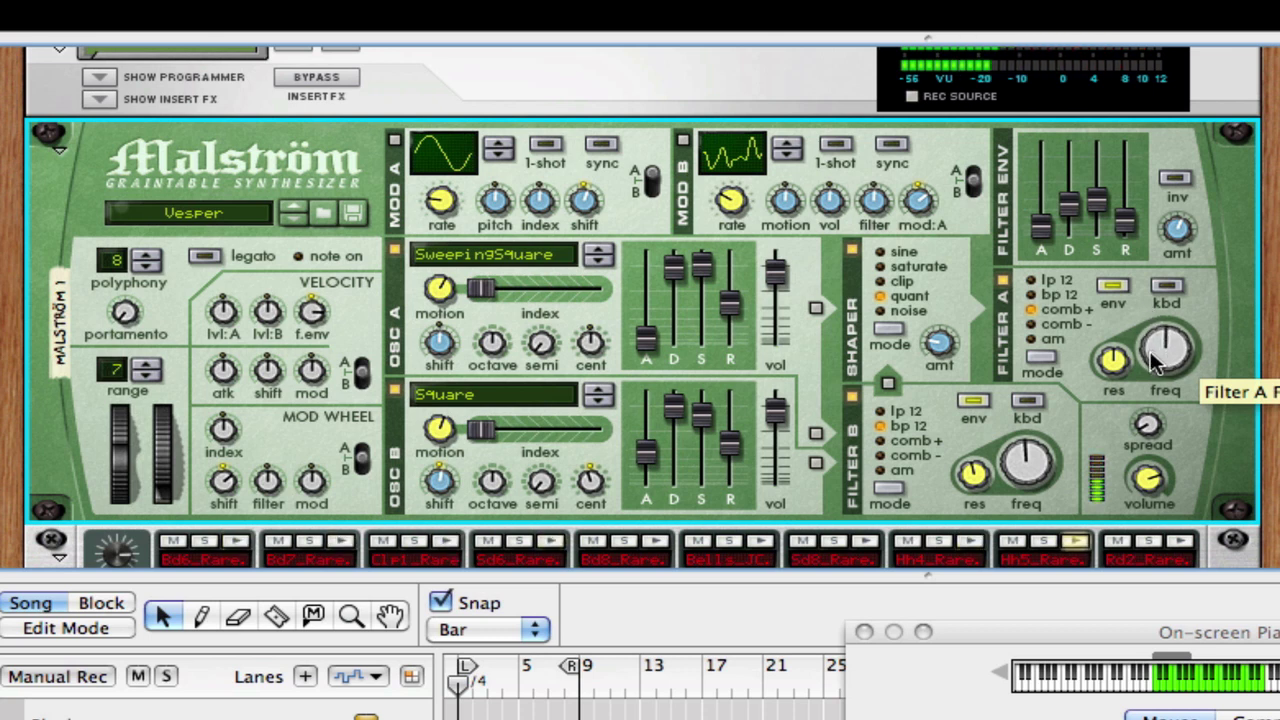
left_click_drag(1152, 362, 1151, 302)
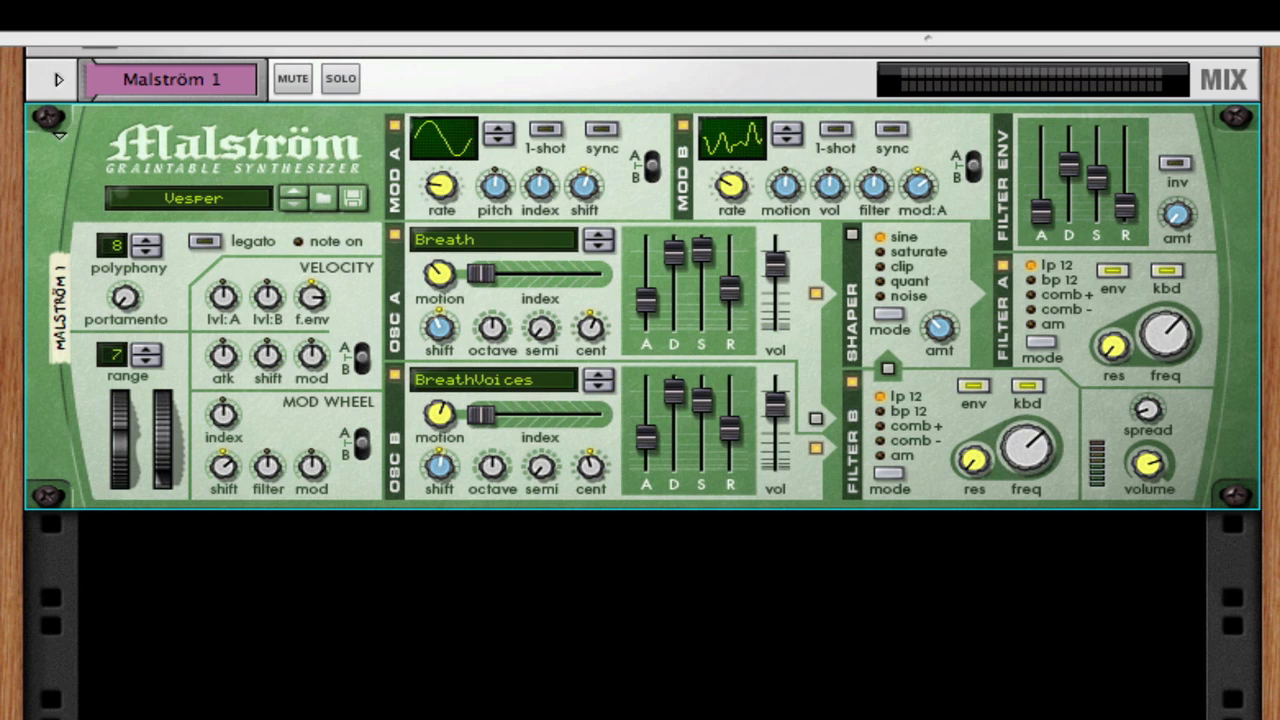
Lower Filter A's cutoff and compare its keyboard tracking switched off versus on
key("F4")
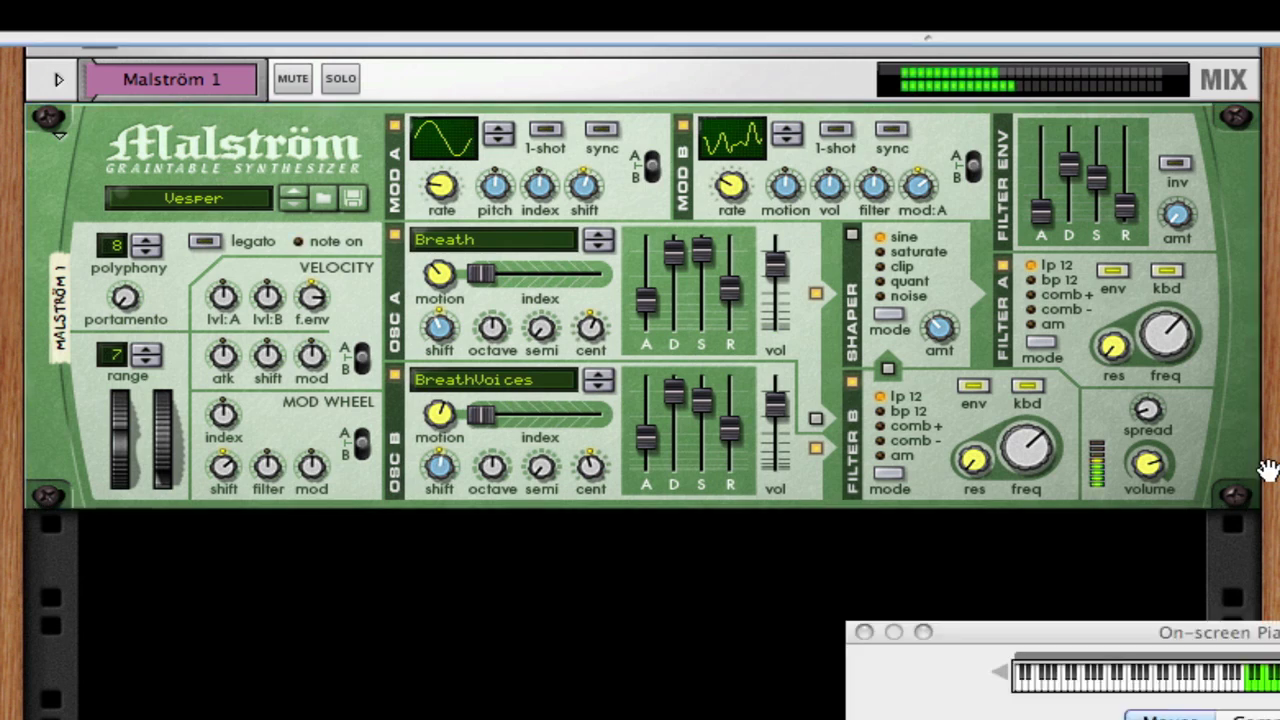
left_click(851, 381)
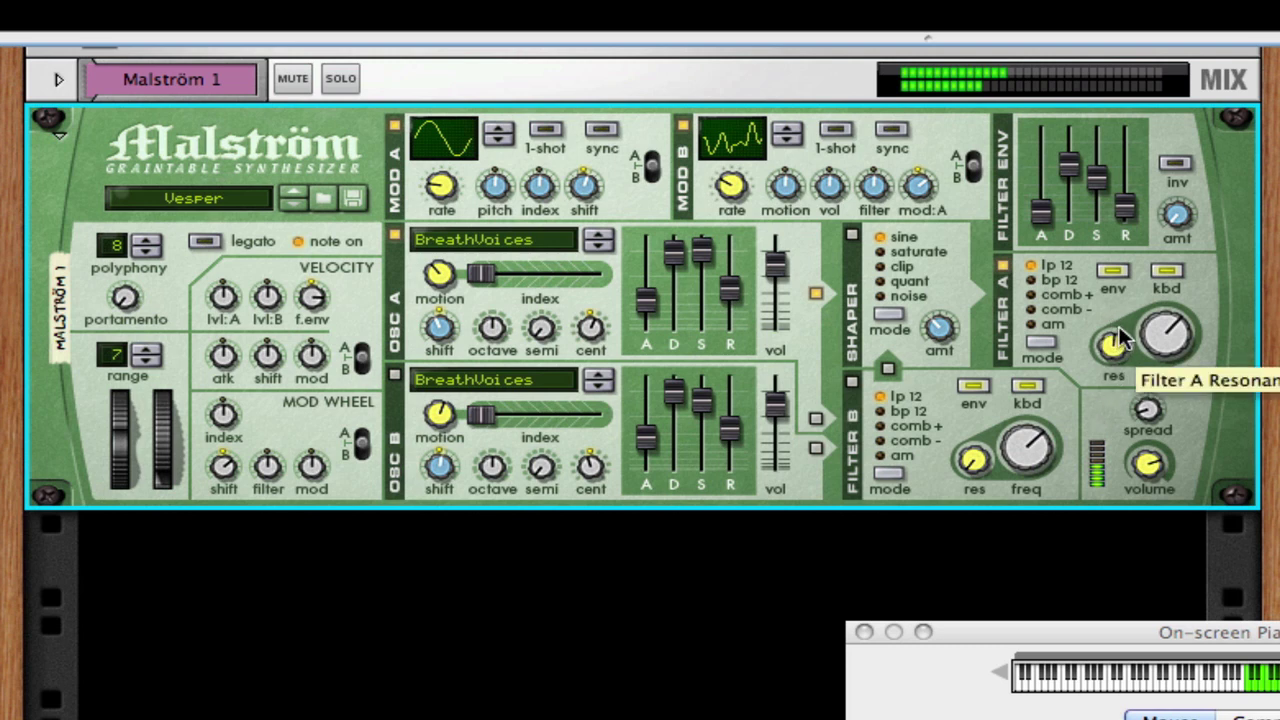
left_click_drag(1172, 340, 1156, 435)
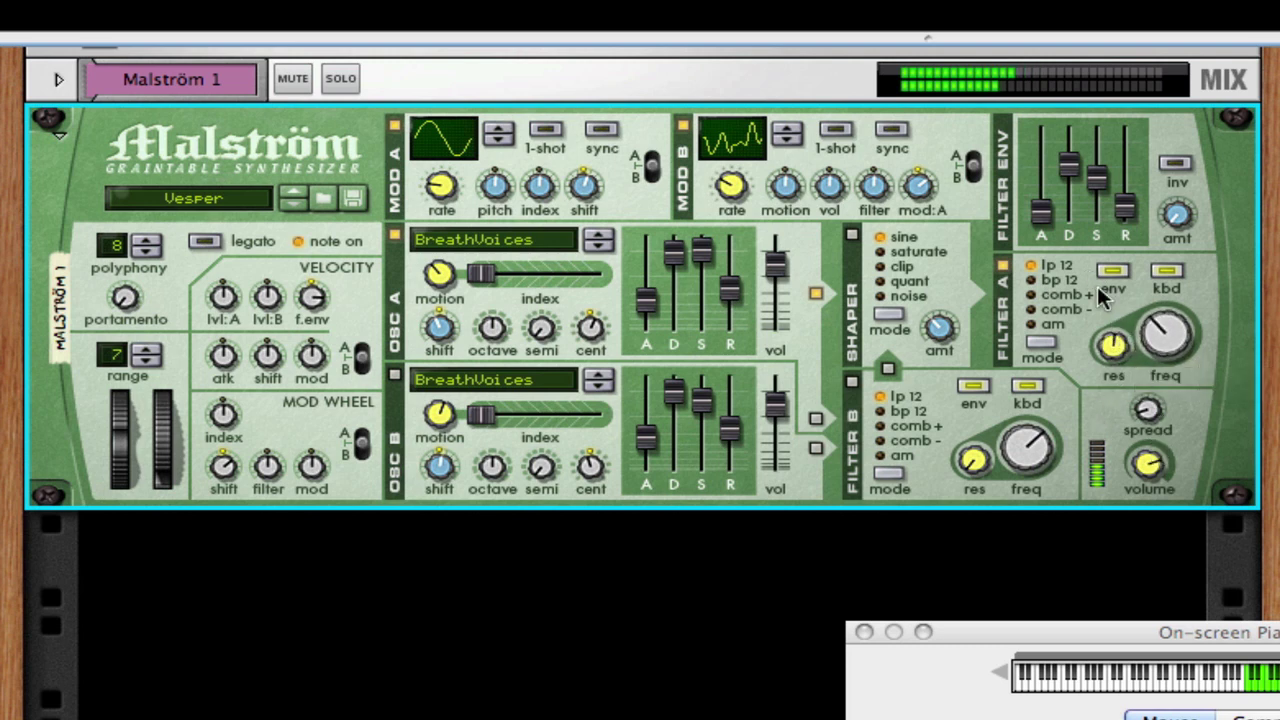
left_click(1172, 270)
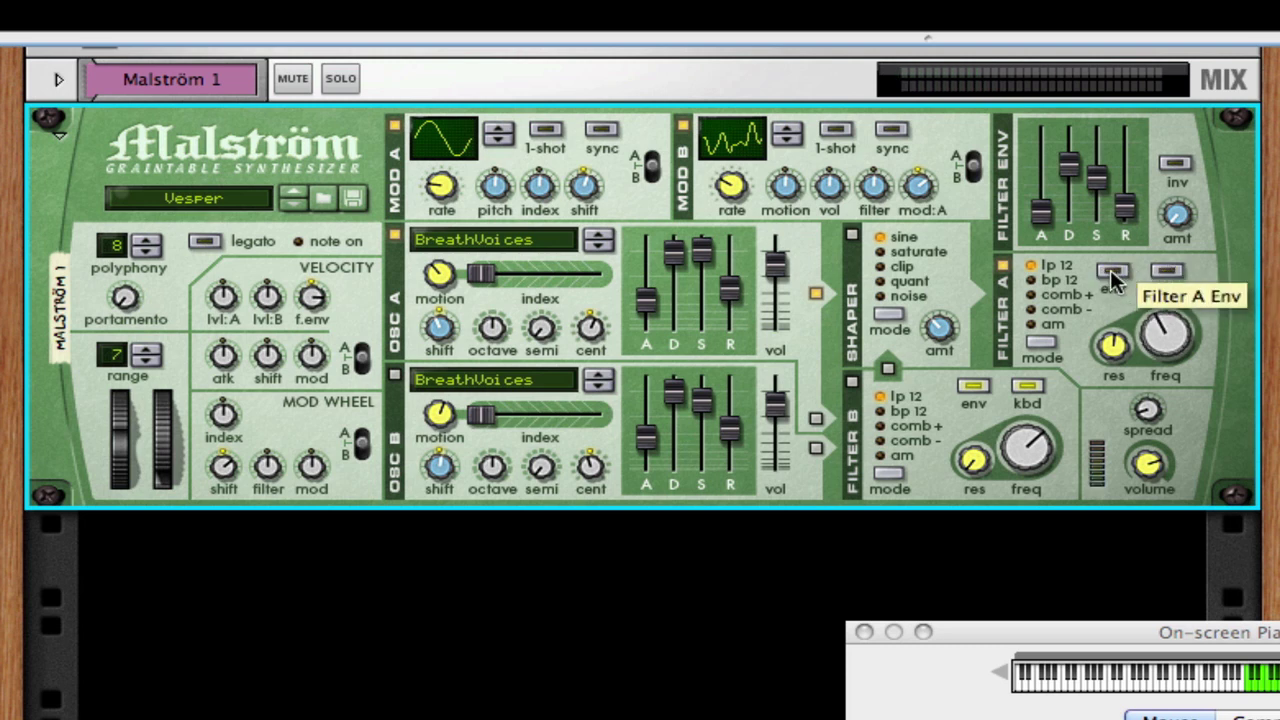
left_click(1166, 270)
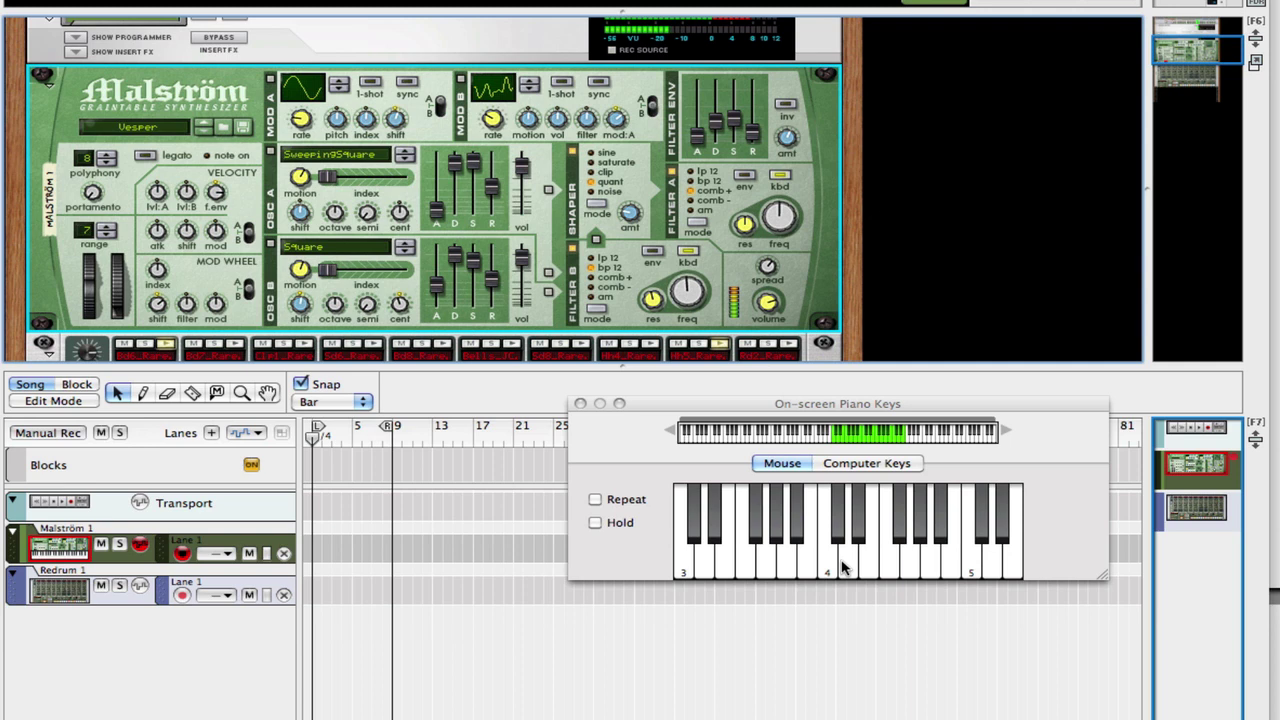
left_click(785, 568)
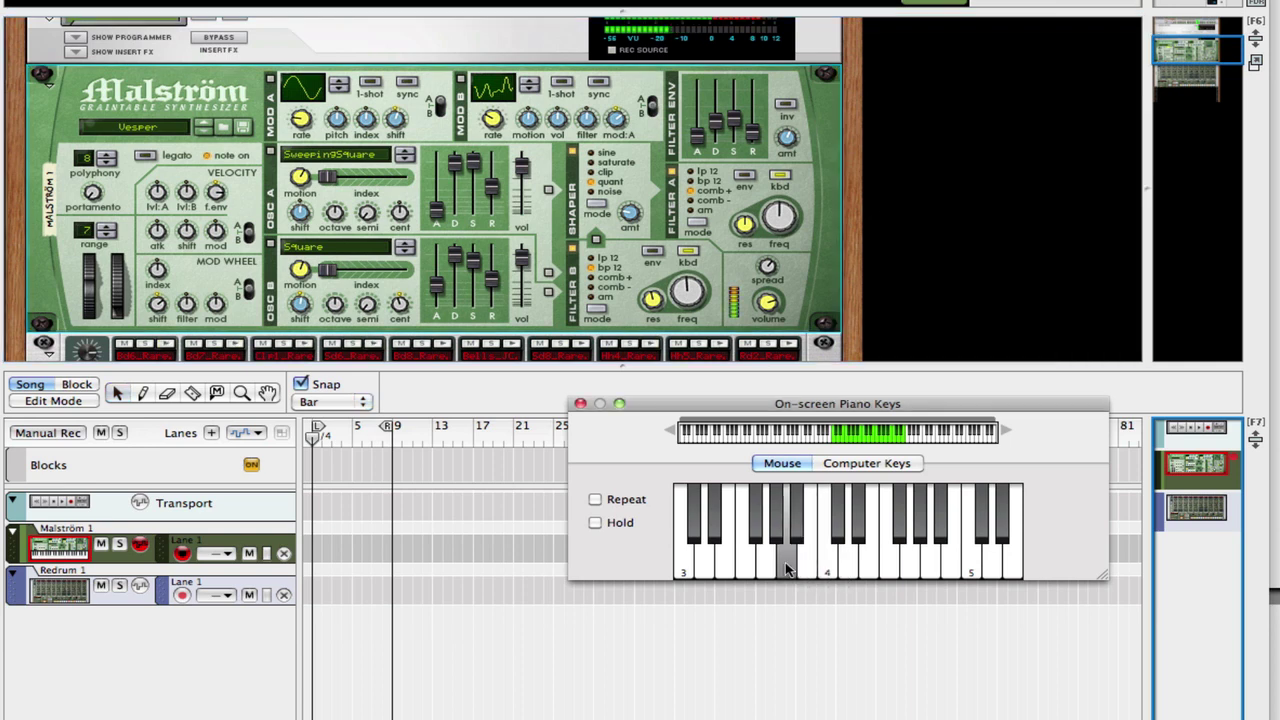
left_click(729, 568)
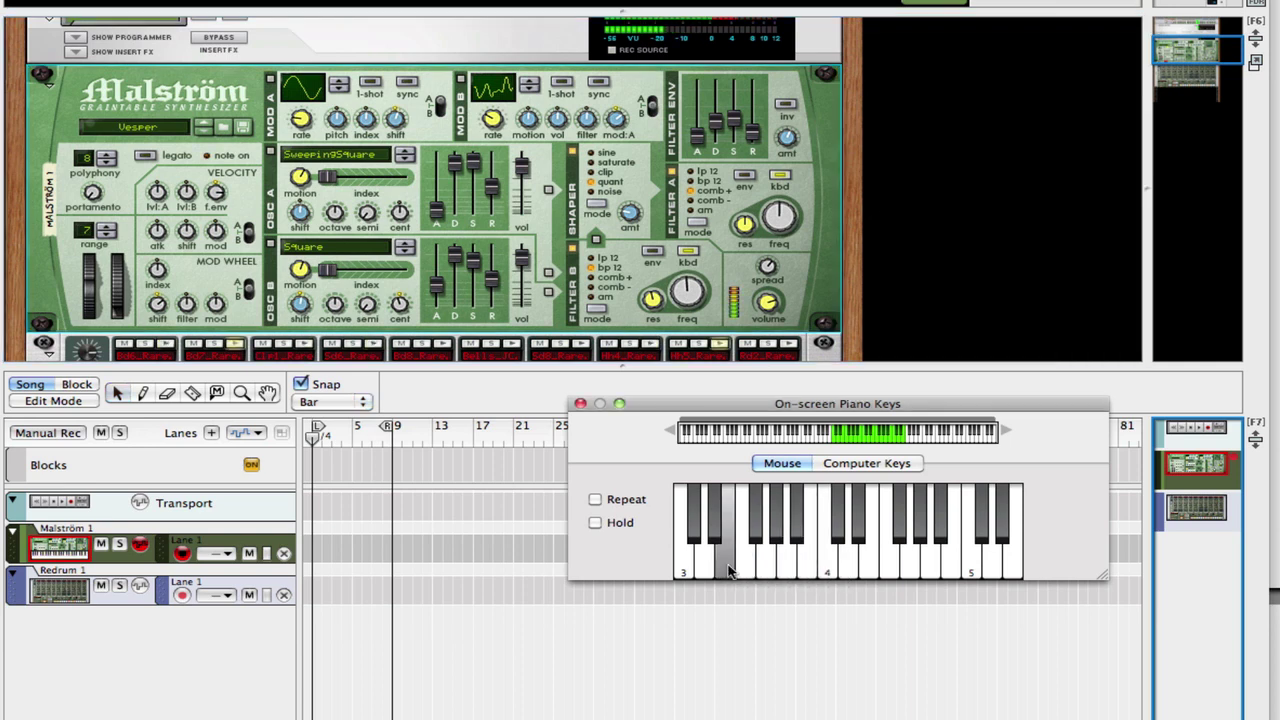
left_click_drag(729, 570, 876, 558)
left_click_drag(748, 580, 732, 577)
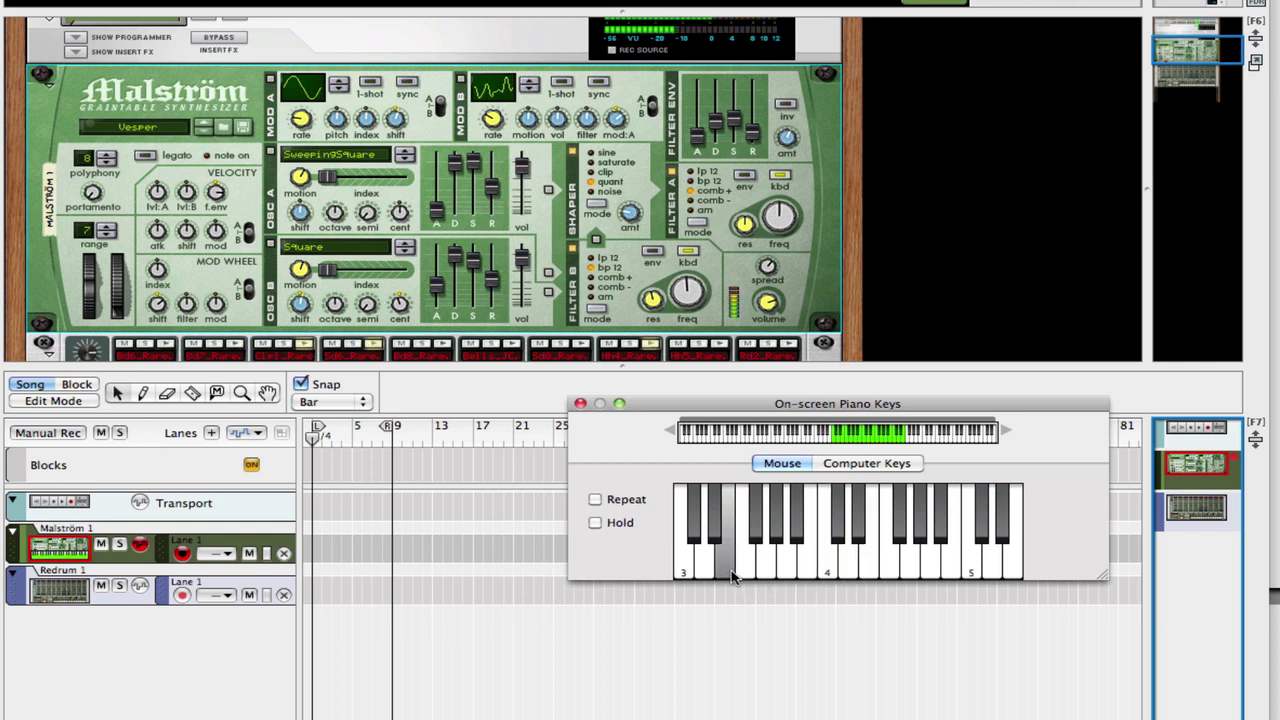
left_click(866, 568)
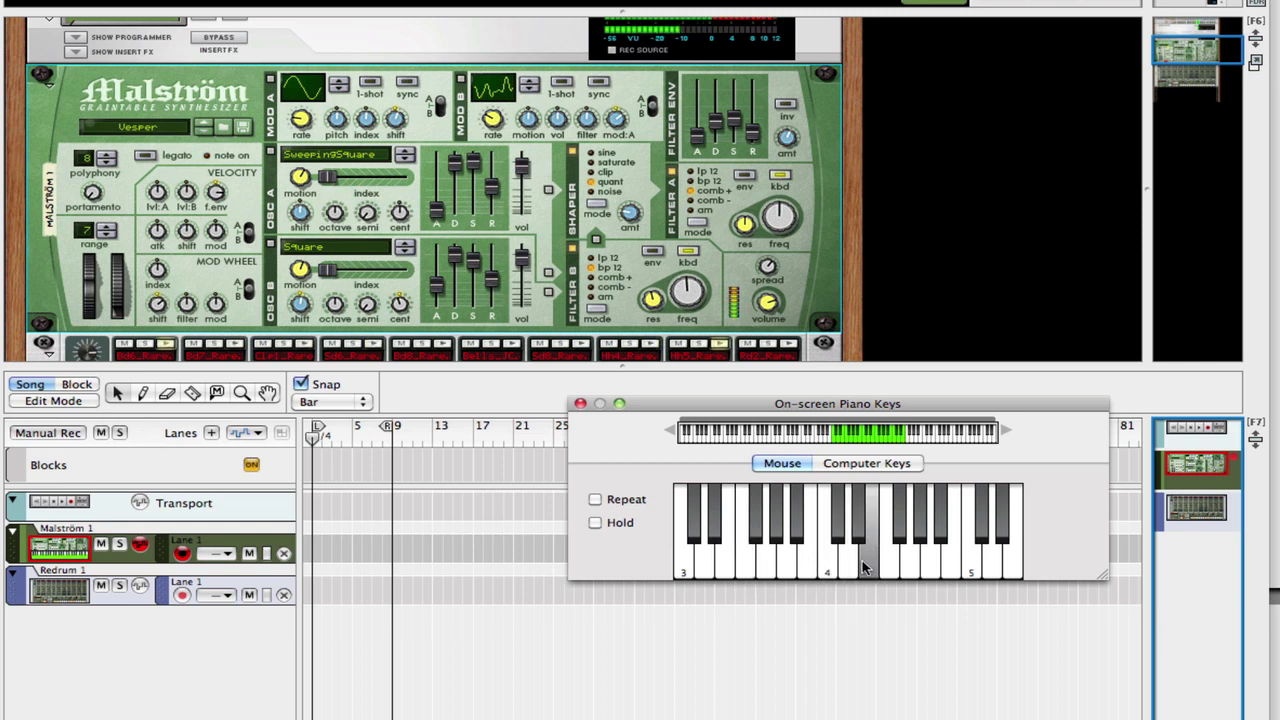
left_click_drag(866, 568, 812, 567)
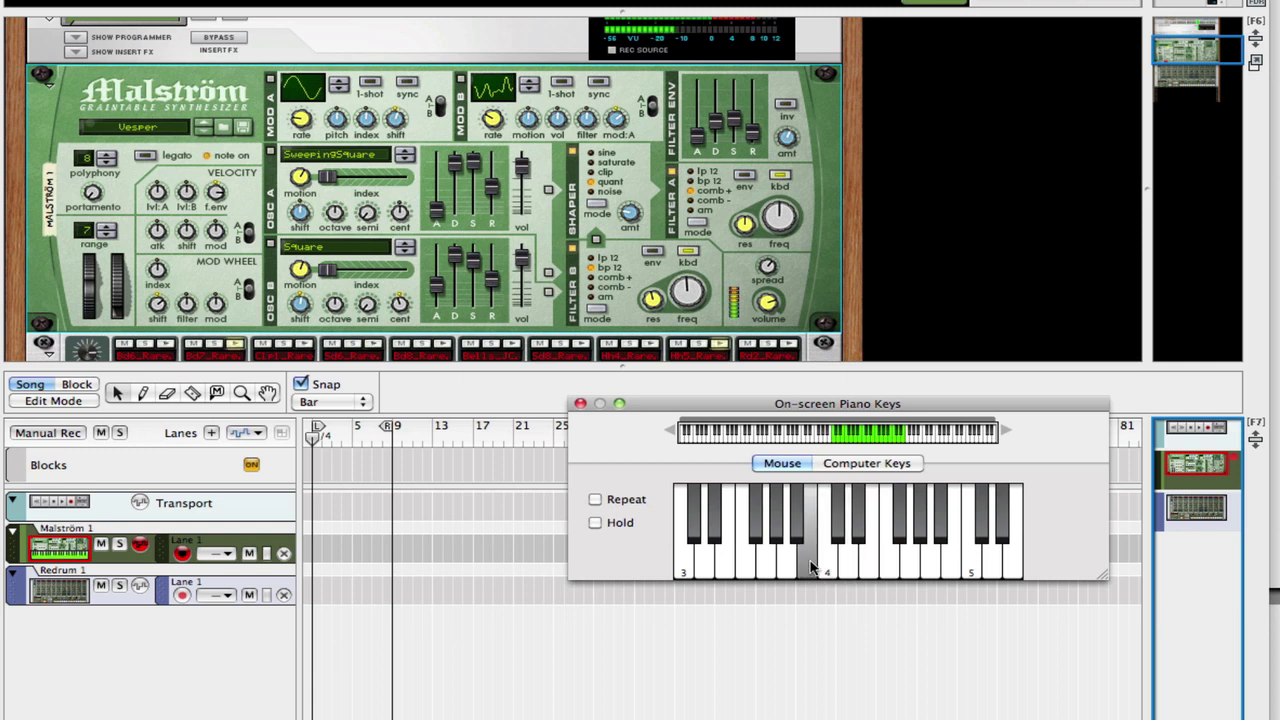
left_click(745, 569)
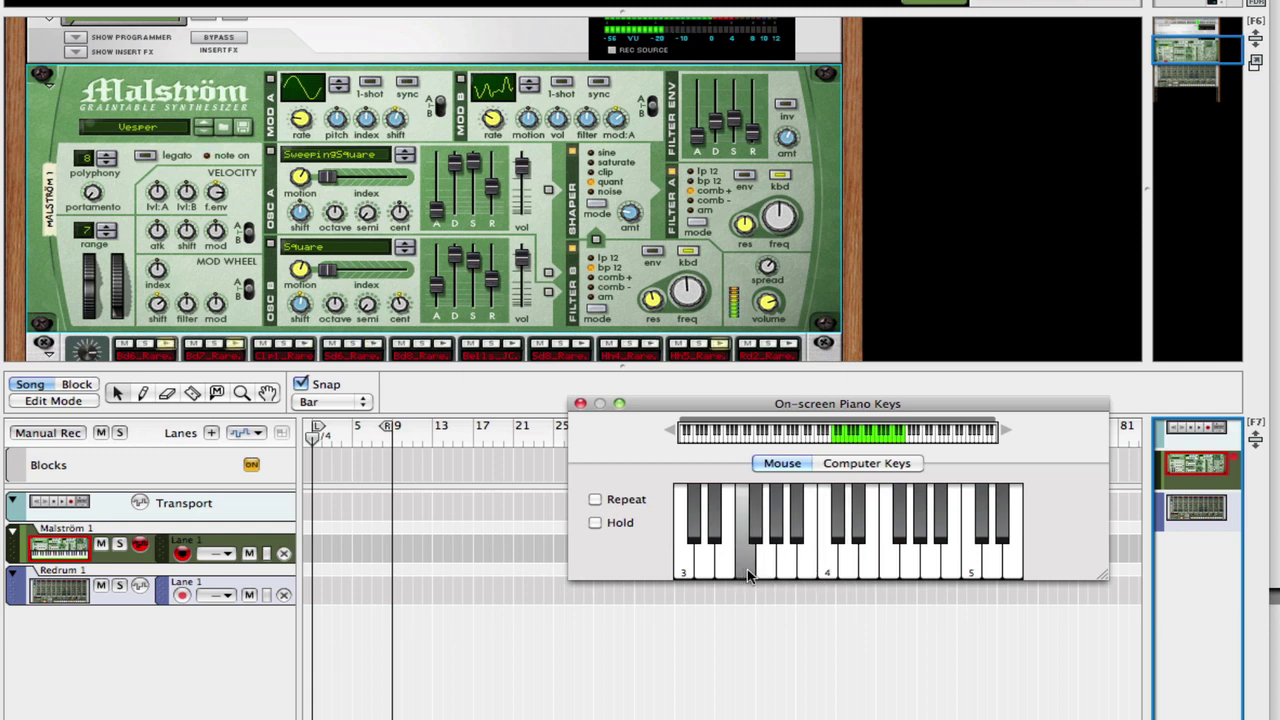
left_click(766, 568)
left_click(721, 567)
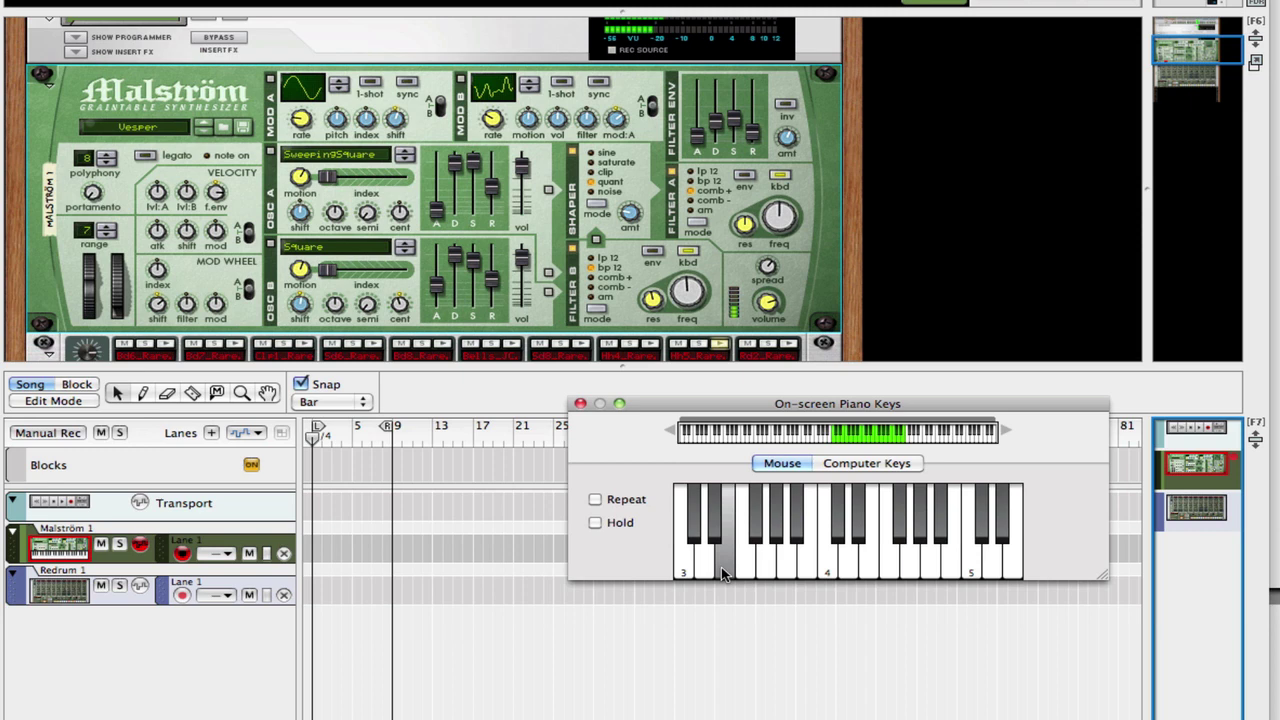
left_click(860, 568)
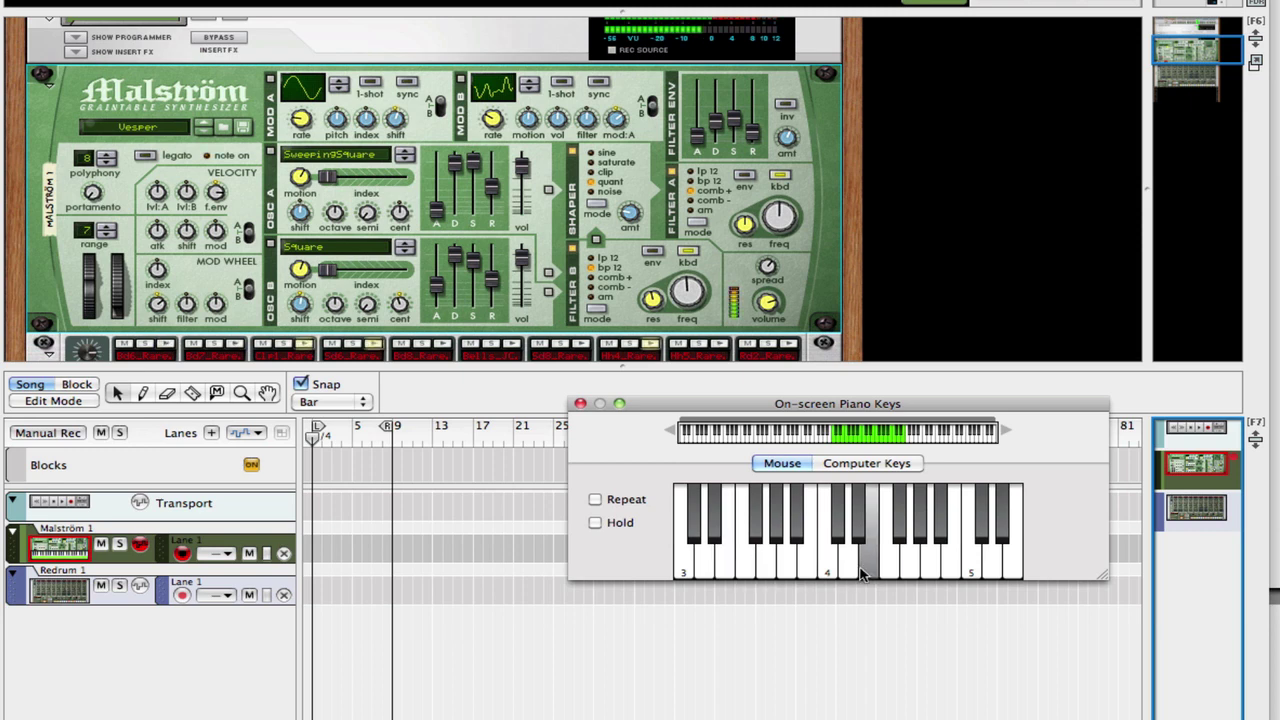
left_click(836, 572)
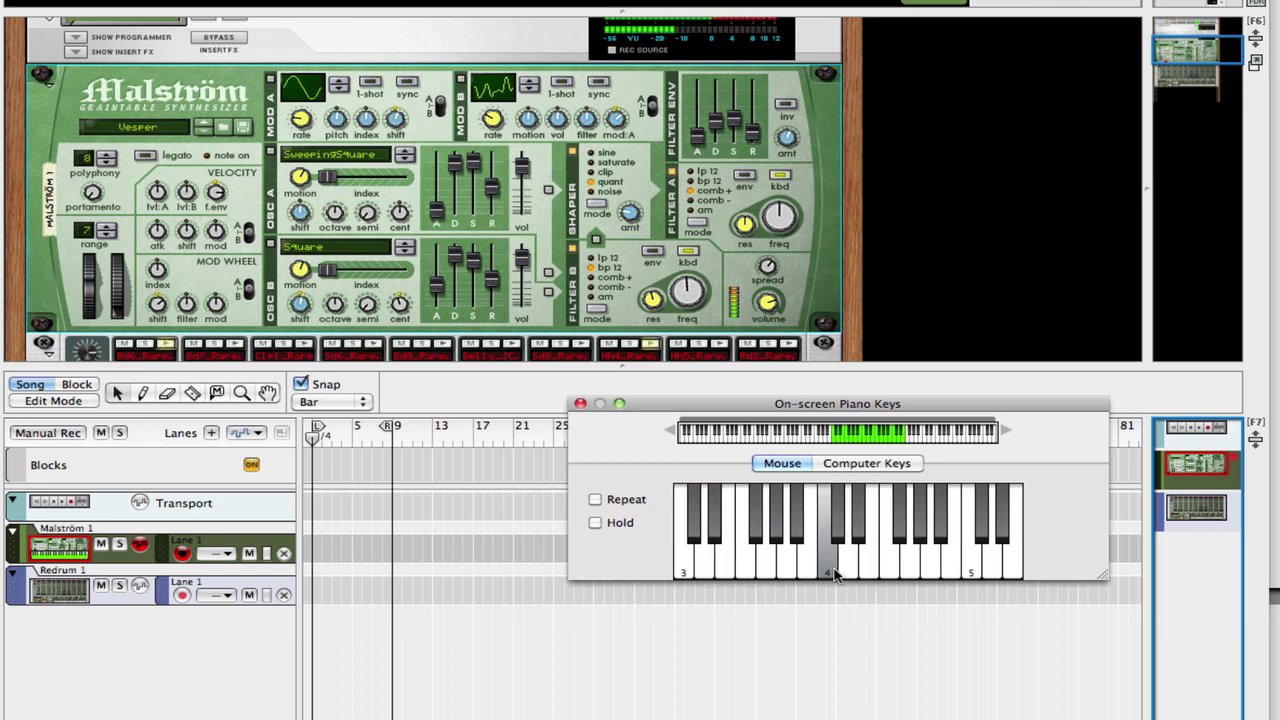
left_click(847, 570)
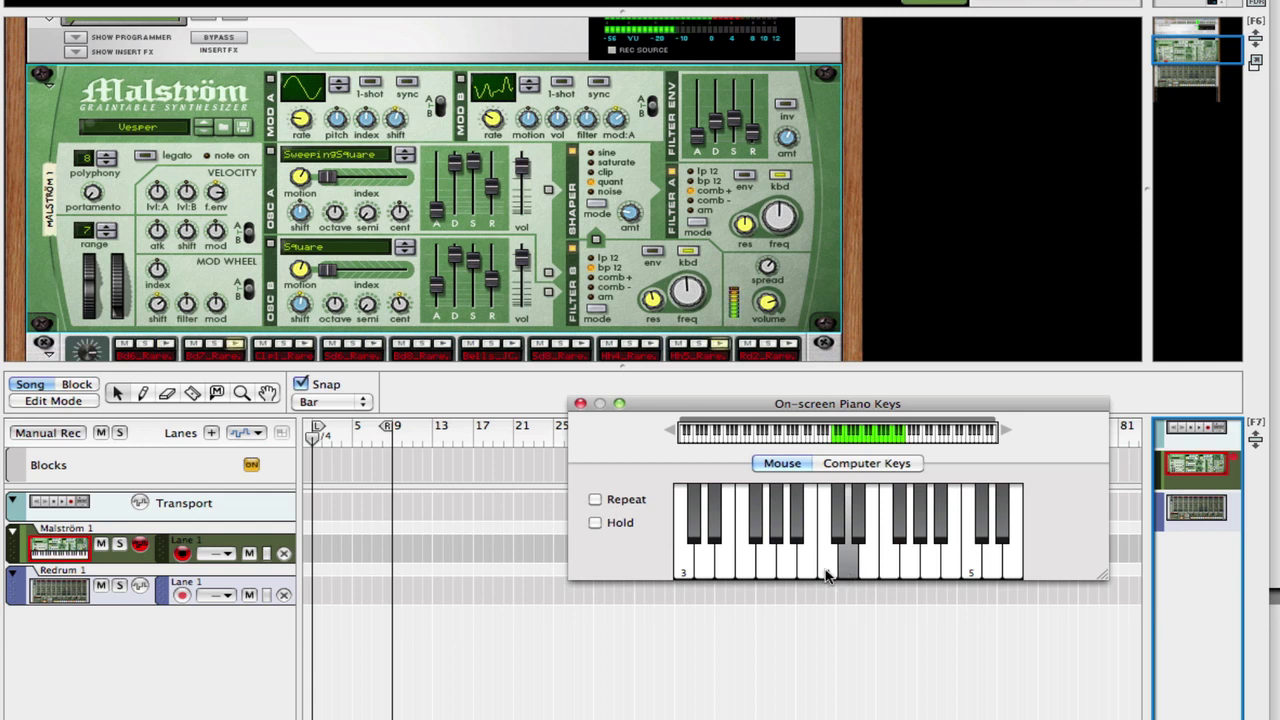
left_click(806, 575)
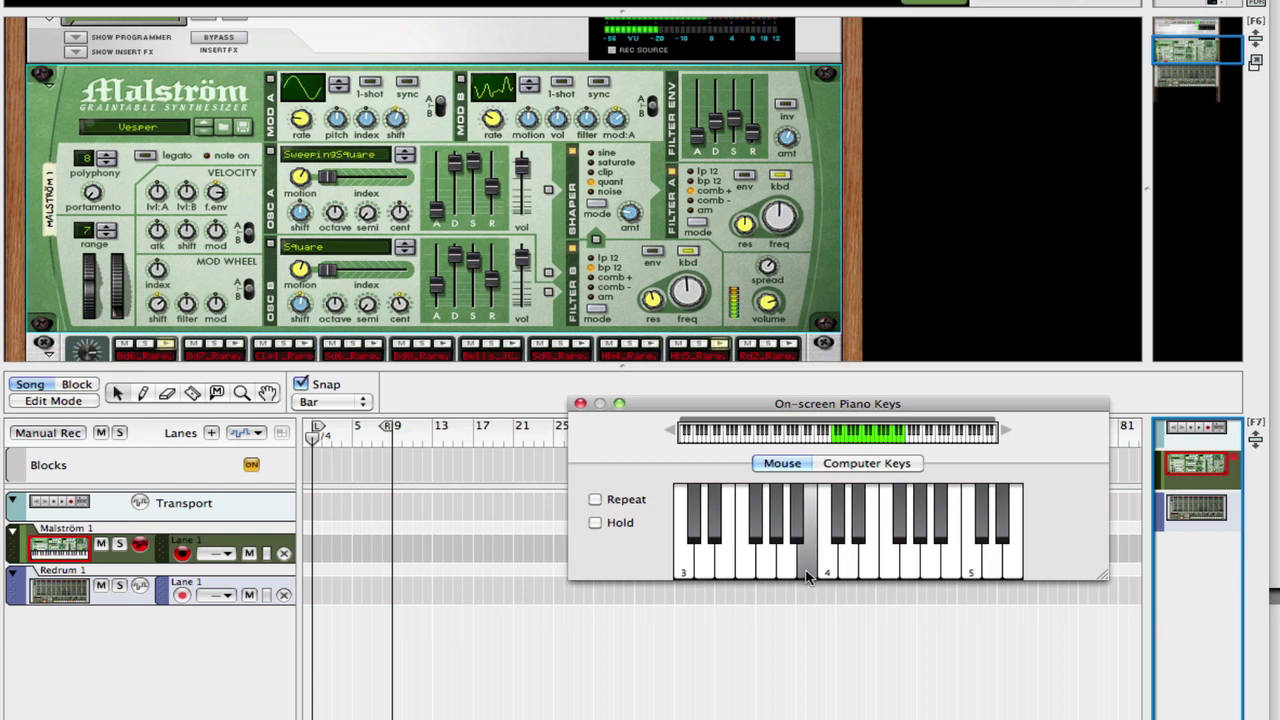
left_click(726, 572)
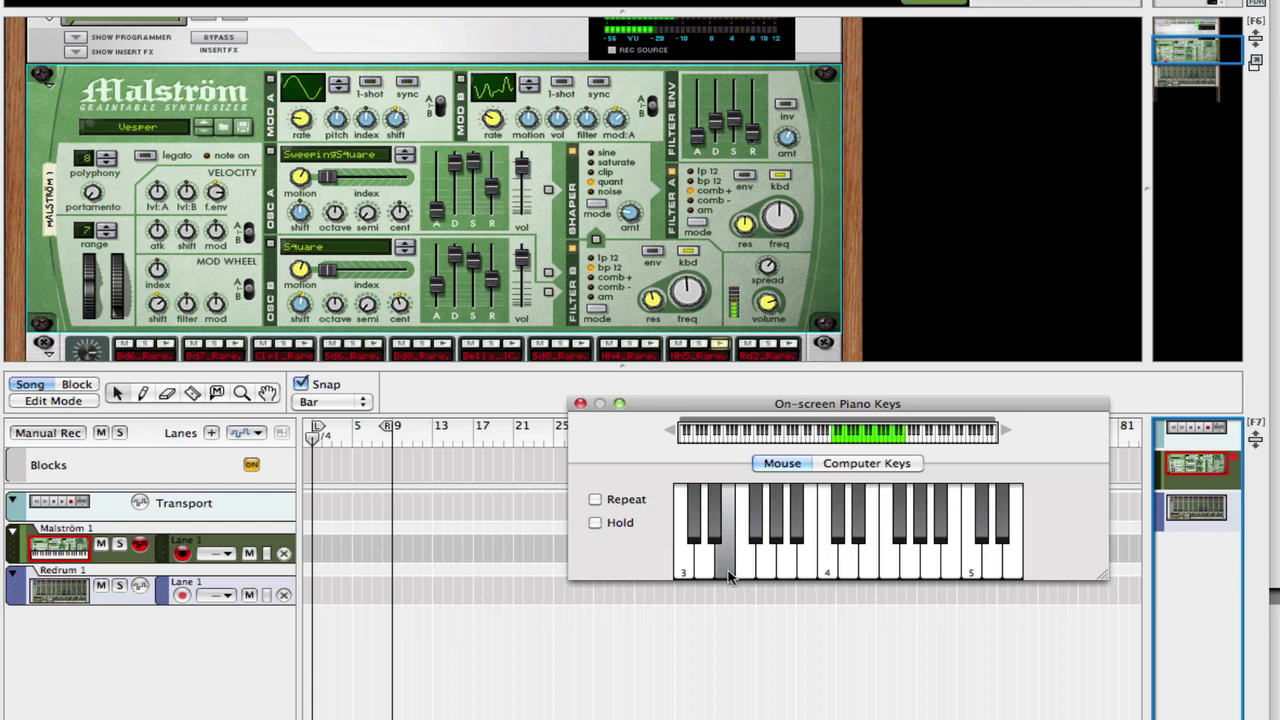
left_click(745, 215)
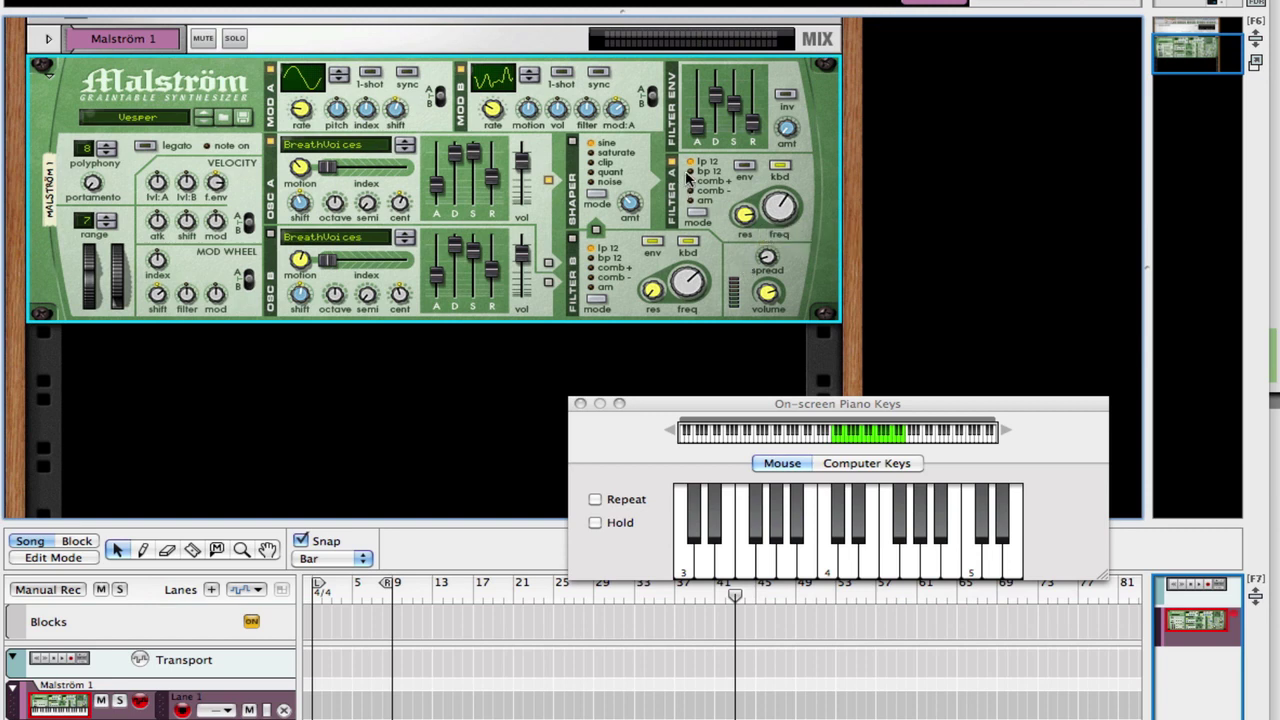
Play a handful of notes on the on-screen piano to hear the patch
left_click(786, 563)
left_click(808, 563)
left_click(910, 563)
left_click(972, 563)
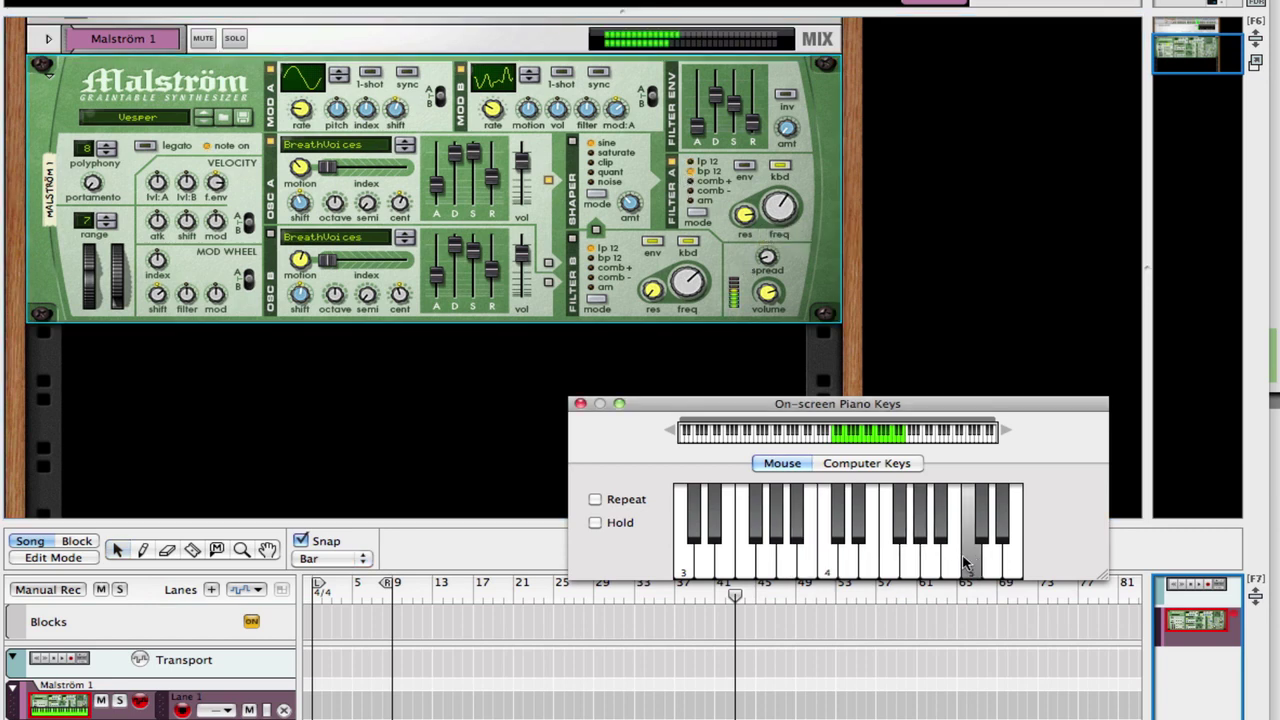
left_click(865, 563)
left_click(765, 558)
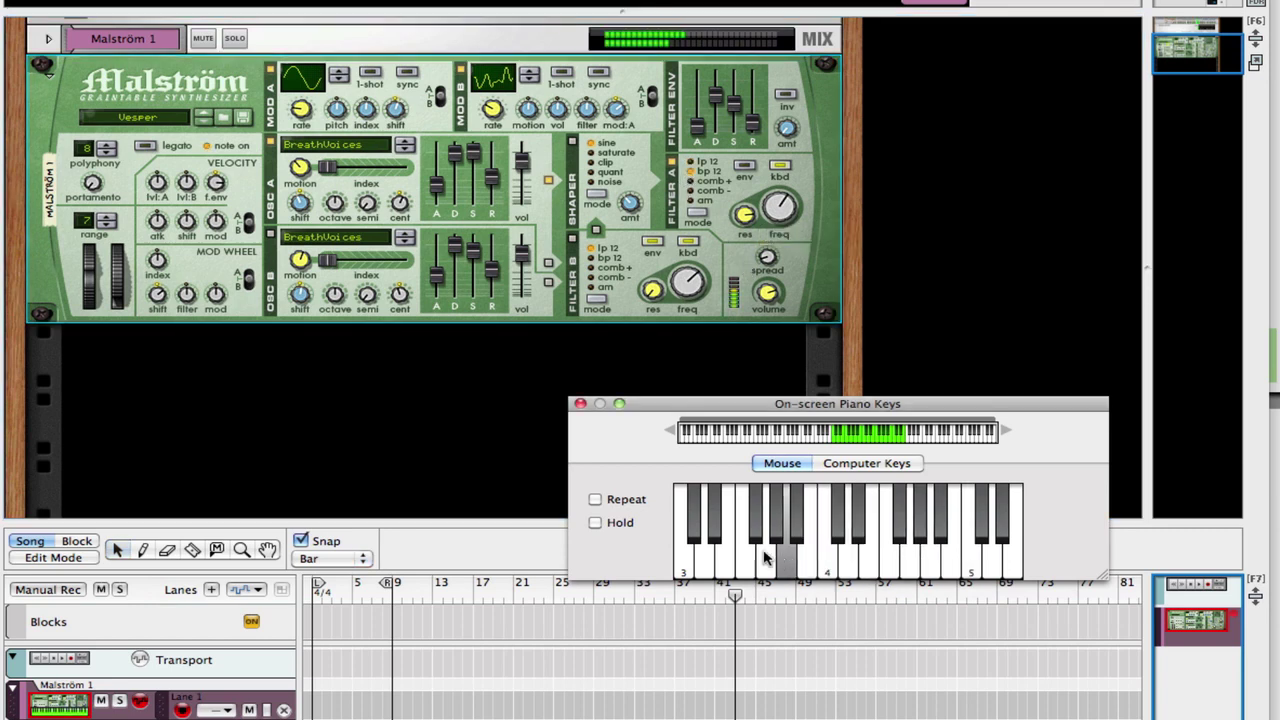
Put Filter A in comb mode, shorten filter envelope decay, raise sustain, and nudge cutoff up
left_click(688, 185)
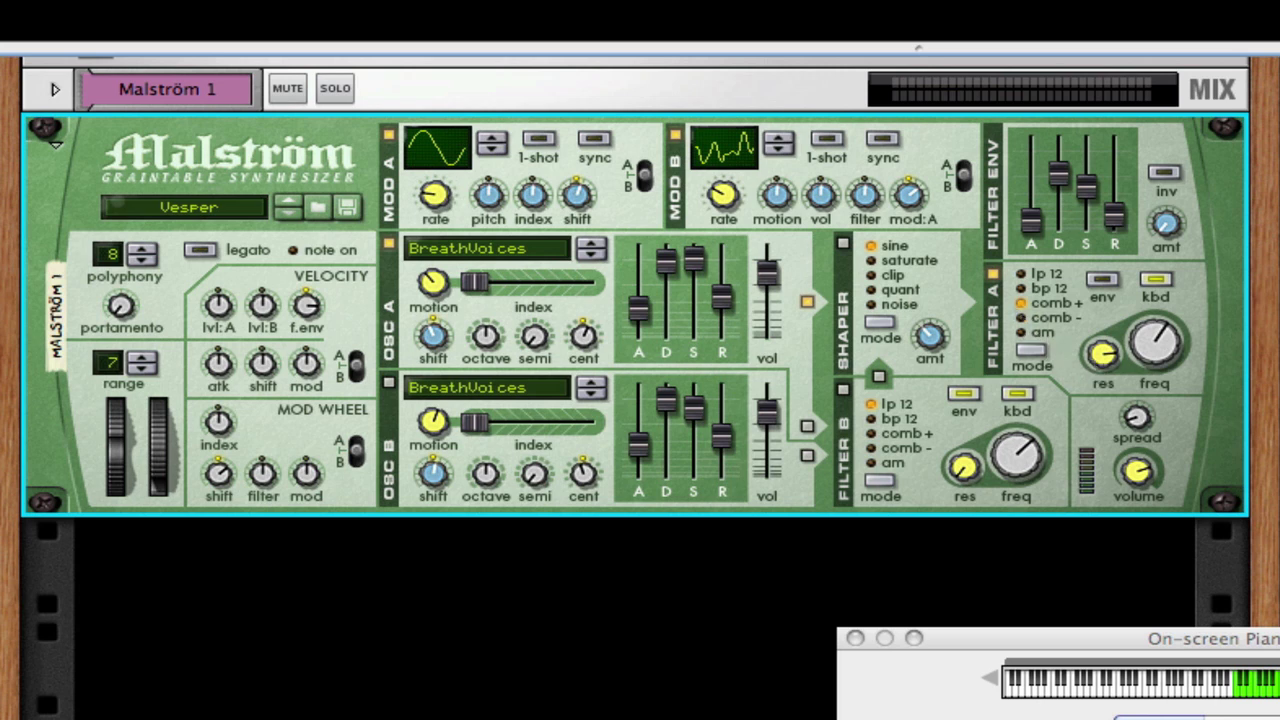
left_click(1066, 183)
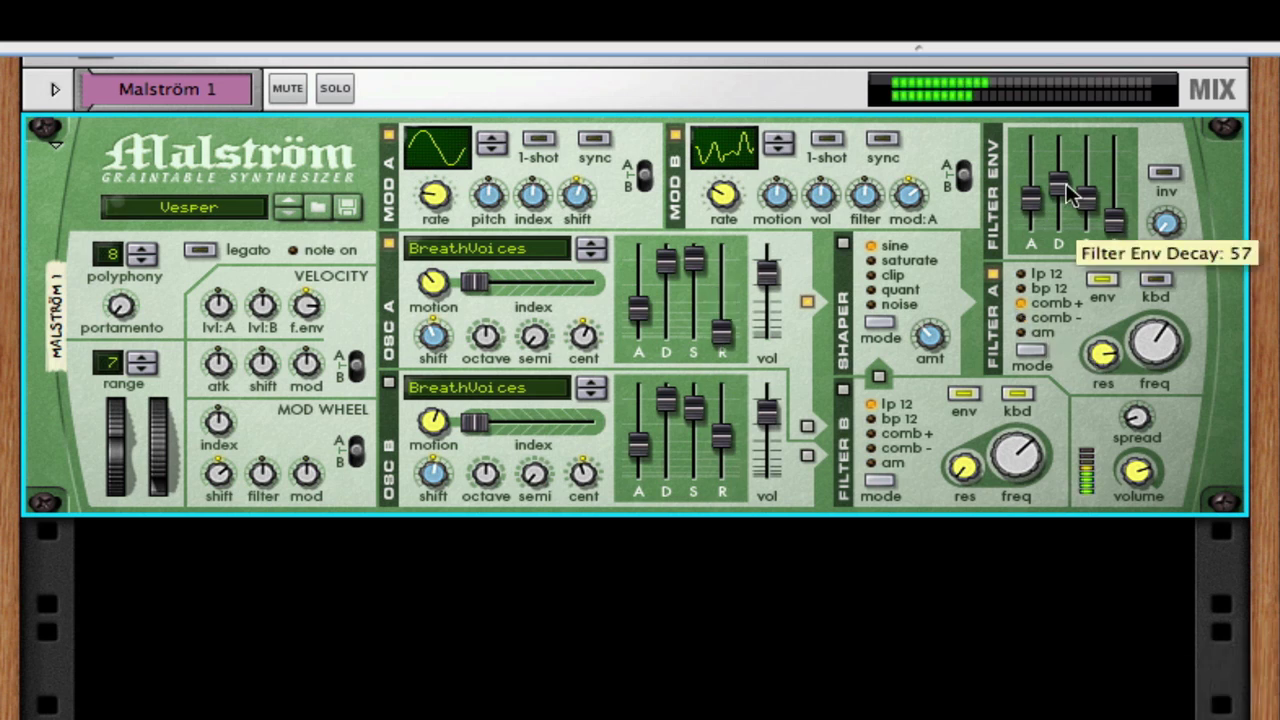
left_click_drag(1058, 184, 1087, 207)
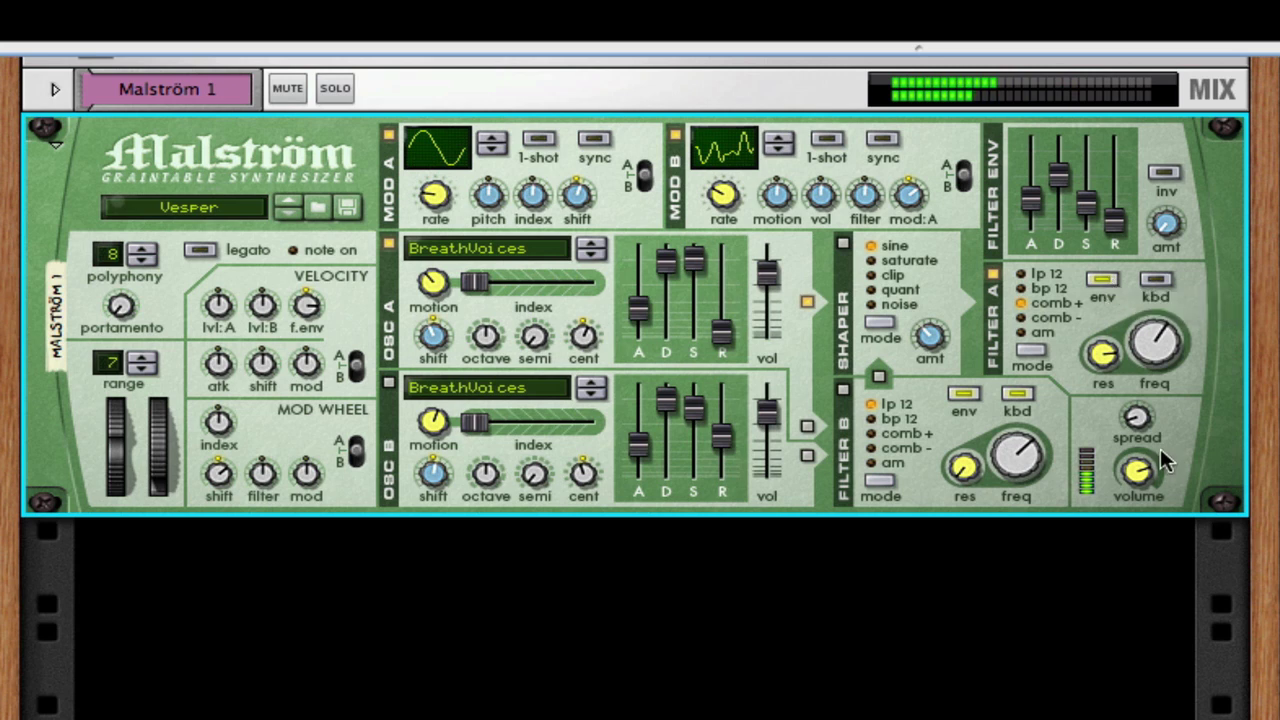
left_click_drag(1155, 307, 1176, 356)
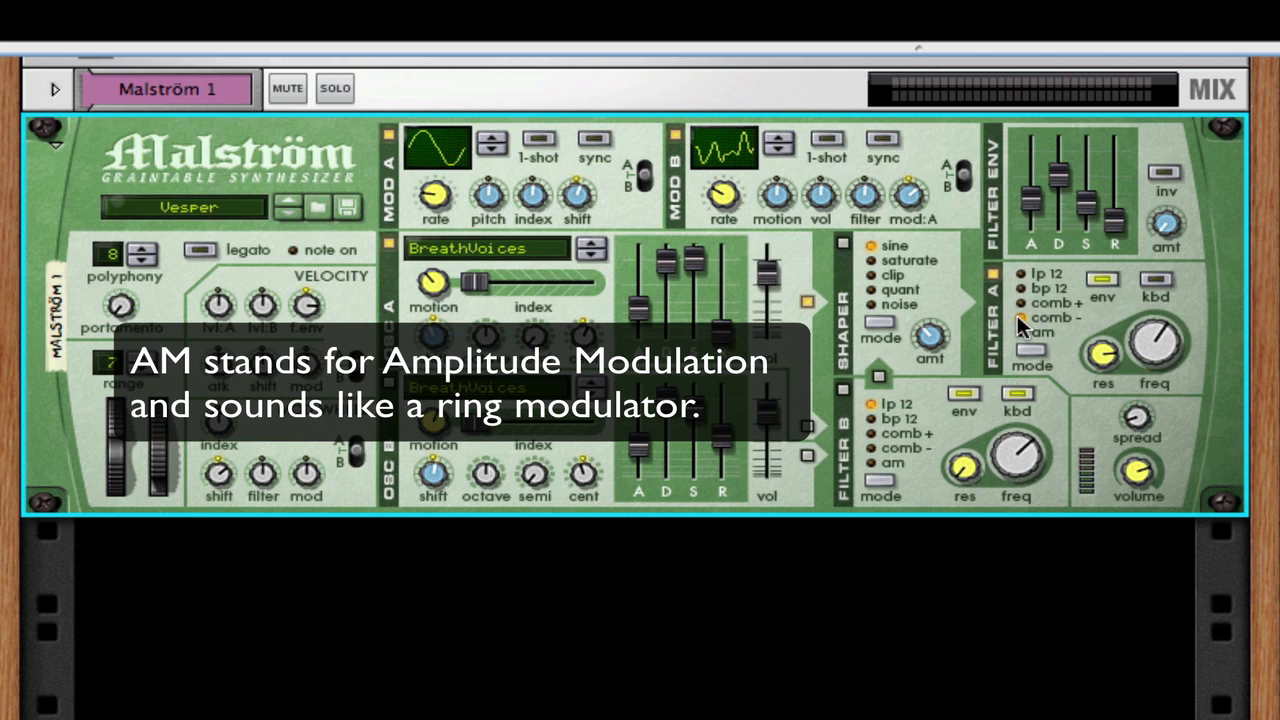
Set Filter A to AM with adjusted resonance, envelope enabled, lower cutoff, and show the piano (F7)
left_click(1019, 333)
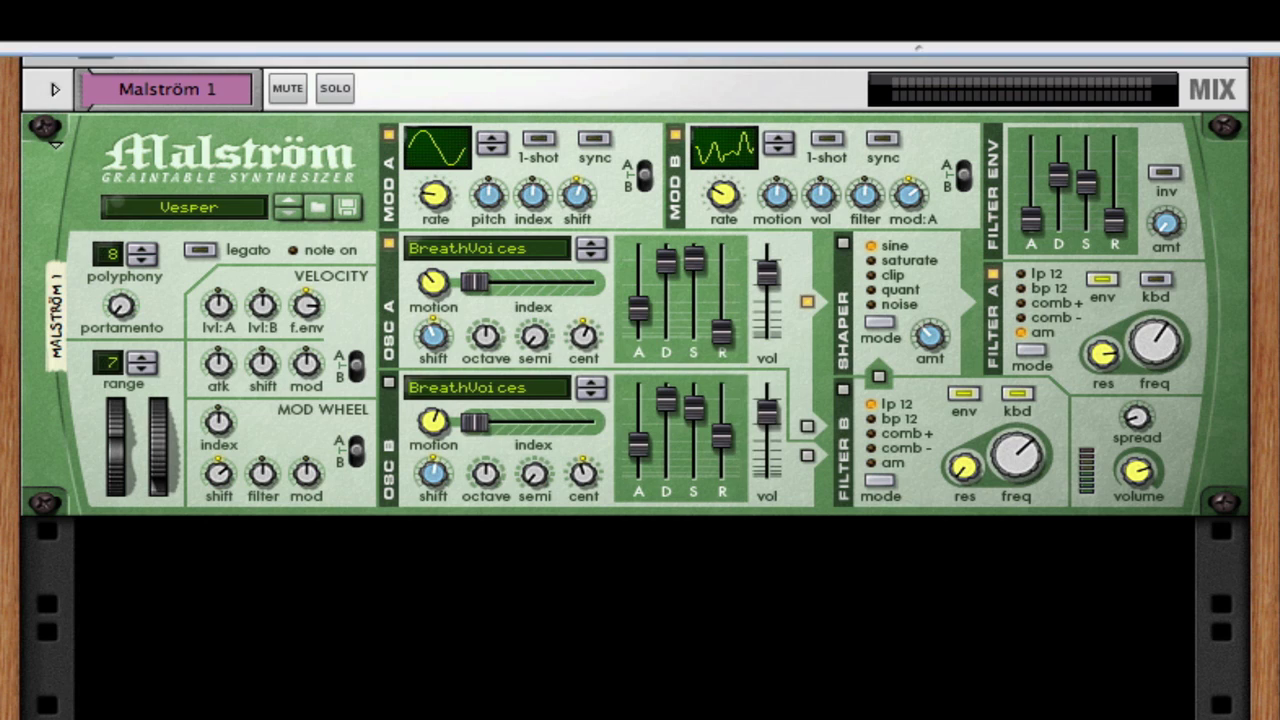
left_click(1100, 364)
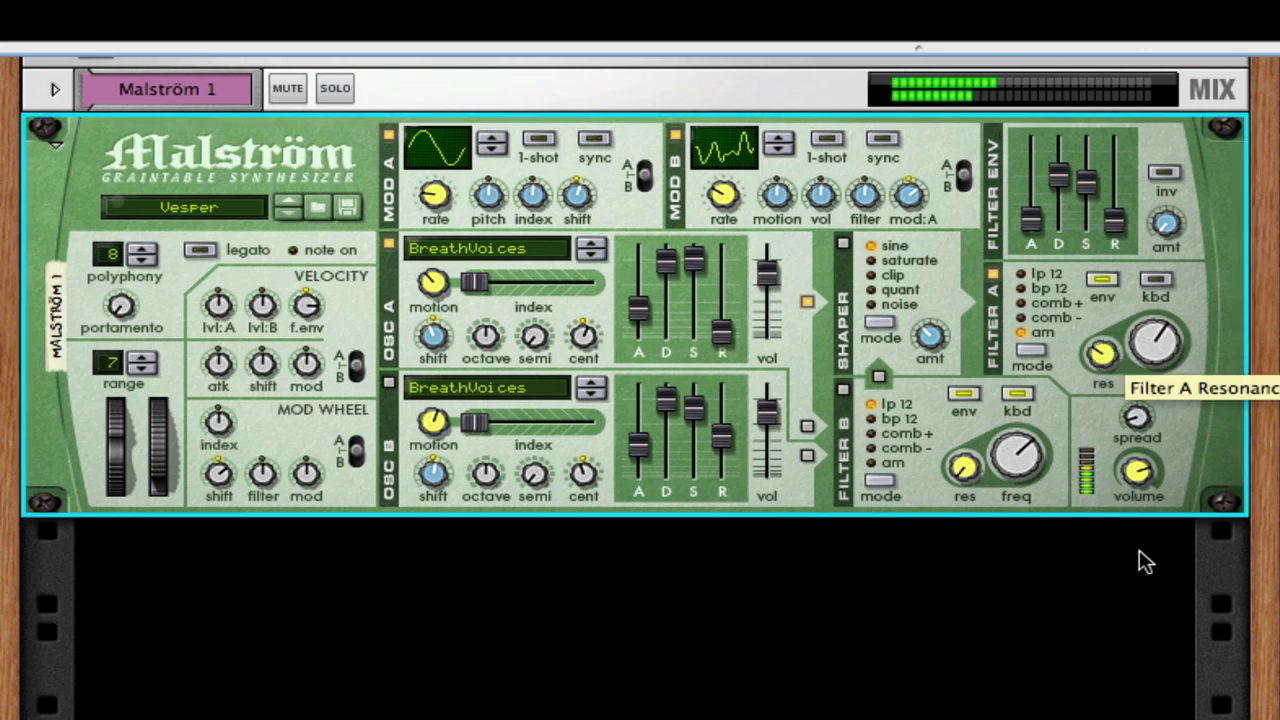
left_click_drag(1103, 366, 1097, 280)
left_click(1099, 280)
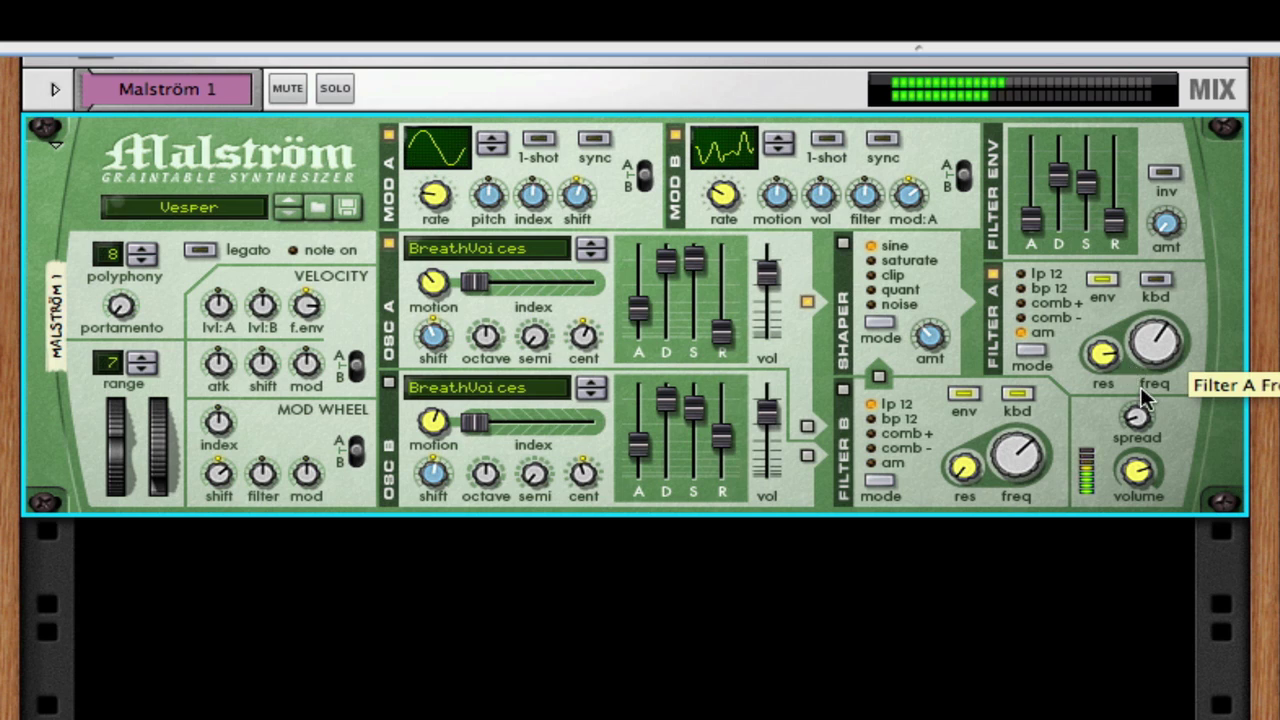
left_click_drag(1140, 348, 419, 73)
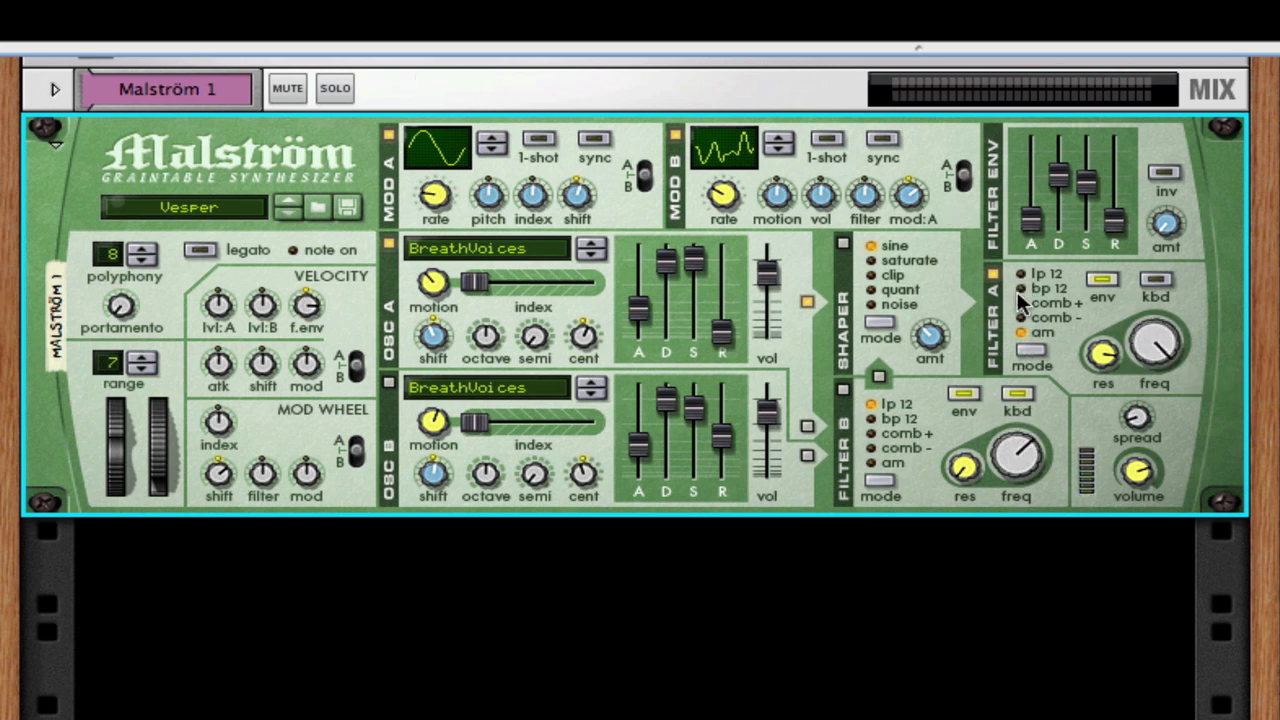
key("F7")
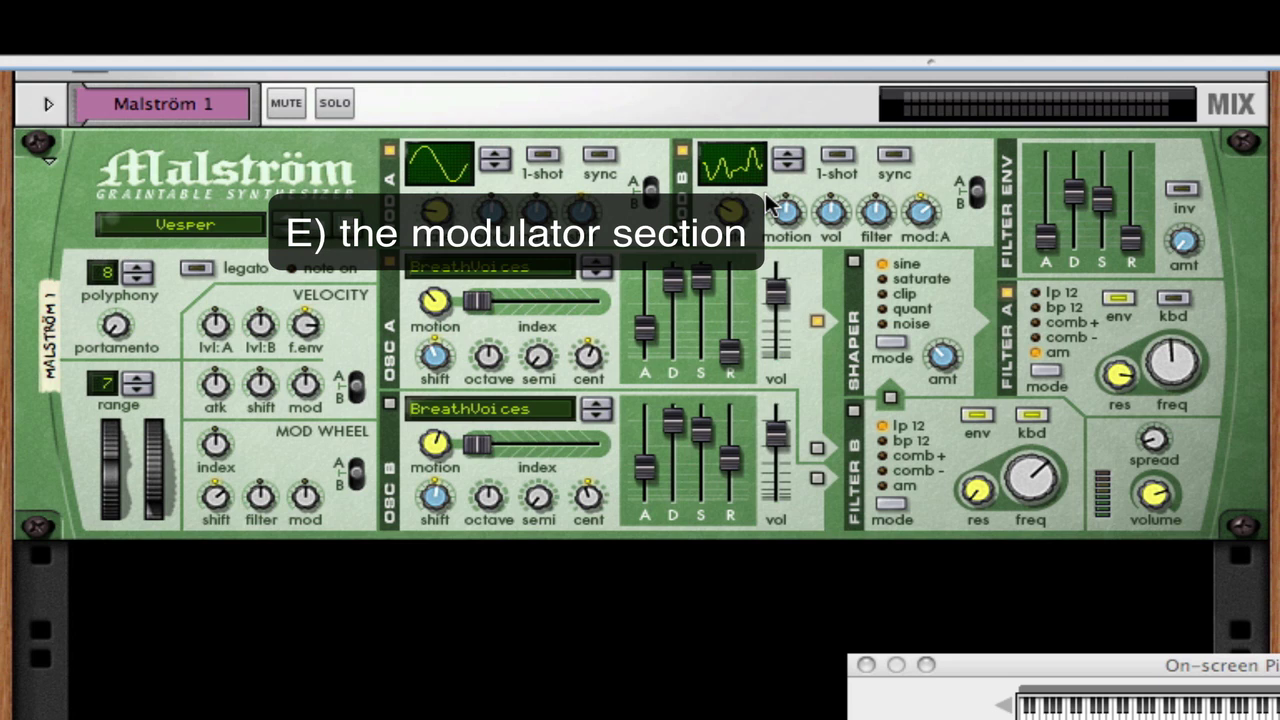
Switch Modulator B off and flip Modulator A's A/B oscillator target
left_click(683, 152)
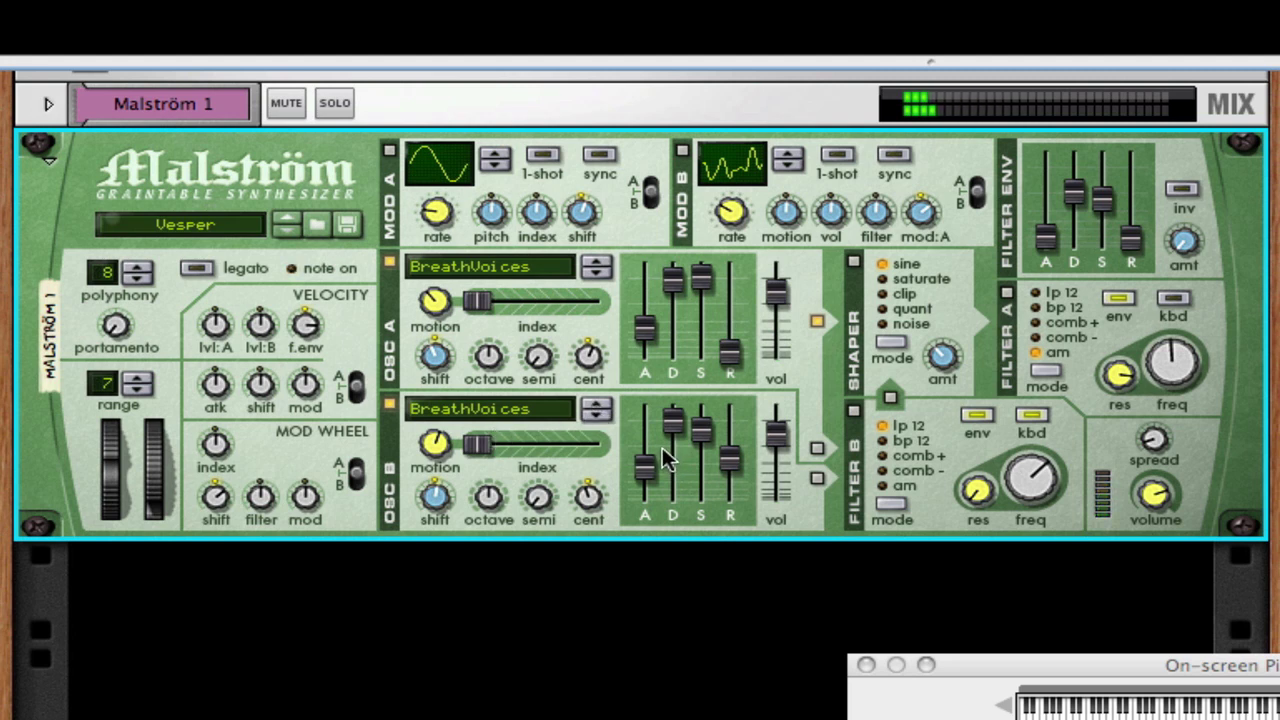
left_click(651, 196)
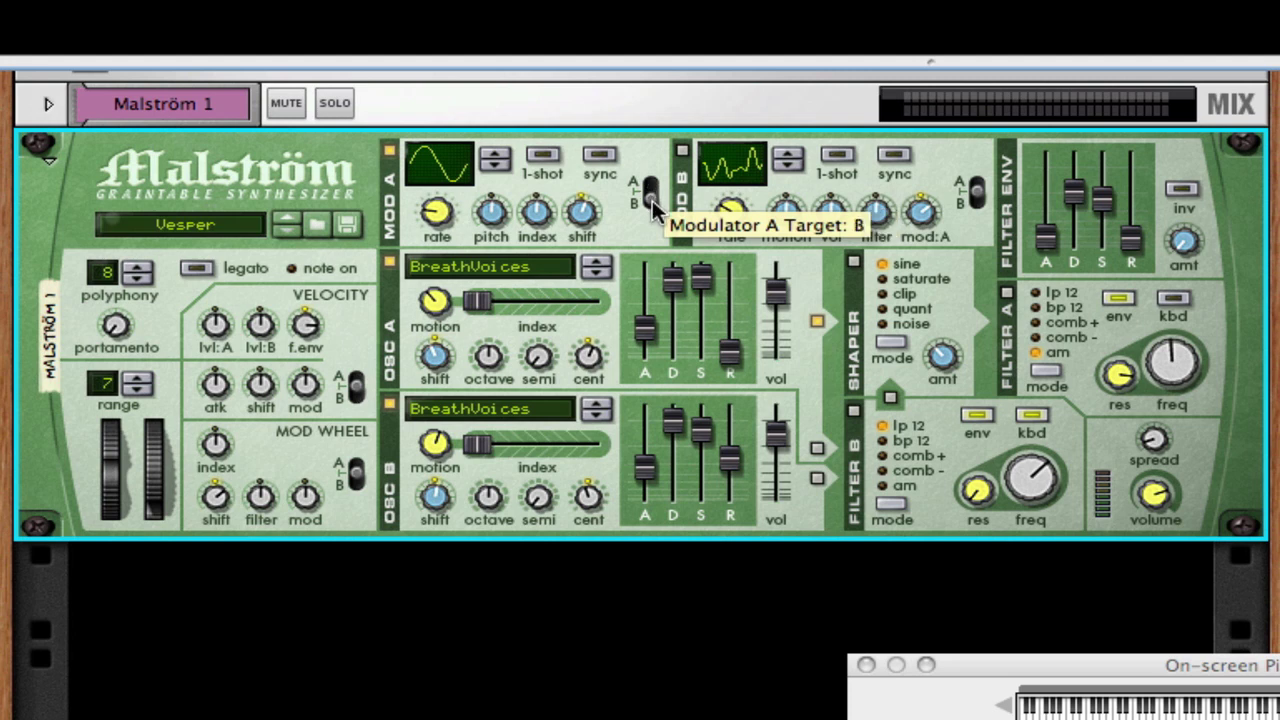
mouse_move(652, 194)
left_mouse_down()
mouse_move(652, 170)
mouse_move(652, 191)
left_mouse_up()
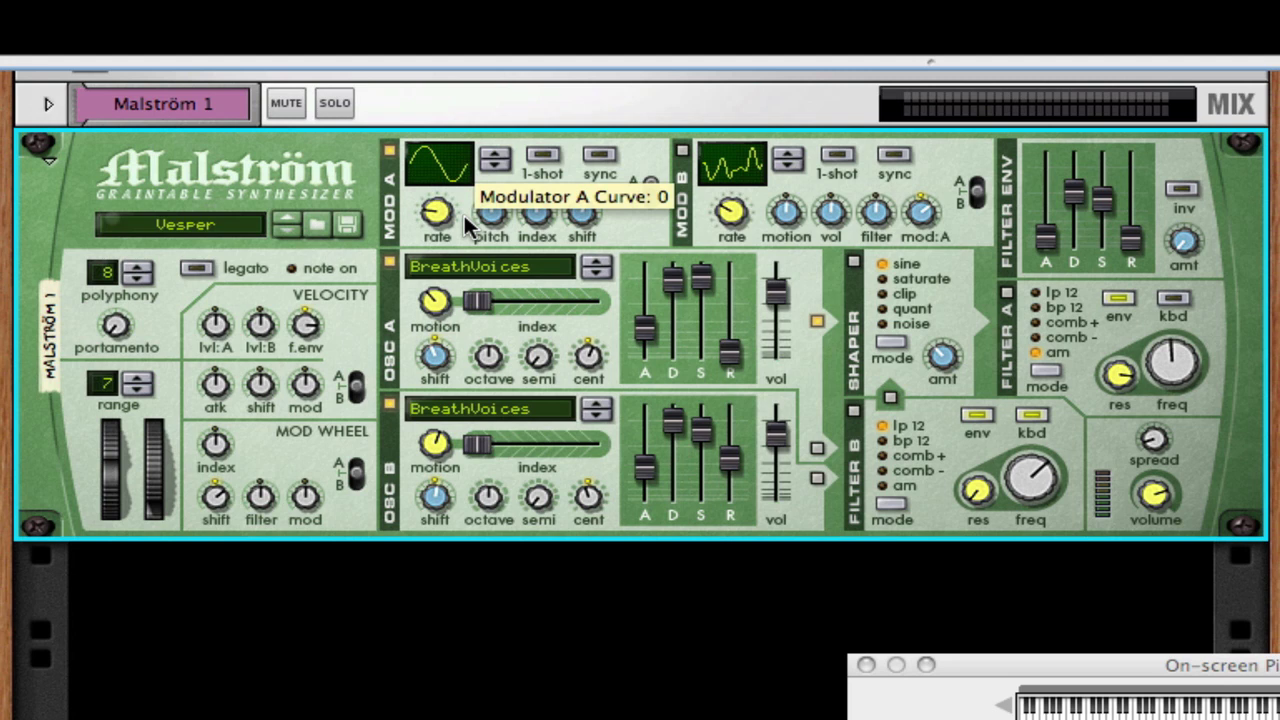
Give Modulator A a jagged curve, turn its tempo sync off, and raise its rate to 63
left_click_drag(462, 165, 443, 0)
left_click(599, 154)
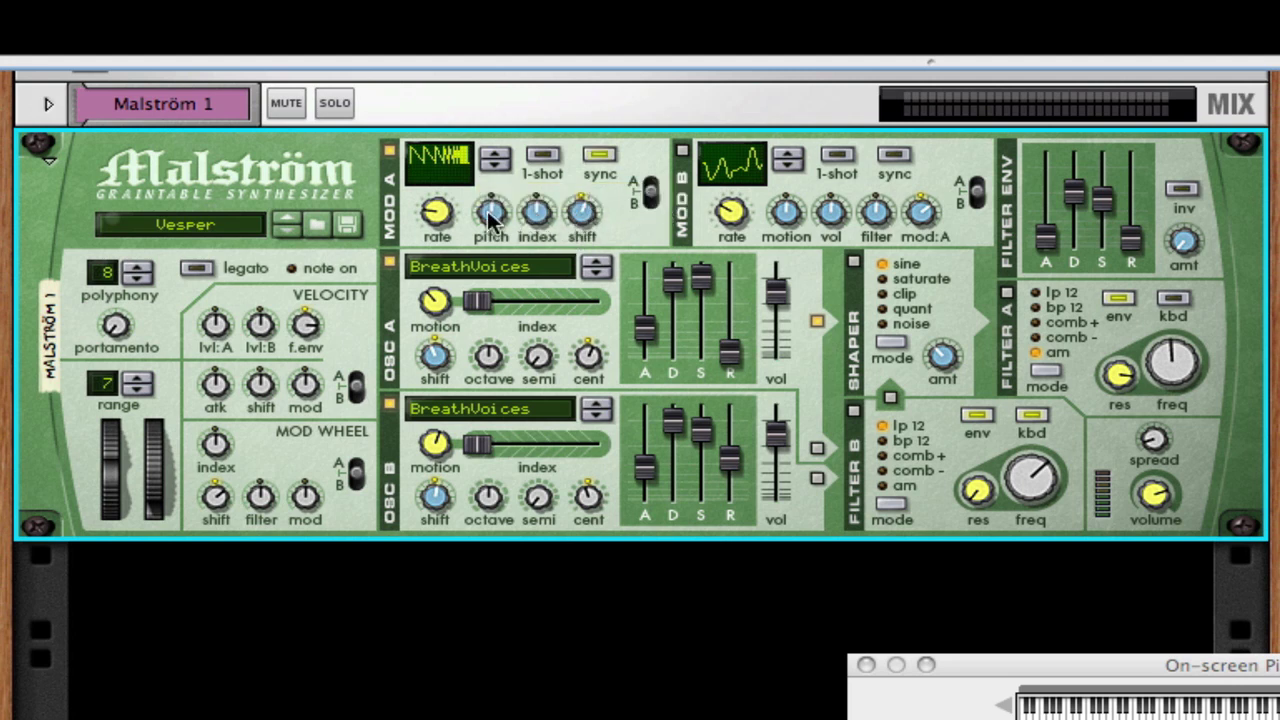
left_click(603, 156)
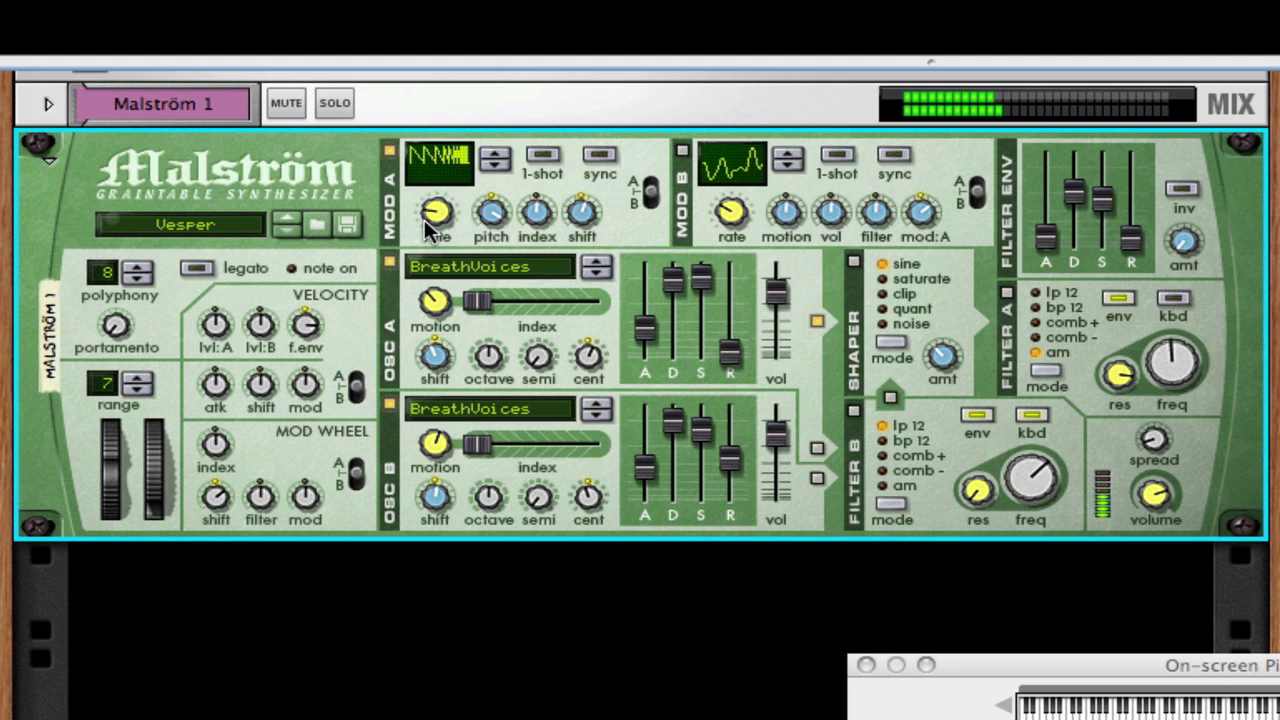
left_click_drag(436, 212, 430, 207)
Toggle Modulator A's 1-shot on and off, then sync it to the song tempo
left_click(541, 156)
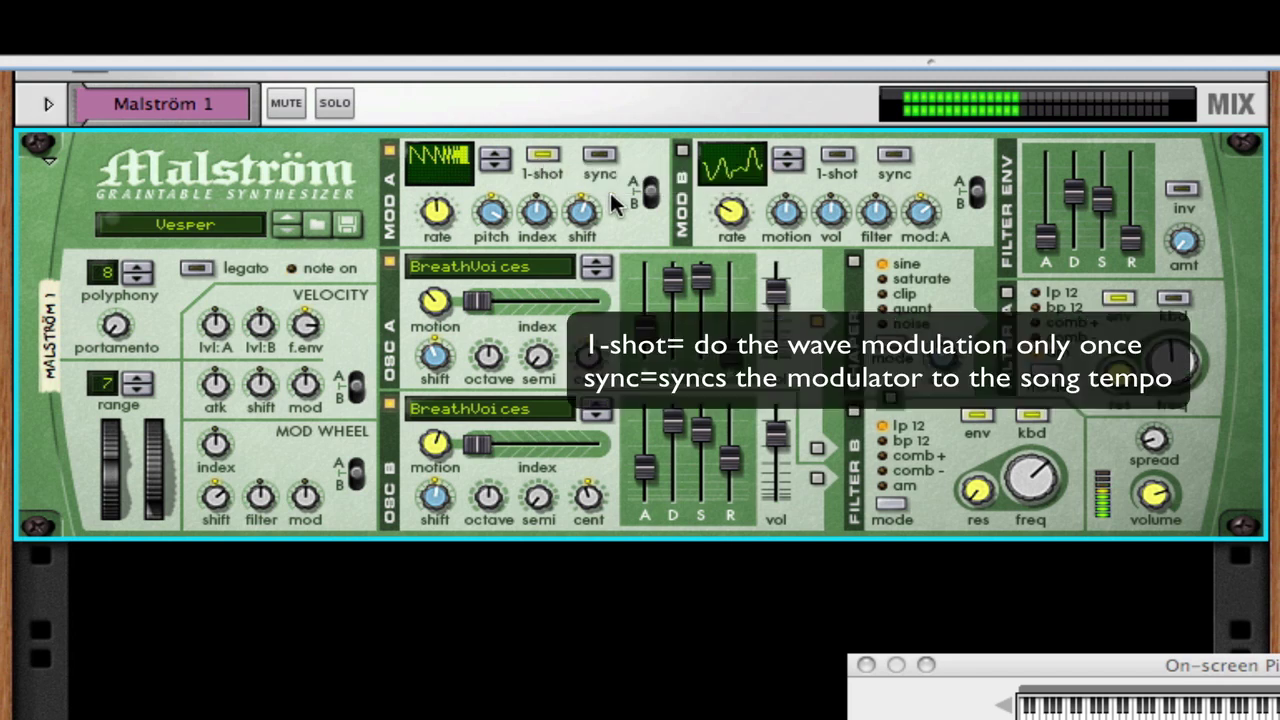
left_click(543, 156)
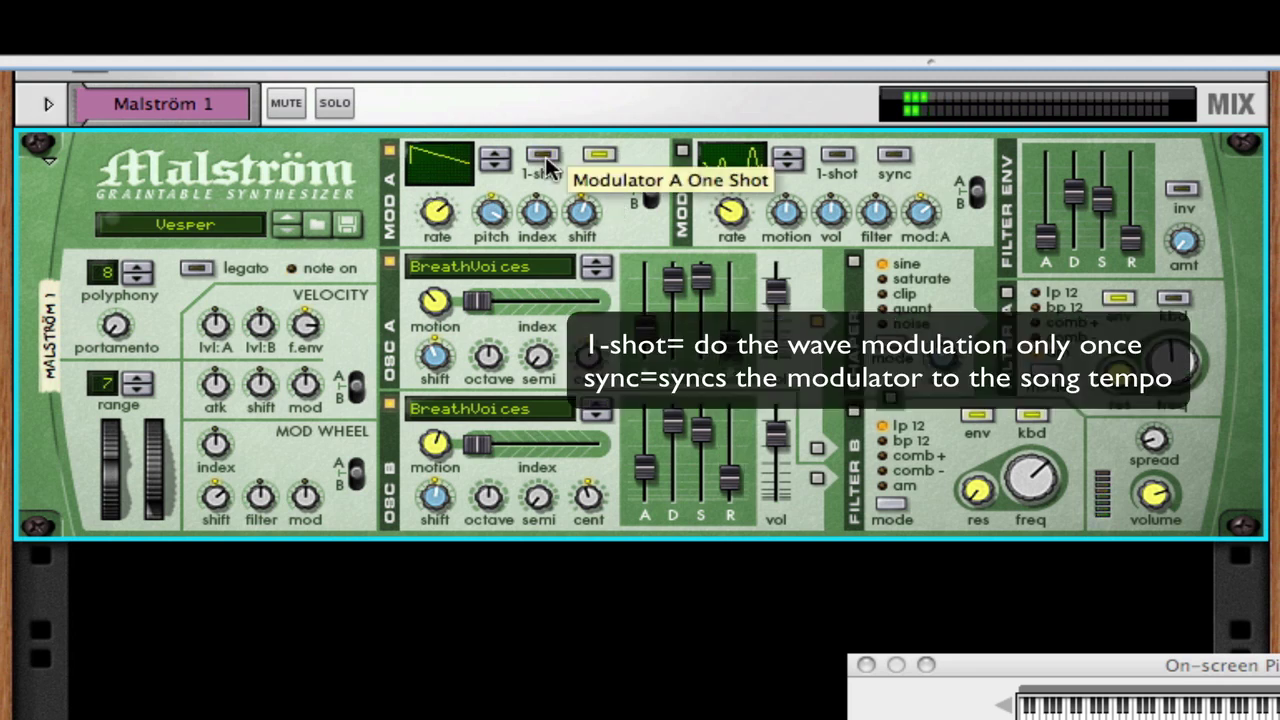
left_click(602, 156)
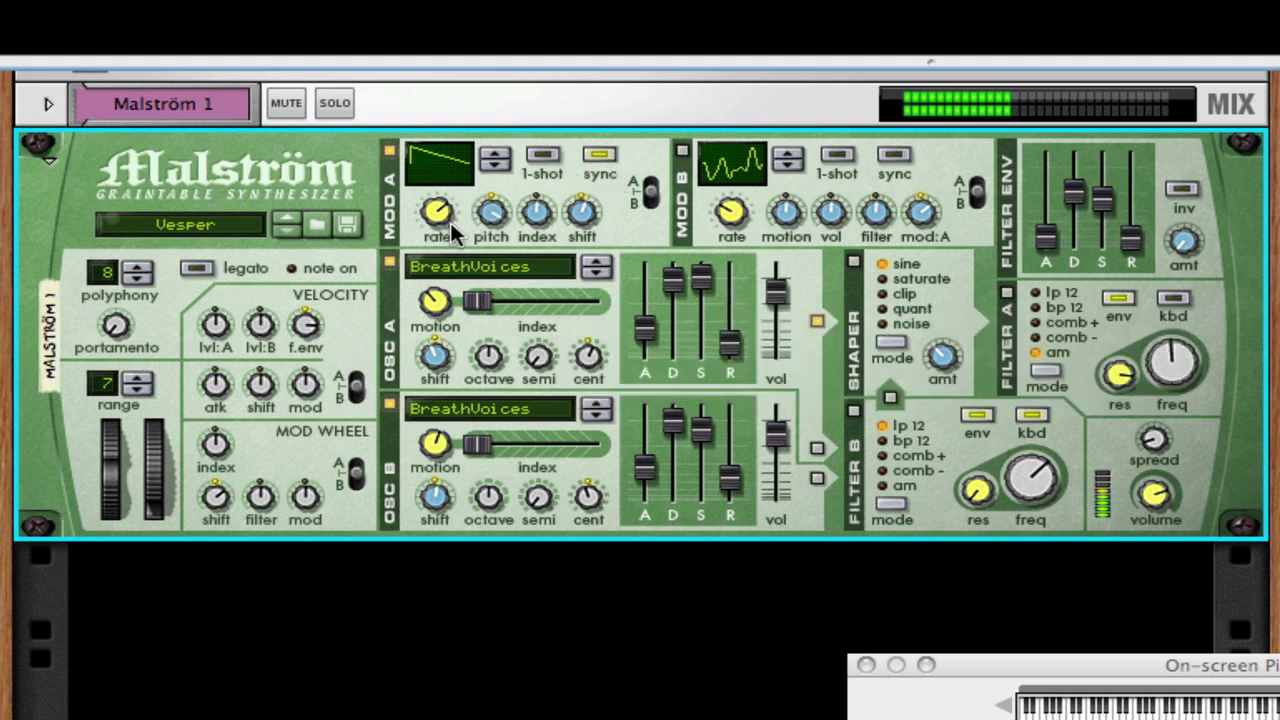
Set Modulator A's index to 31, pitch to 14, and shift to 9
left_click_drag(540, 218, 534, 150)
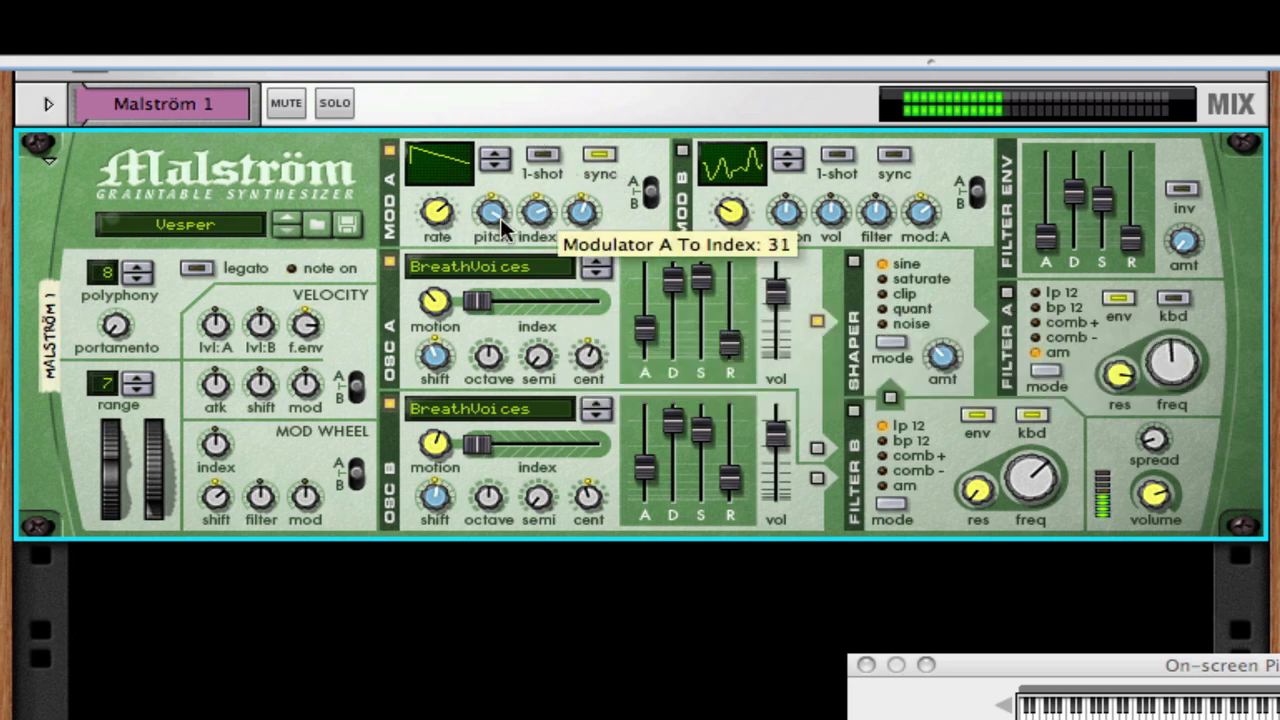
left_click_drag(491, 212, 494, 376)
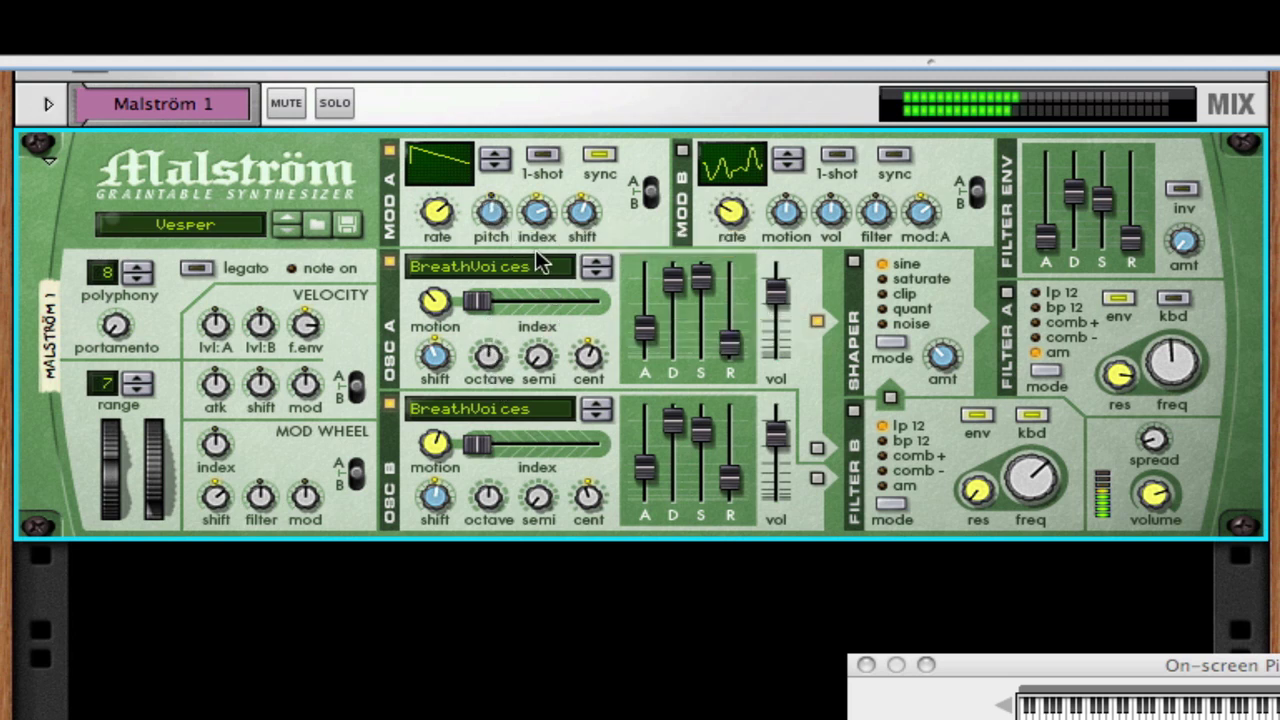
left_click_drag(566, 217, 580, 120)
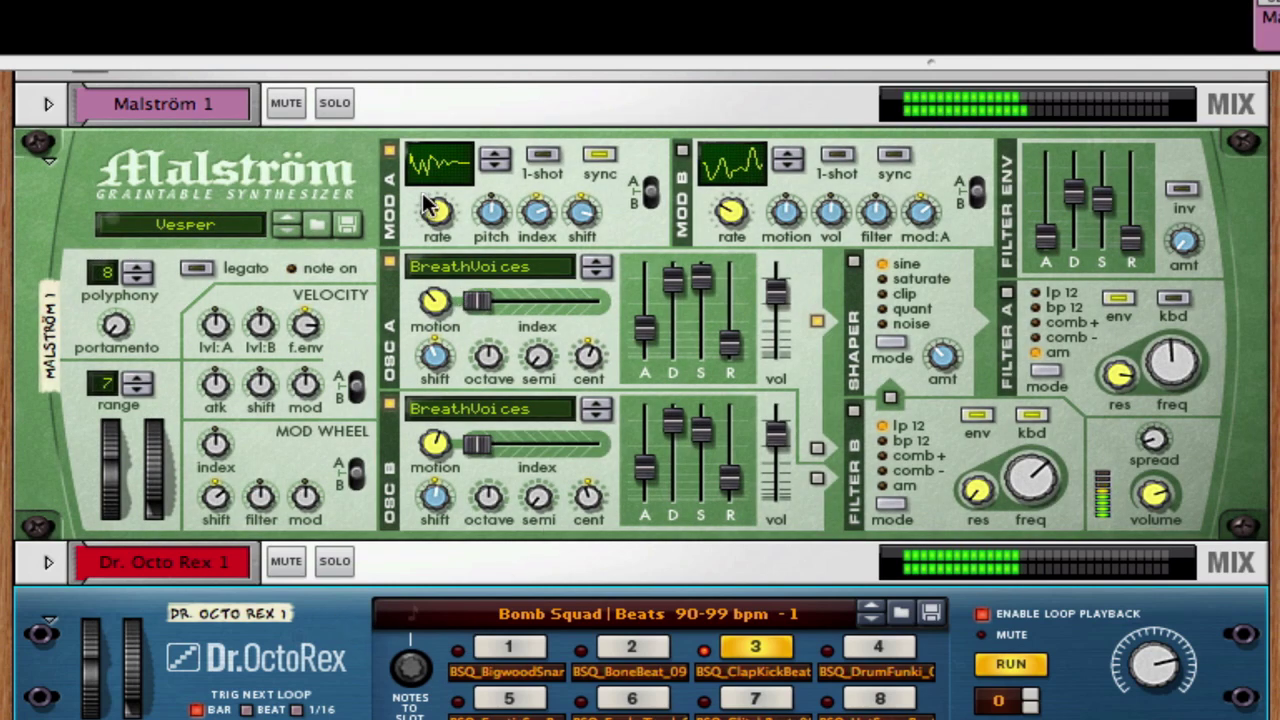
Step Modulator A's curve display to curve 20, a staircase-like descending shape
left_click(494, 152)
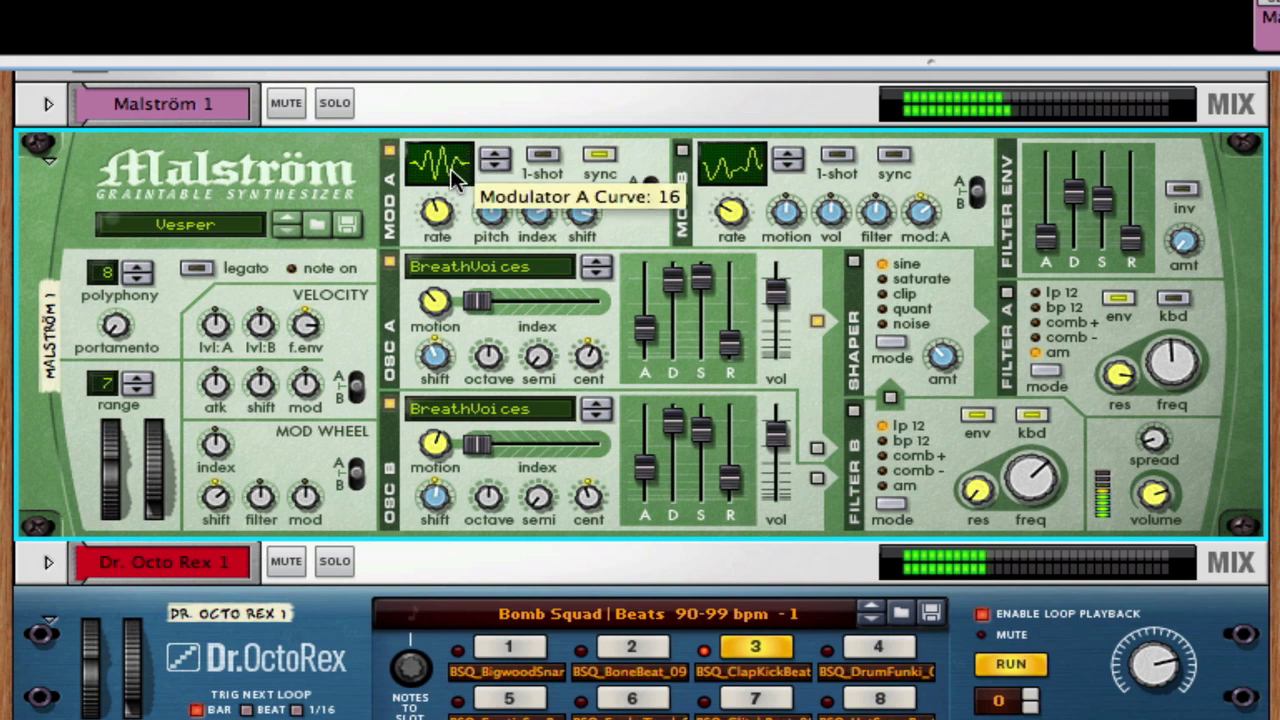
left_click_drag(450, 168, 462, 118)
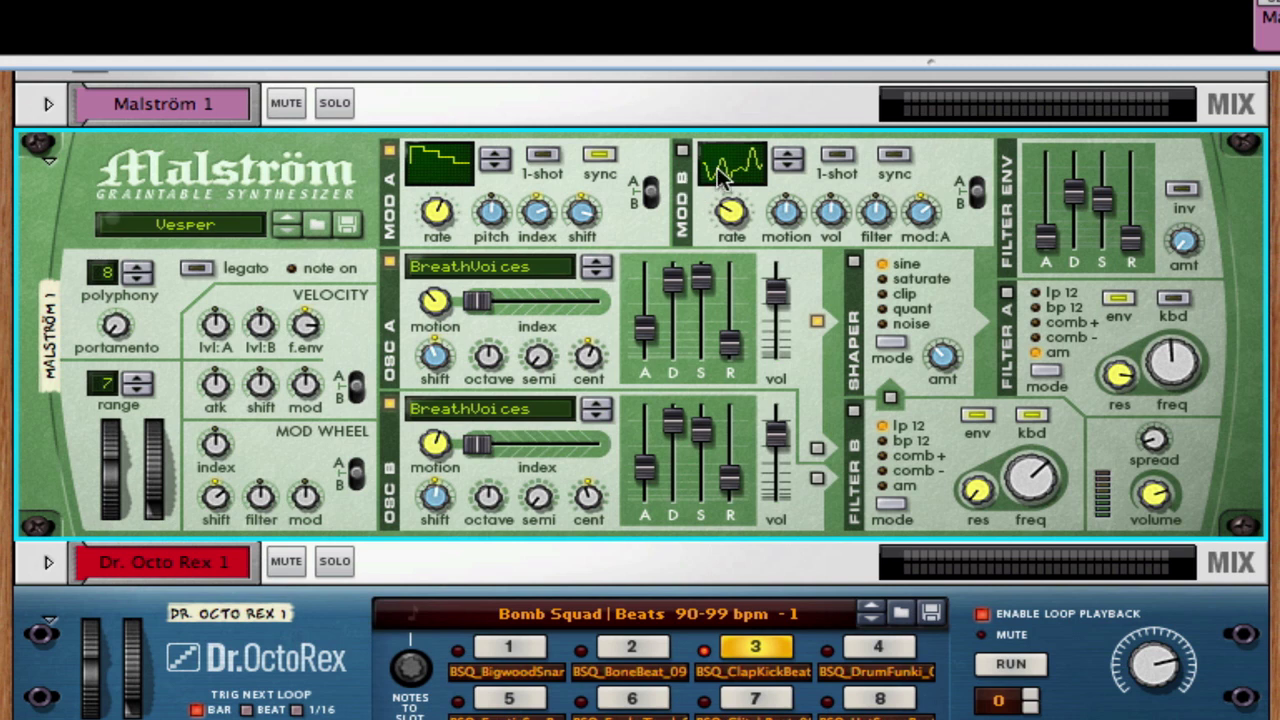
Enable Modulator B, disable Modulator A, give B a square-wave curve and 0 motion
left_click(681, 150)
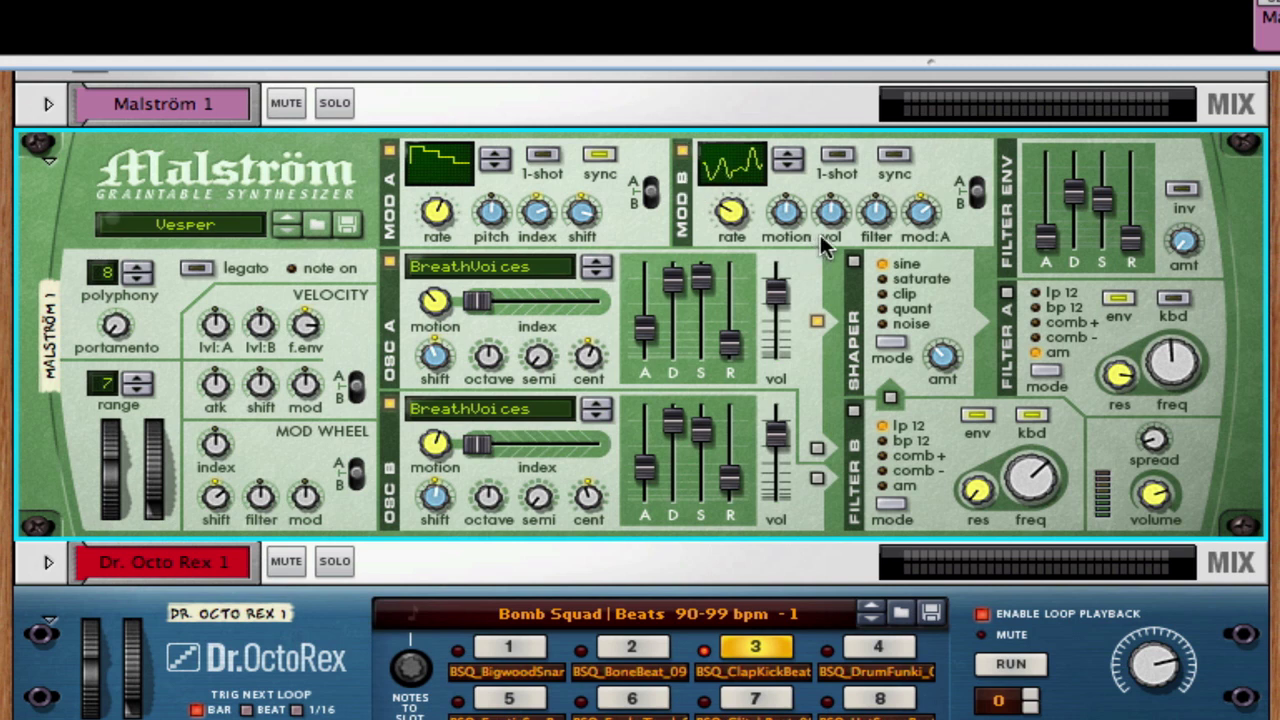
left_click(389, 150)
mouse_move(703, 175)
left_mouse_down()
mouse_move(750, 228)
mouse_move(775, 290)
mouse_move(756, 84)
mouse_move(729, 33)
mouse_move(742, 0)
left_mouse_up()
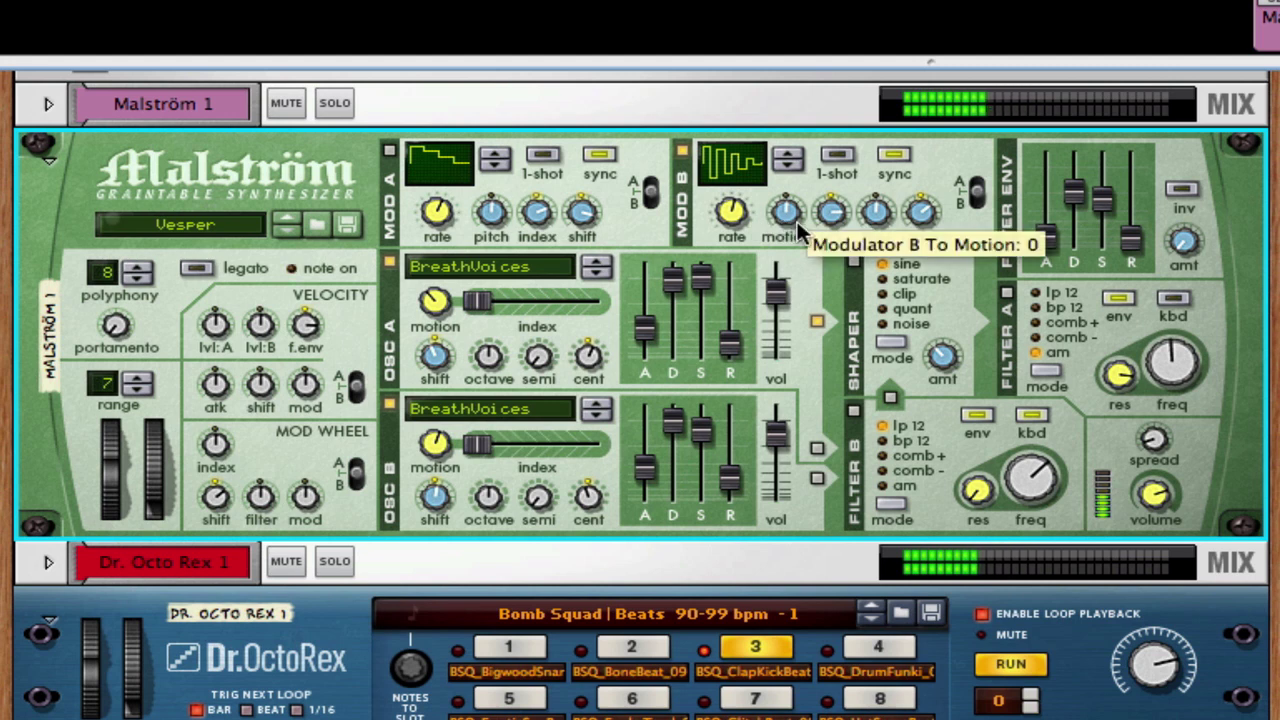
left_click_drag(836, 224, 846, 360)
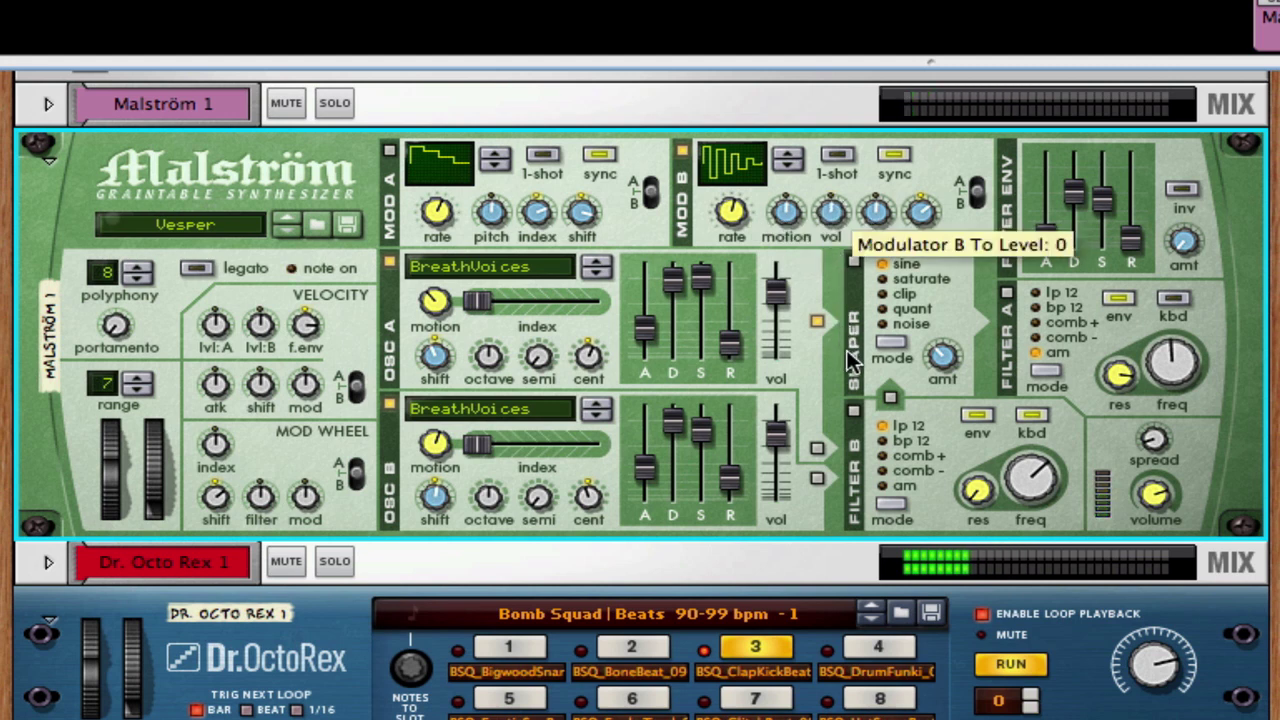
Enable Filter B, set Mod B's filter amount to 34, both filters to AM, Mod B curve 30
left_click(853, 414)
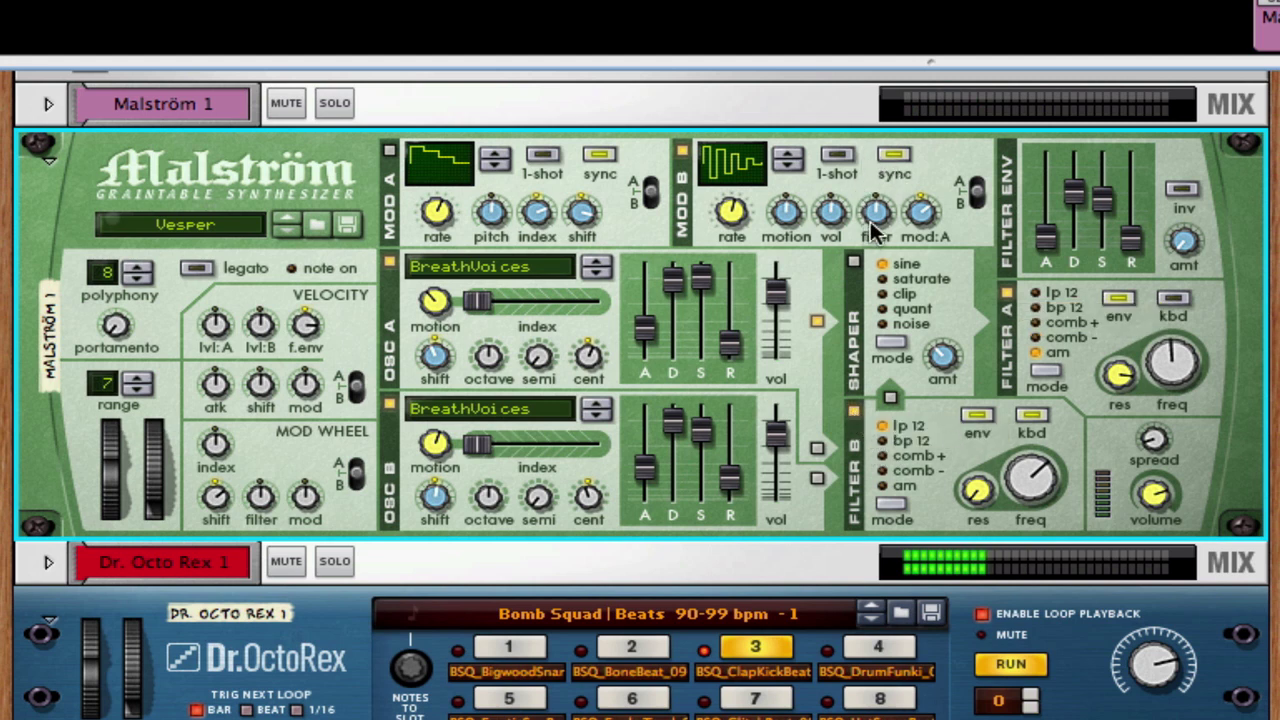
left_click_drag(866, 222, 832, 112)
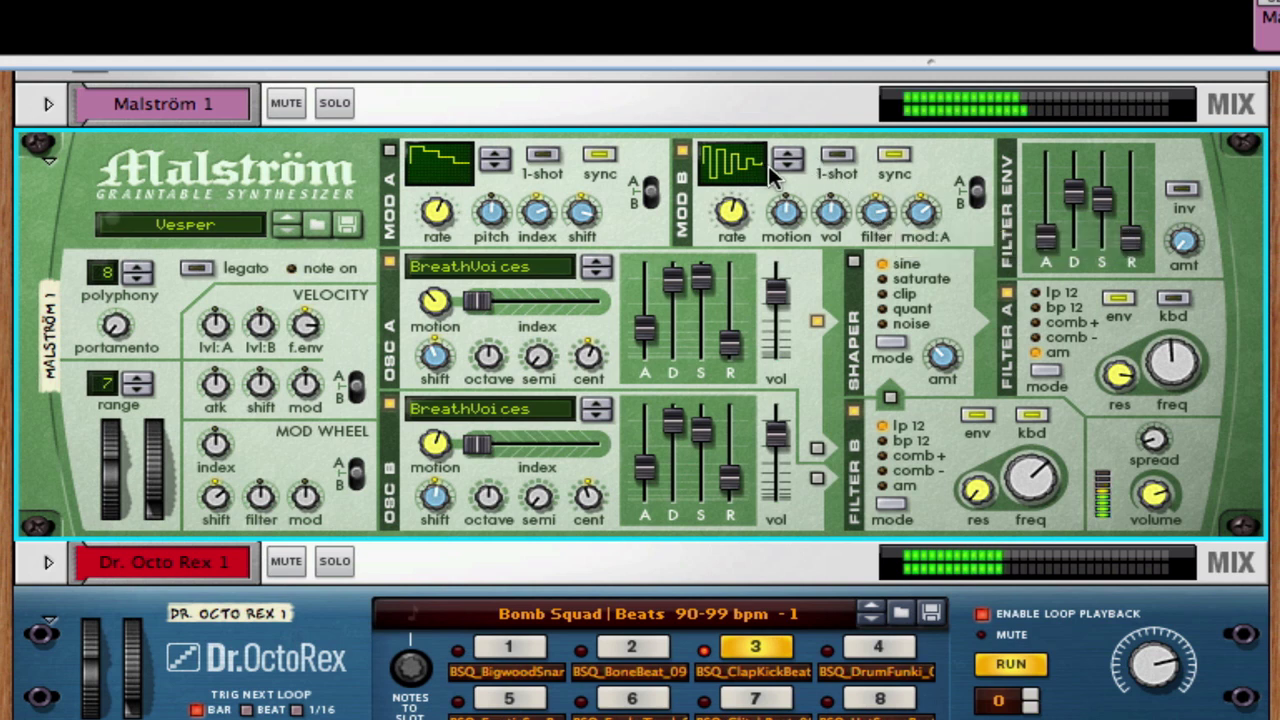
left_click(1033, 322)
left_click(872, 458)
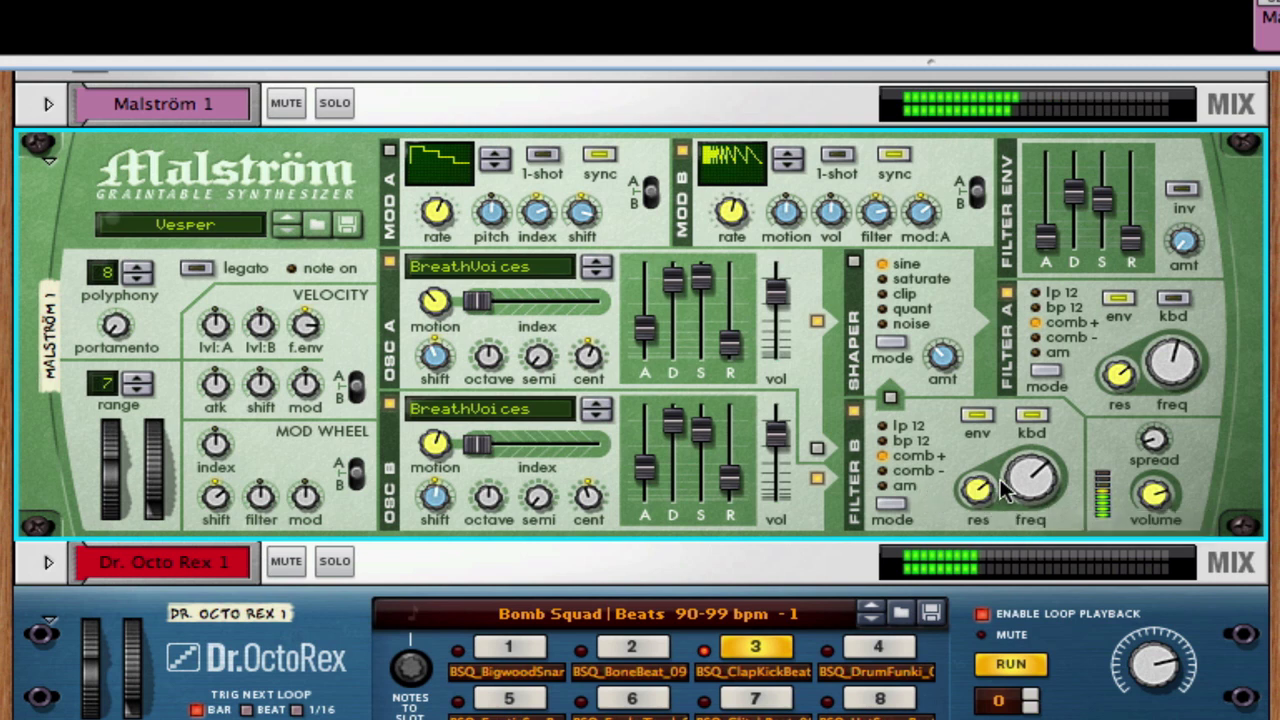
left_click(883, 486)
left_click(1036, 352)
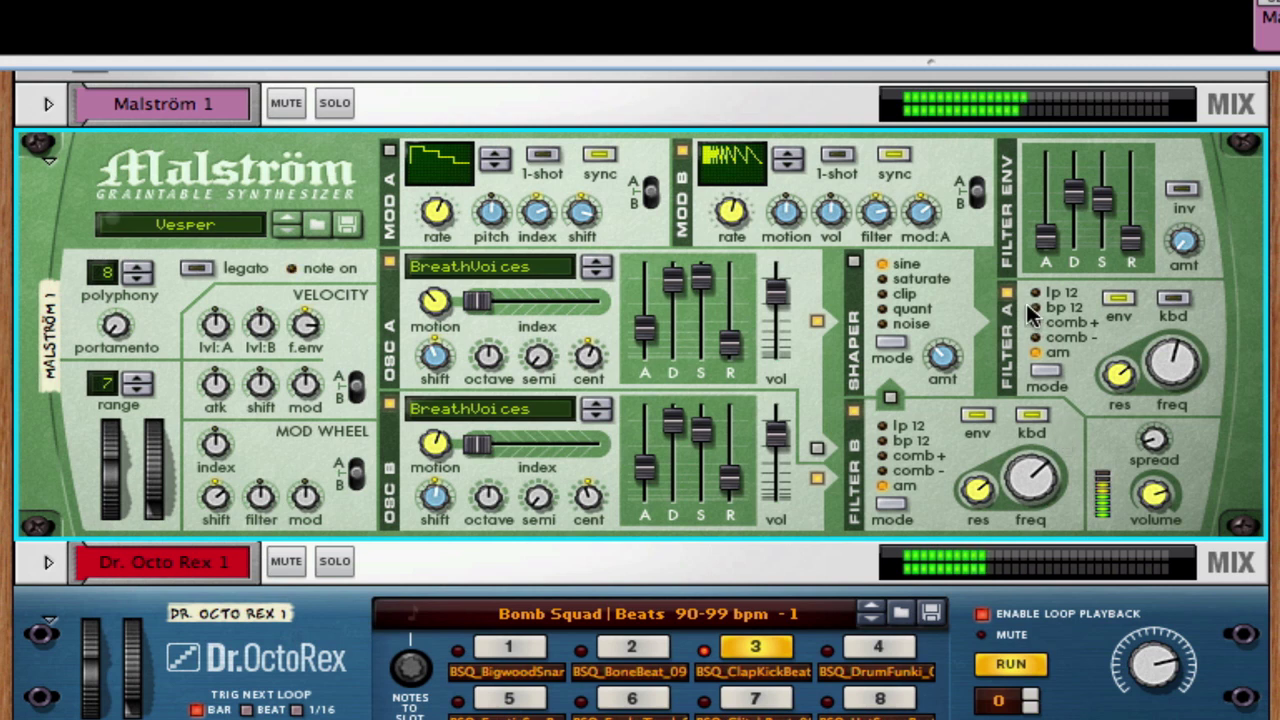
left_click_drag(748, 157, 750, 170)
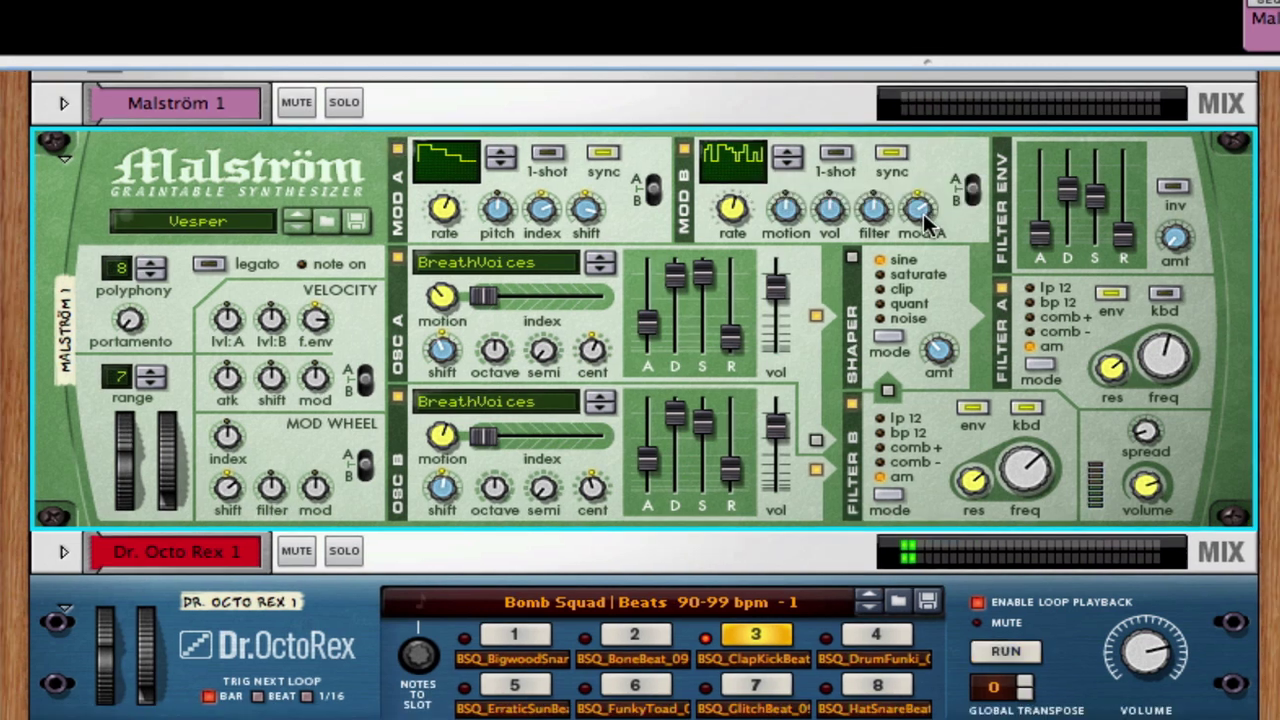
Nudge Modulator B's mod:A amount, give B a smooth wave, and start playback
left_click_drag(922, 208, 922, 205)
left_click_drag(735, 168, 747, 352)
key("space")
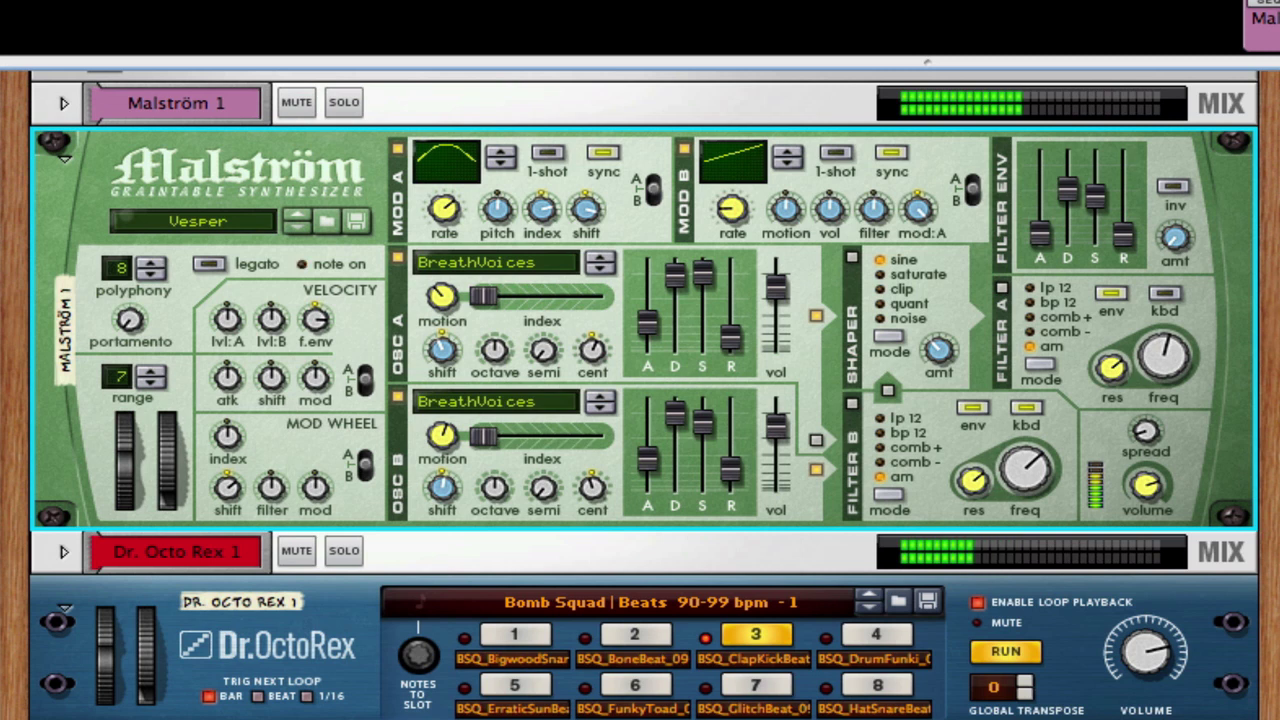
Set Mod B's mod:A to 63, giving B a jagged wave and A a smooth falling curve
left_click(790, 151)
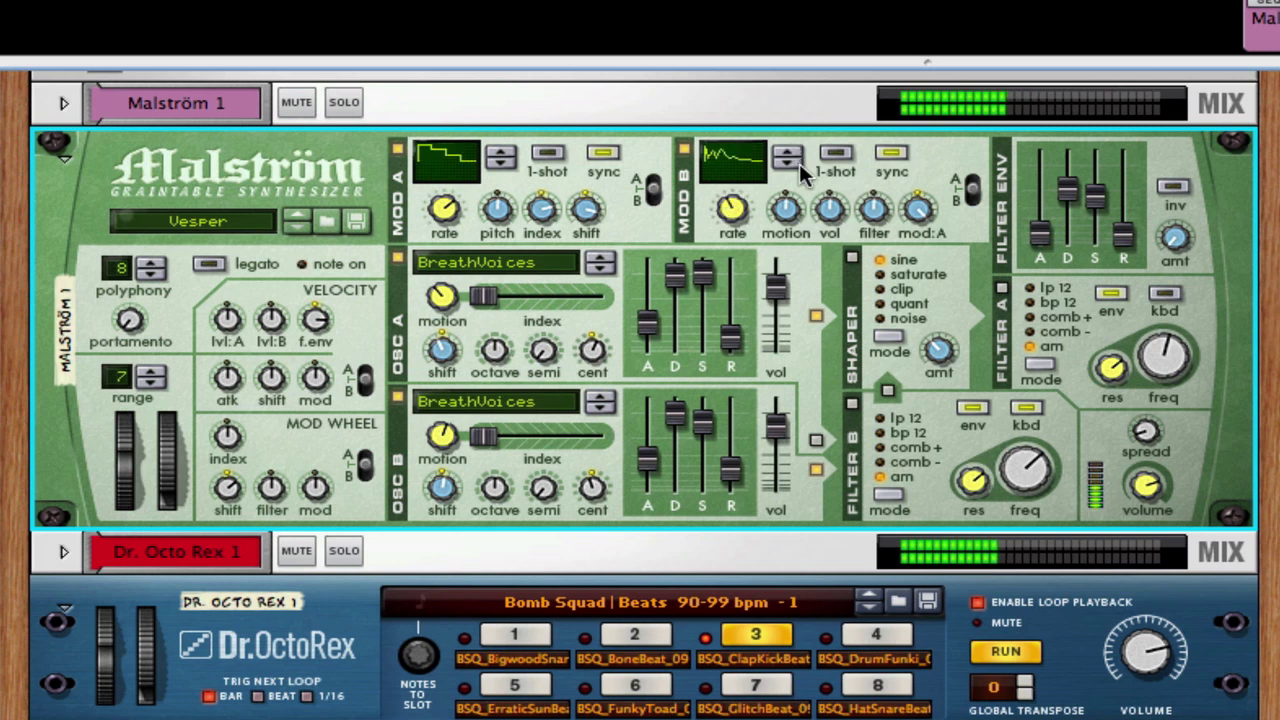
left_click_drag(916, 200, 915, 175)
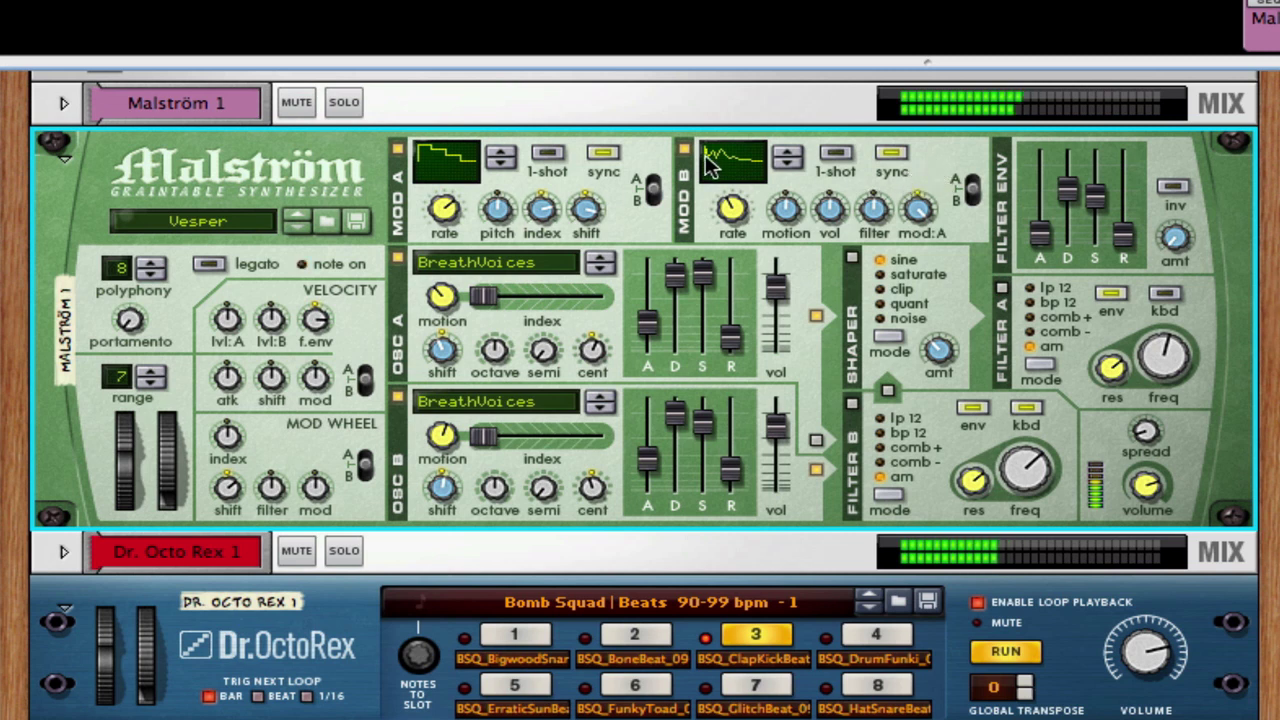
left_click(788, 161)
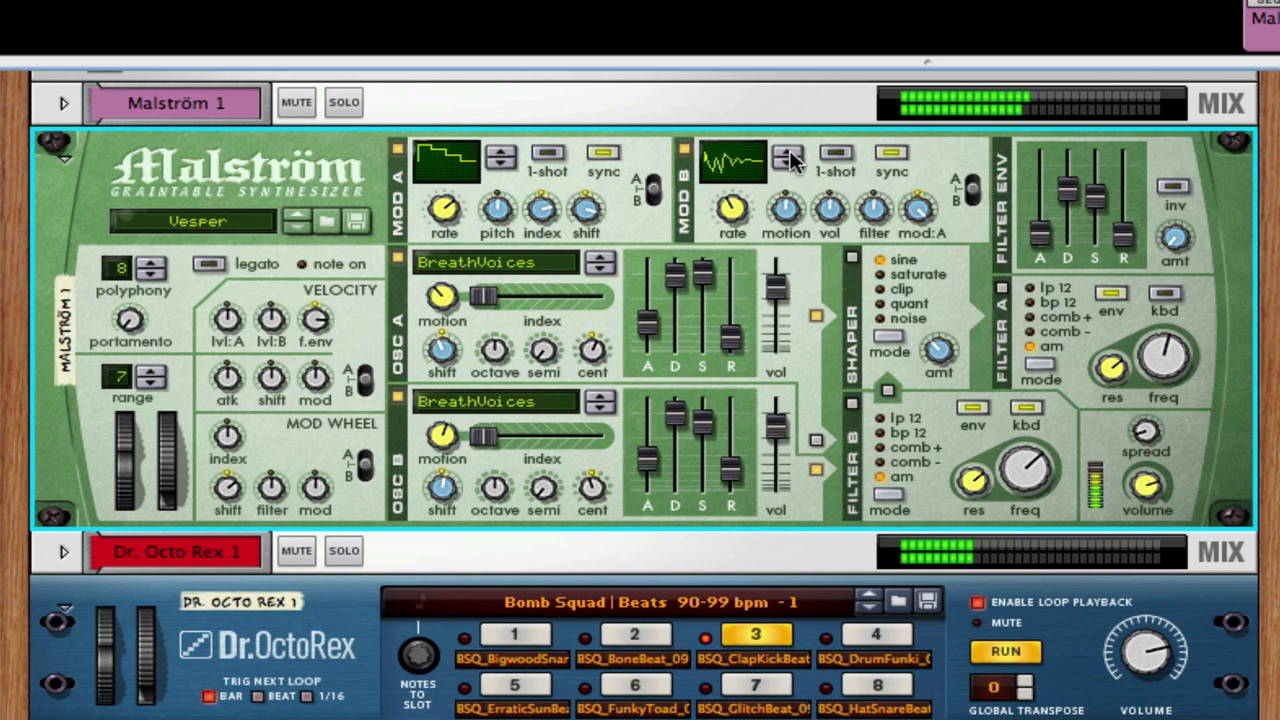
left_click(500, 153)
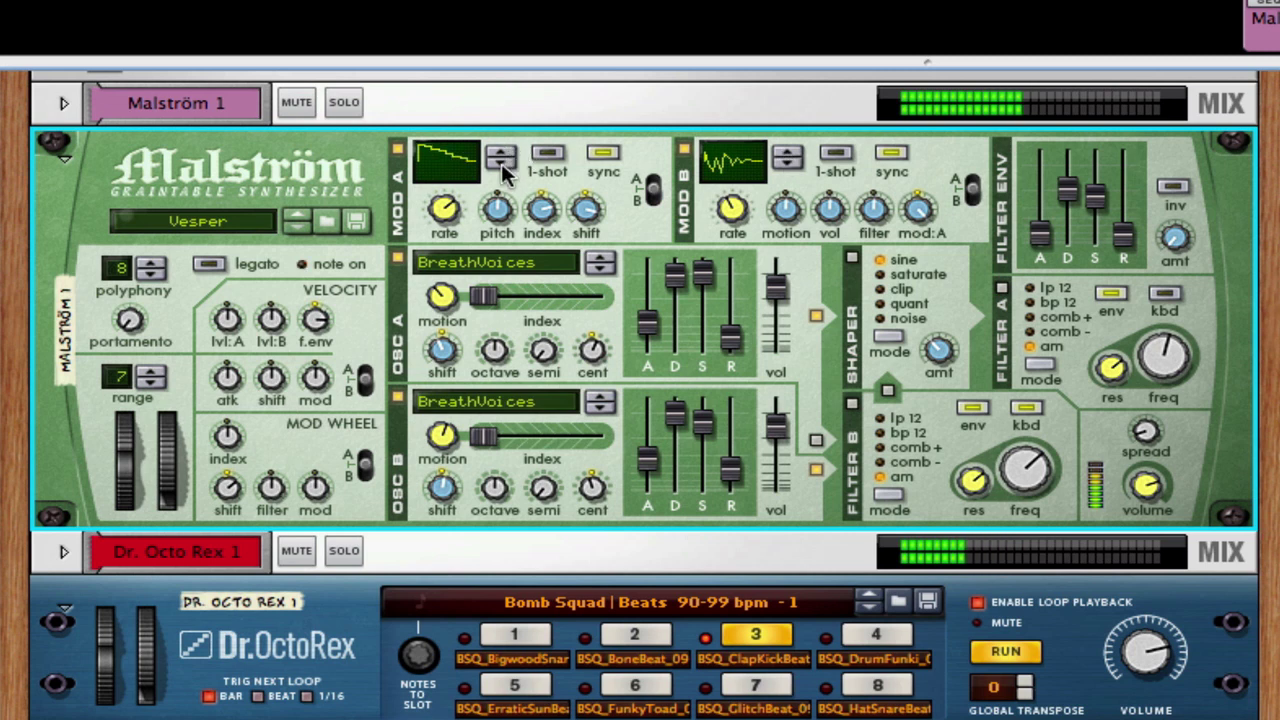
Stop playback, zero velocity lvl:A, set velocity f.env to 6, and switch both modulators and Filter B off
key("space")
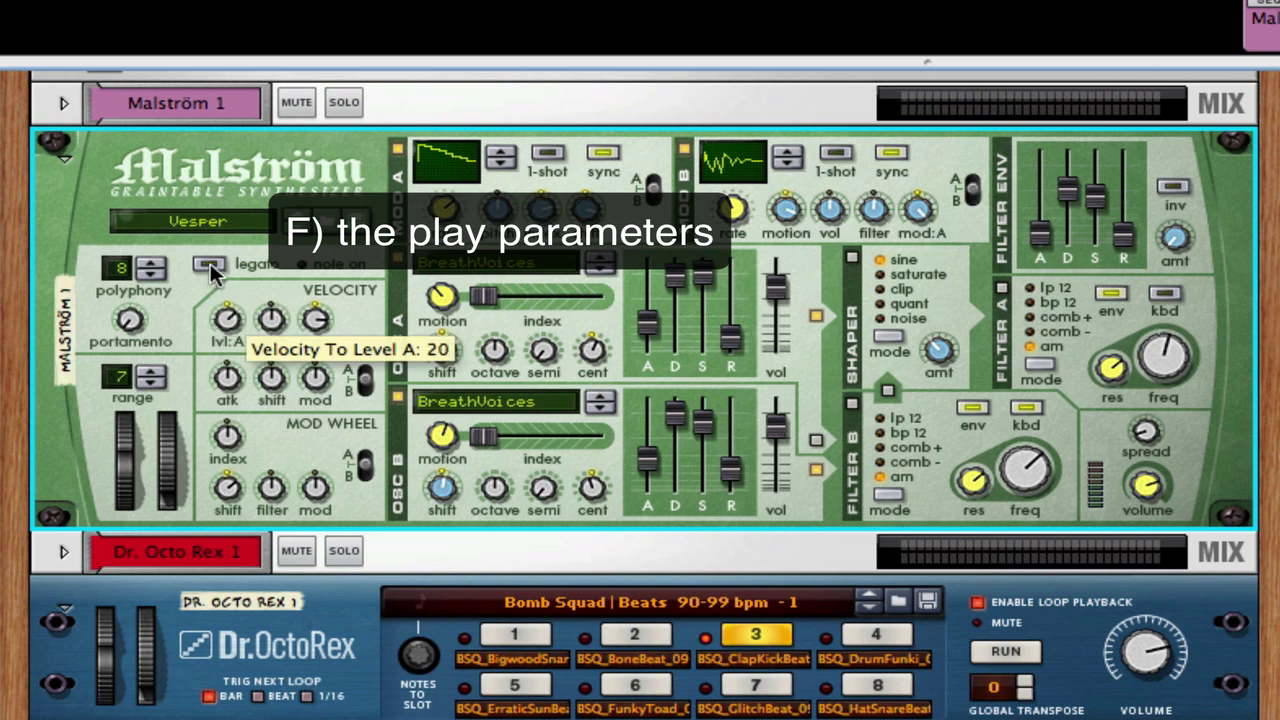
left_click_drag(227, 318, 217, 343)
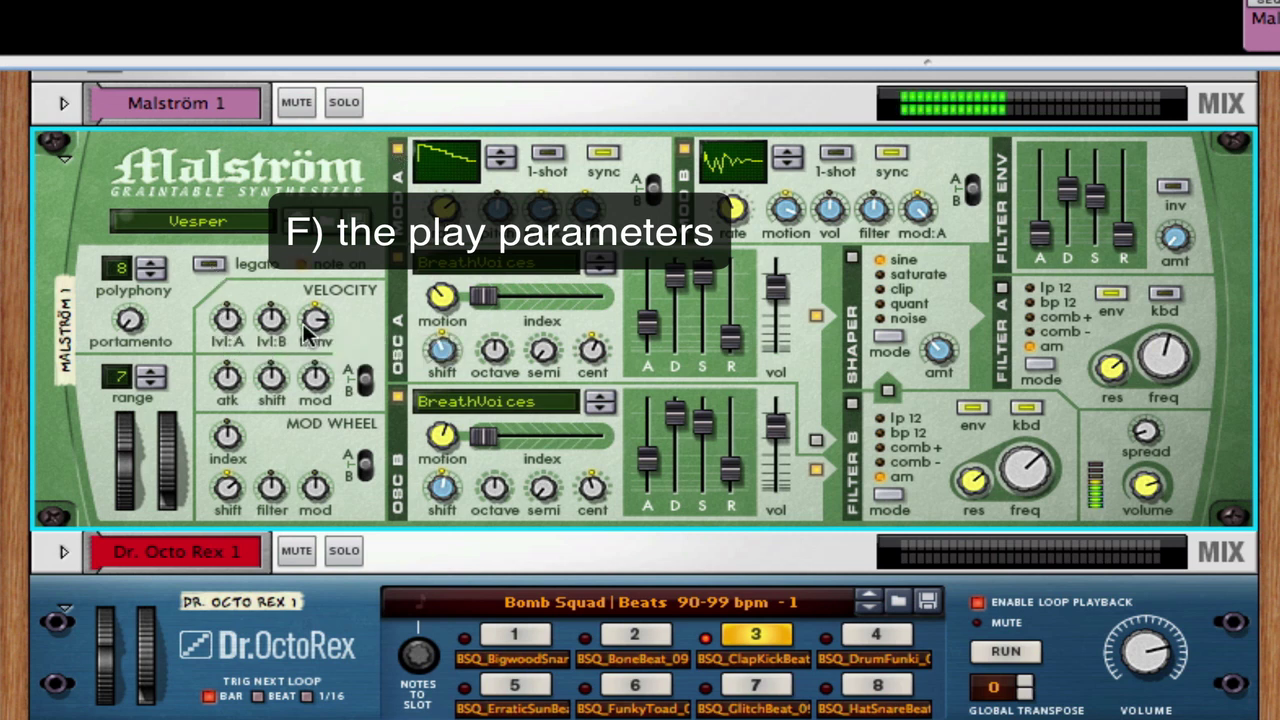
left_click_drag(316, 338, 327, 362)
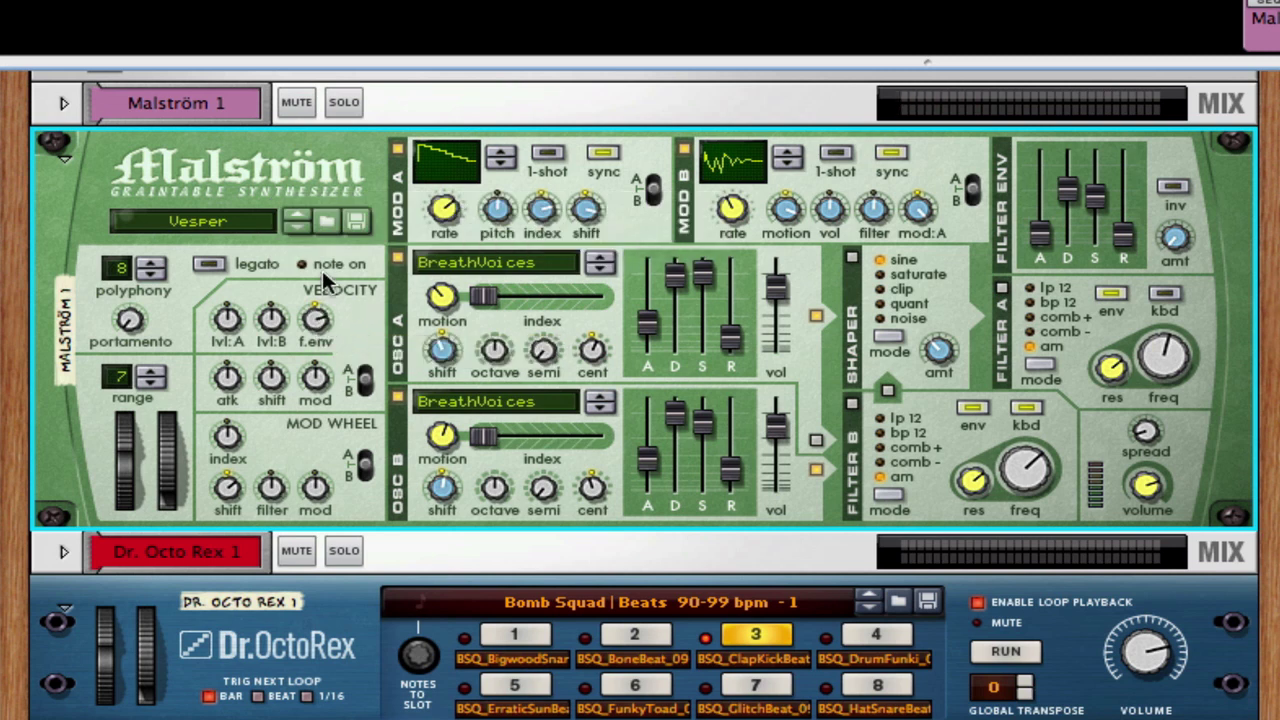
left_click(398, 149)
left_click(684, 149)
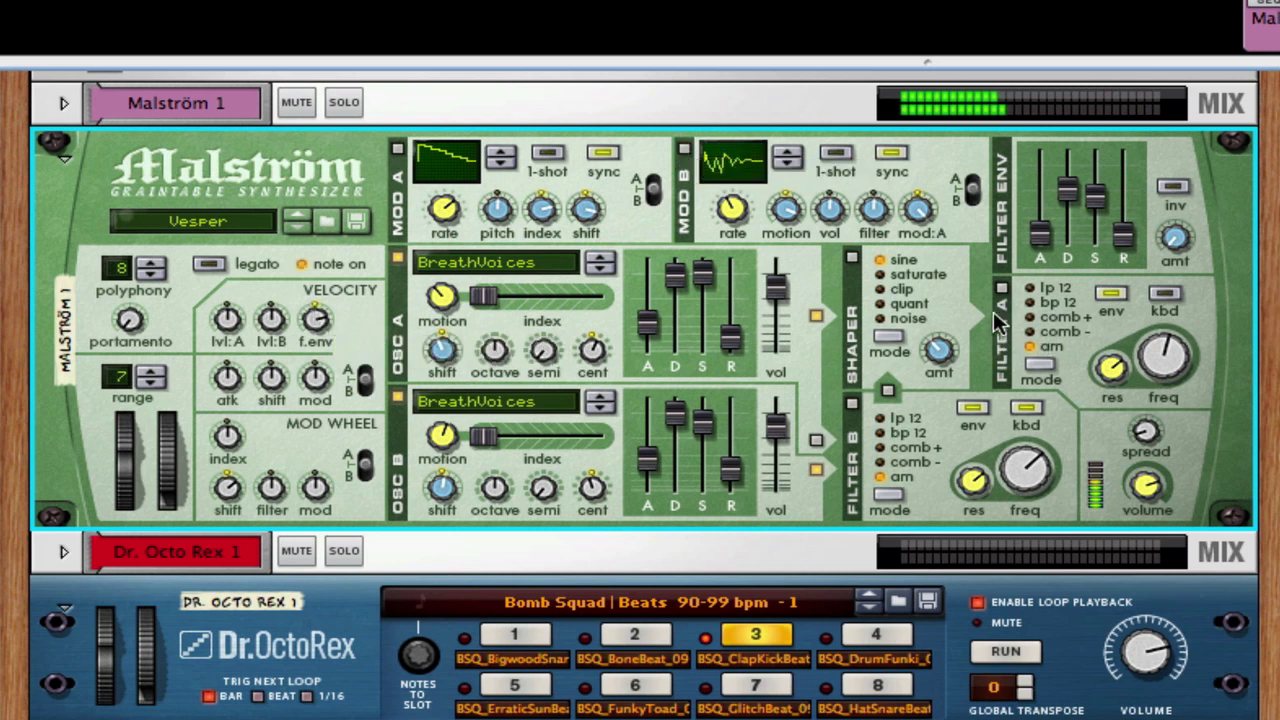
left_click(851, 403)
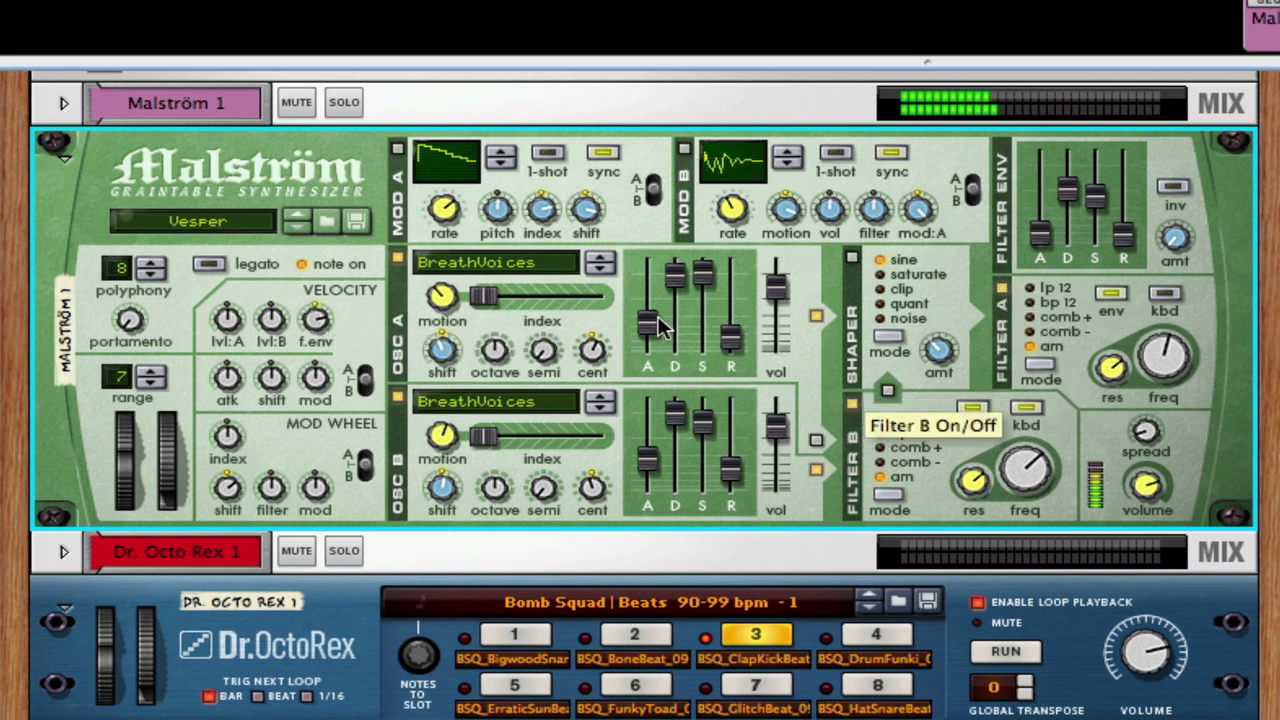
left_click_drag(308, 318, 318, 333)
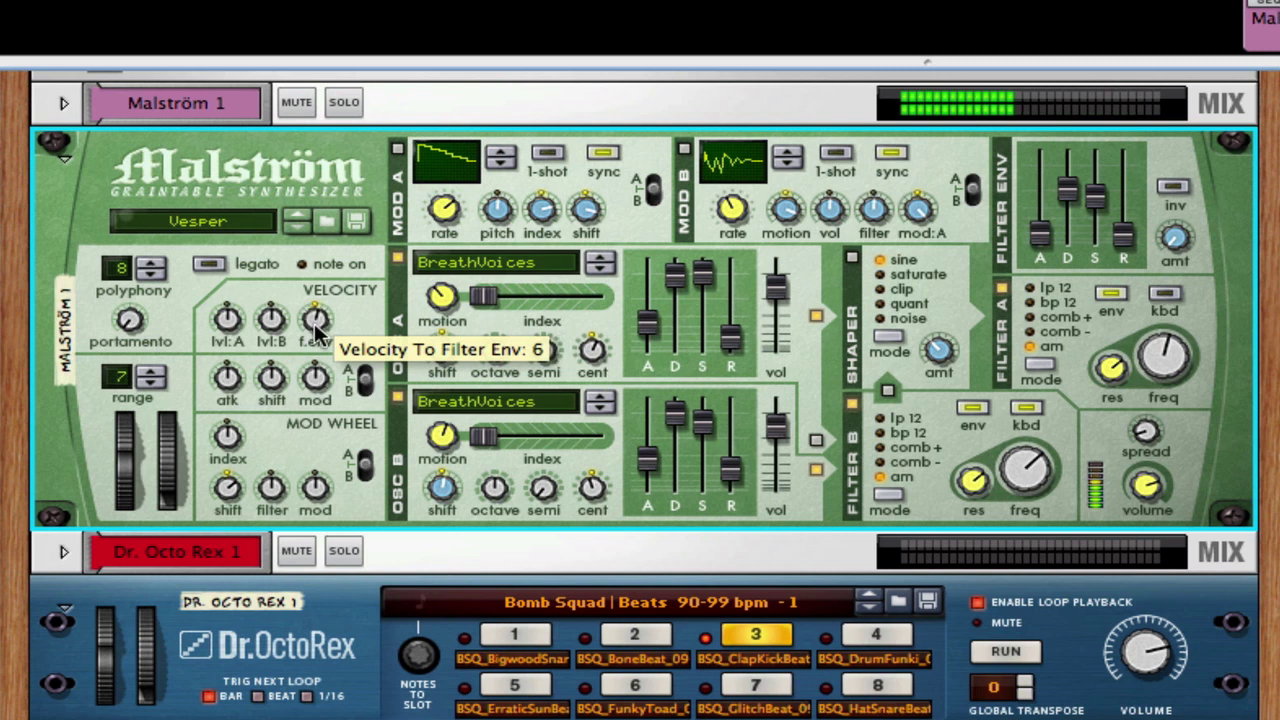
Enable legato with polyphony 1 and portamento raised to 100
left_click(210, 266)
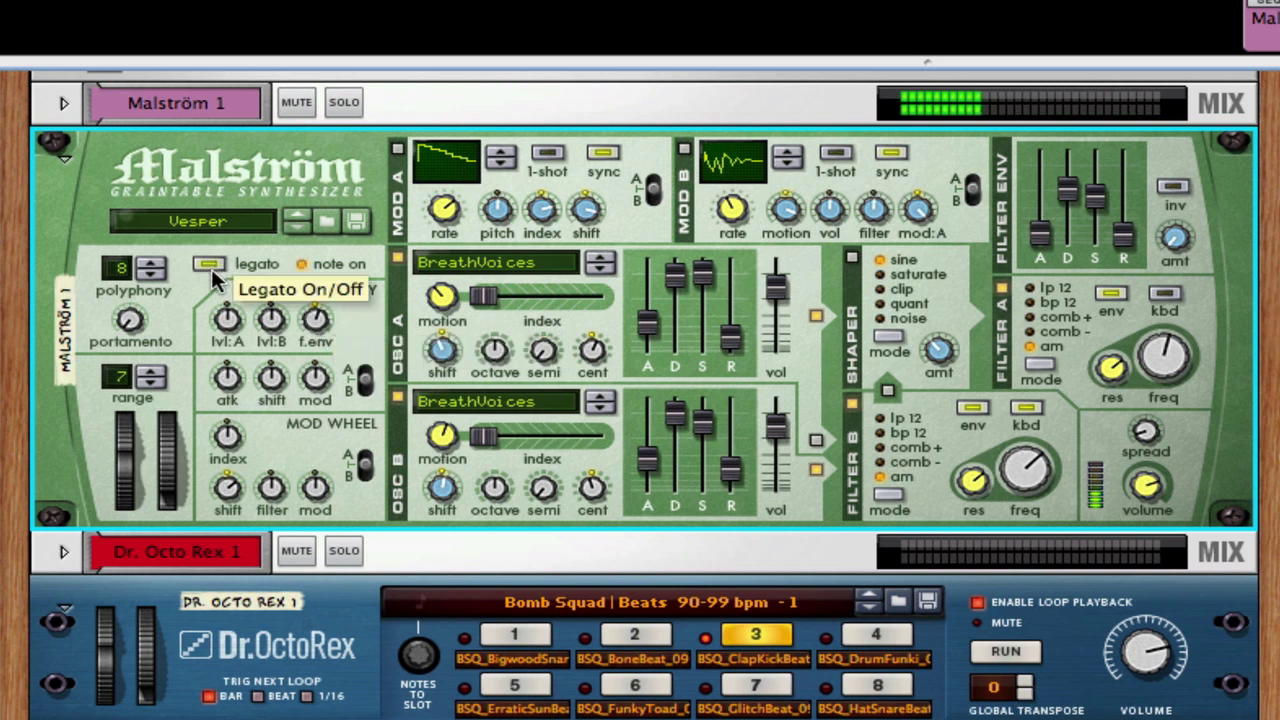
left_click(150, 276)
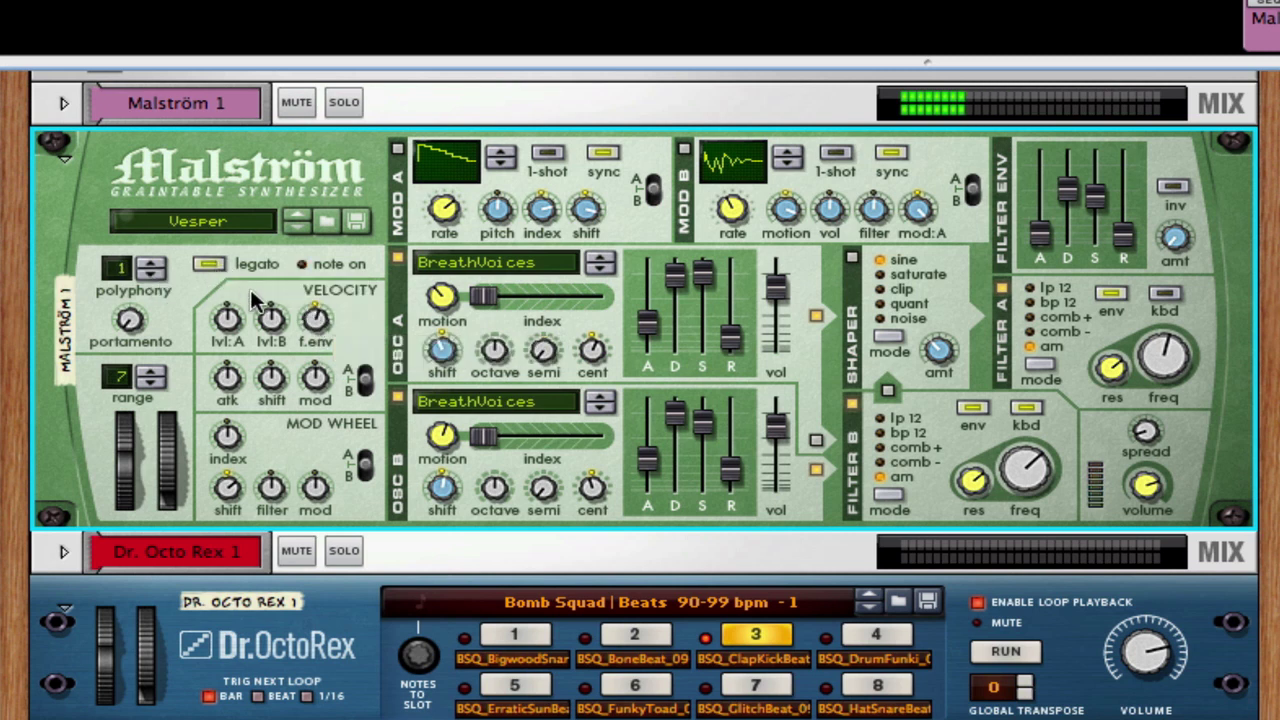
left_click_drag(130, 320, 89, 147)
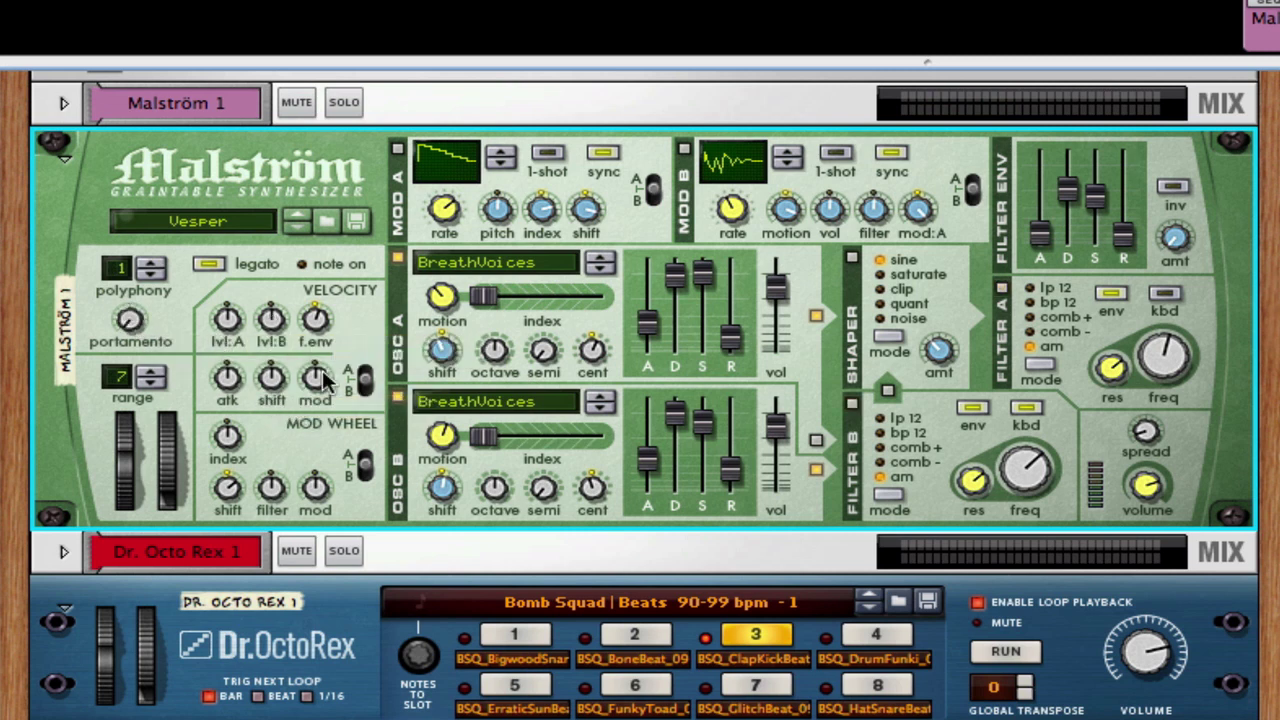
Set velocity-to-modulators to 39 and turn Modulators A, B and Filters A, B back on
left_click_drag(316, 376, 314, 318)
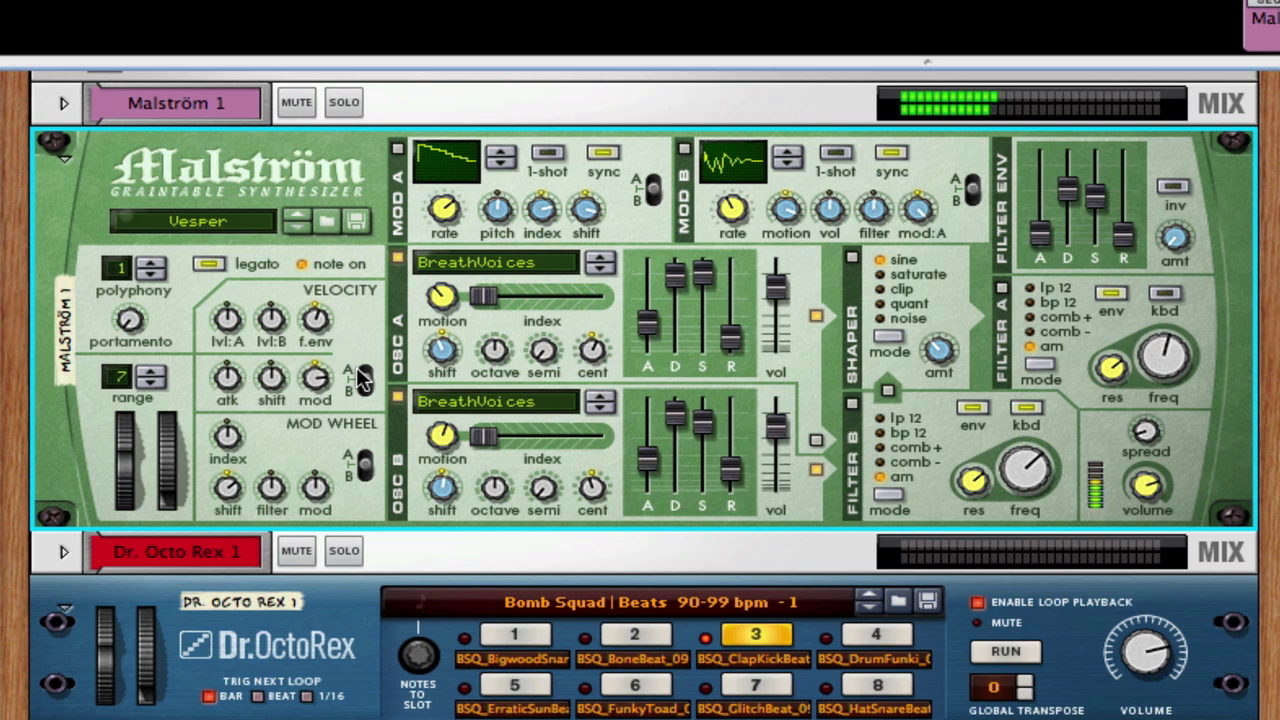
left_click(398, 148)
left_click(686, 150)
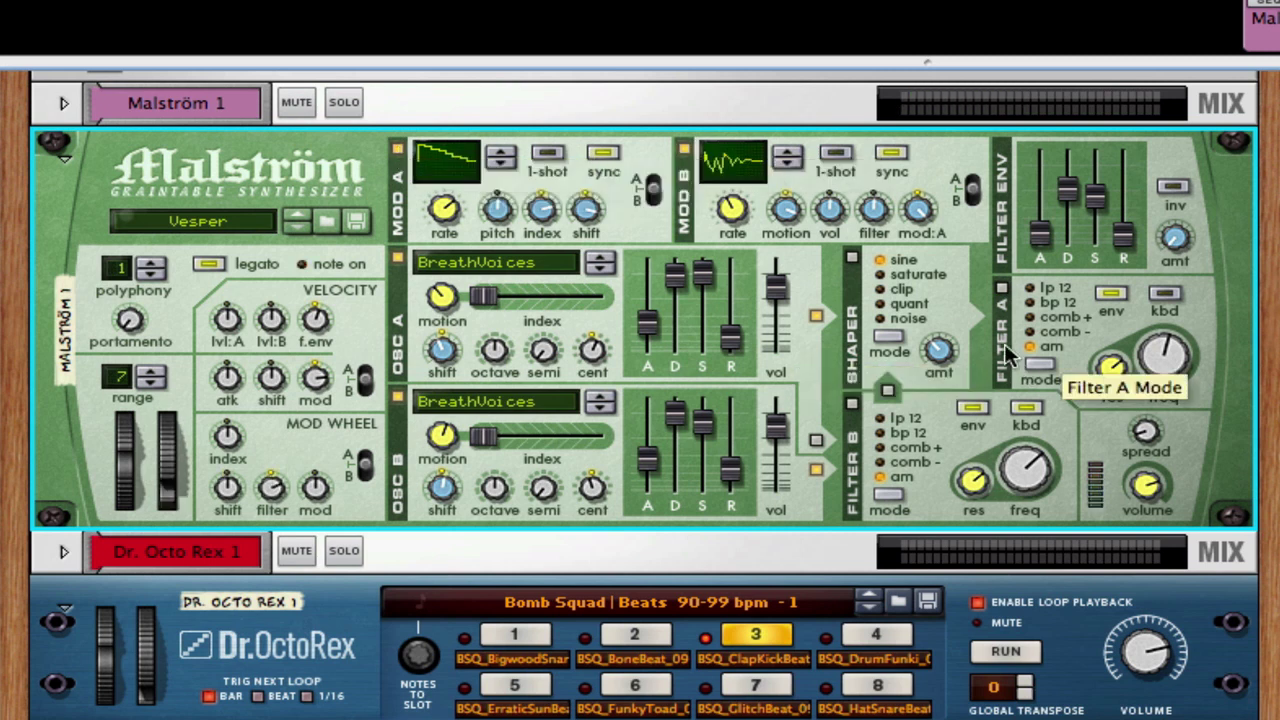
left_click(1001, 287)
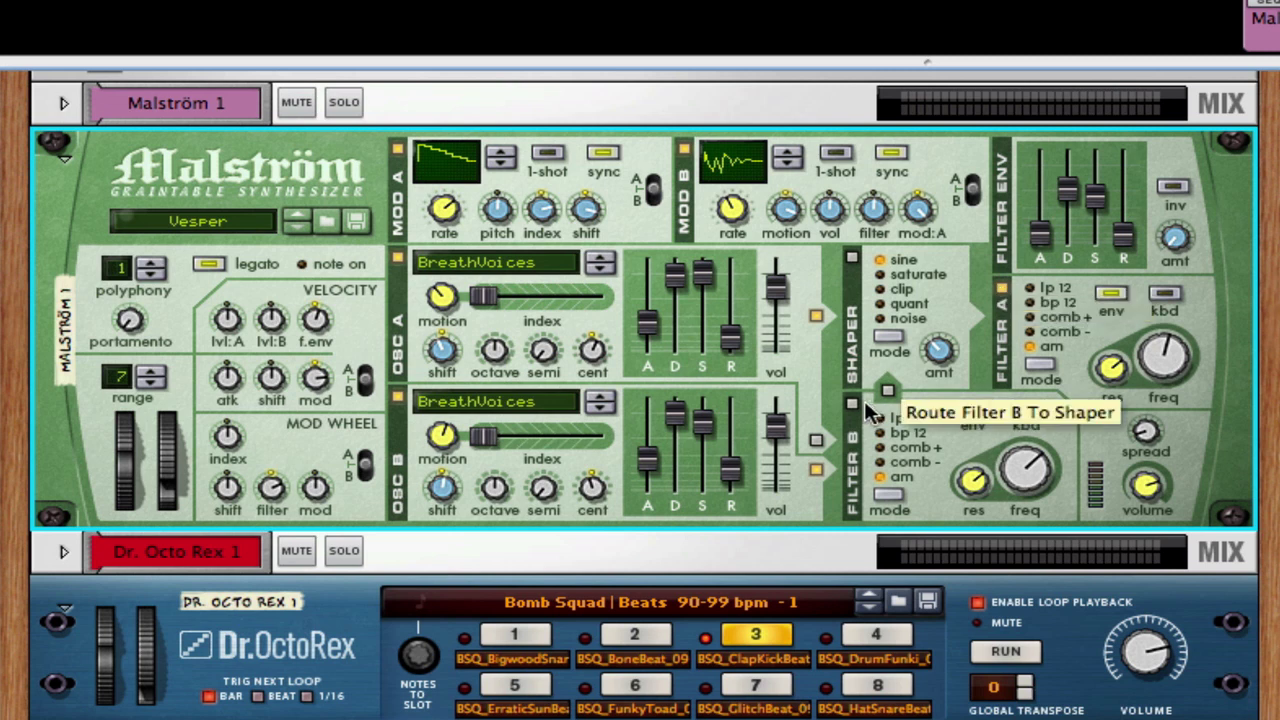
left_click(851, 401)
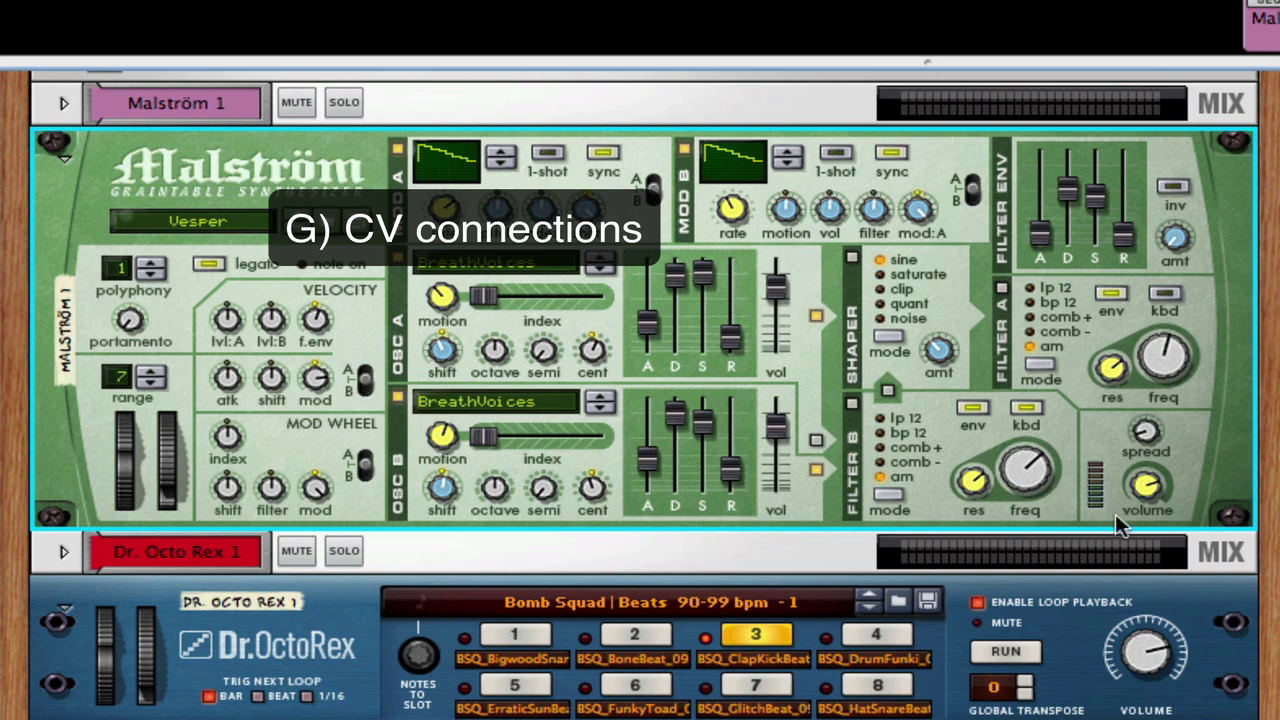
Flip the rack to the back panels and set Malström pitch modulation to target oscillators A+B
key("Tab")
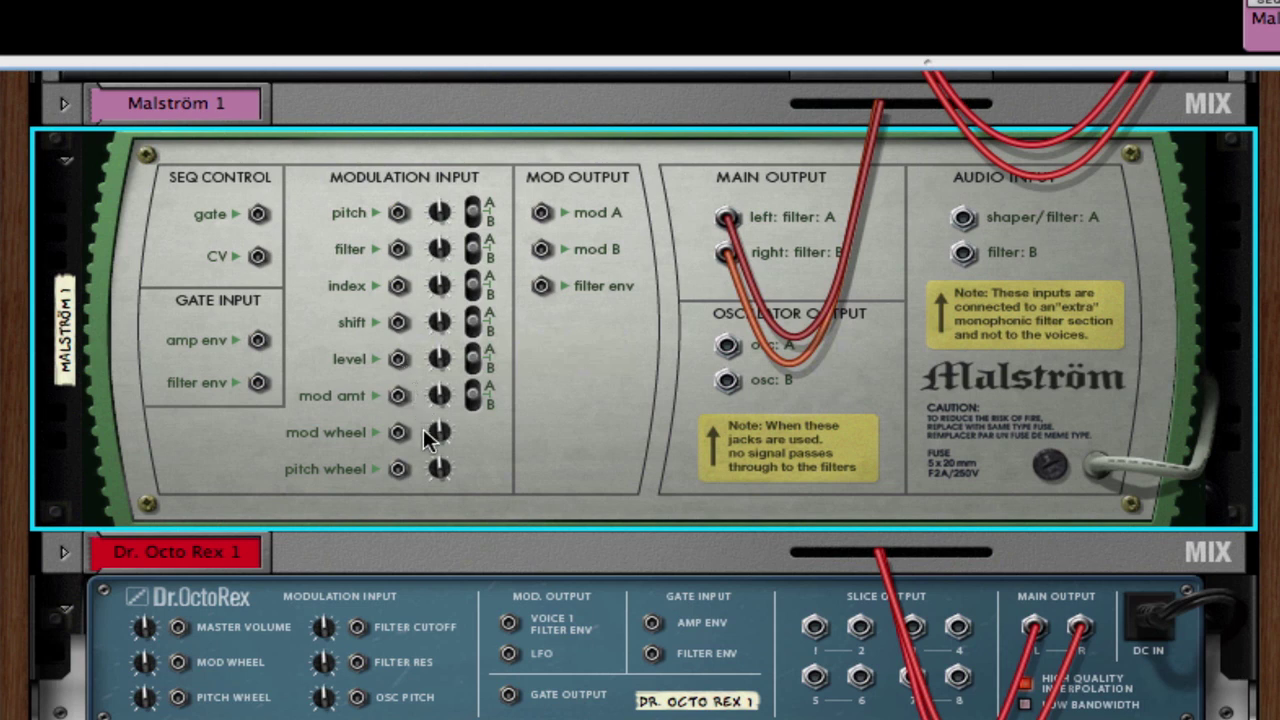
left_click(474, 210)
Add a Matrix Pattern Sequencer below the Malström and patch its CV cable into a Malström input
left_click(850, 2)
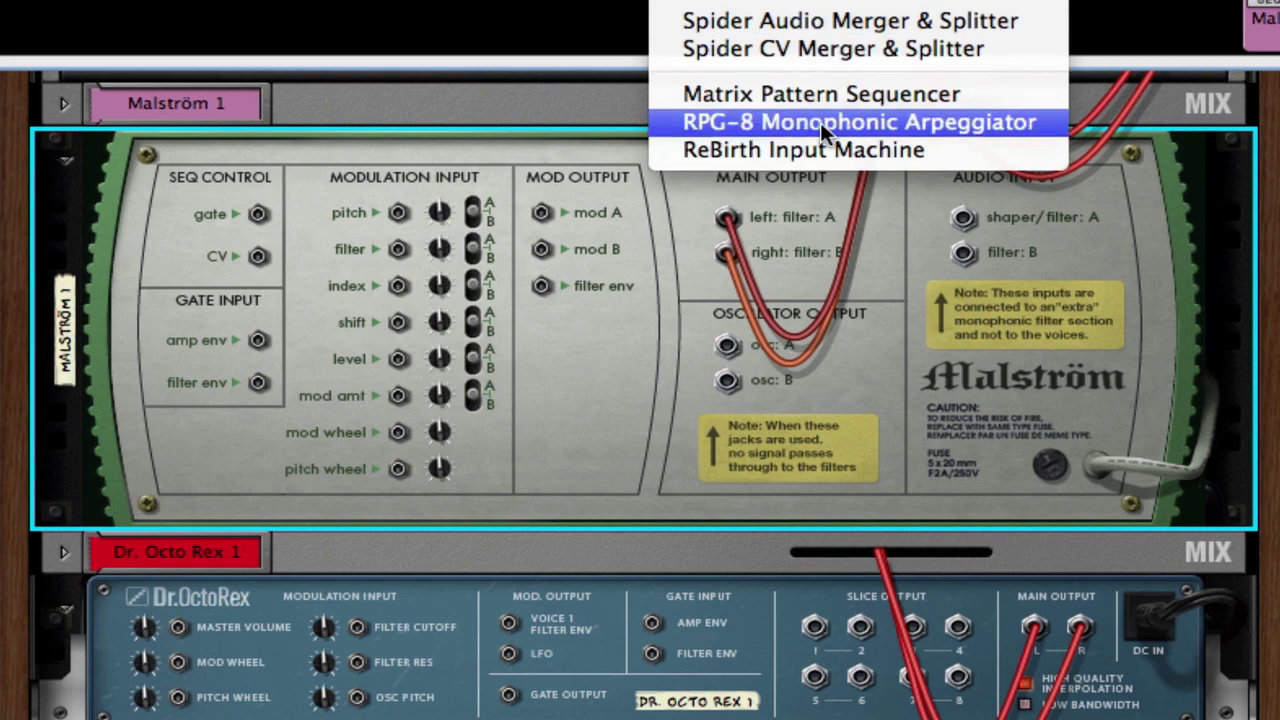
left_click(830, 92)
left_click_drag(290, 605, 392, 247)
Back on the front panels, draw a new Matrix note pattern and route the shaper into Filter A
key("Tab")
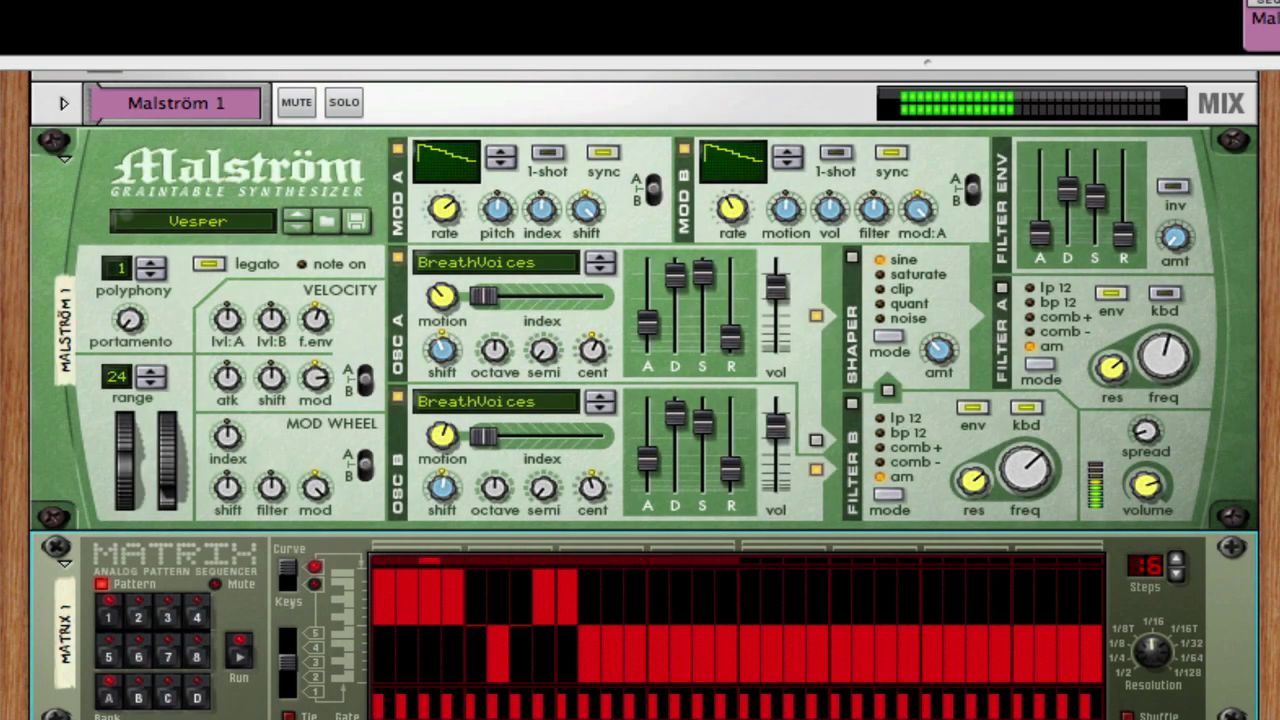
left_click_drag(623, 614, 715, 600)
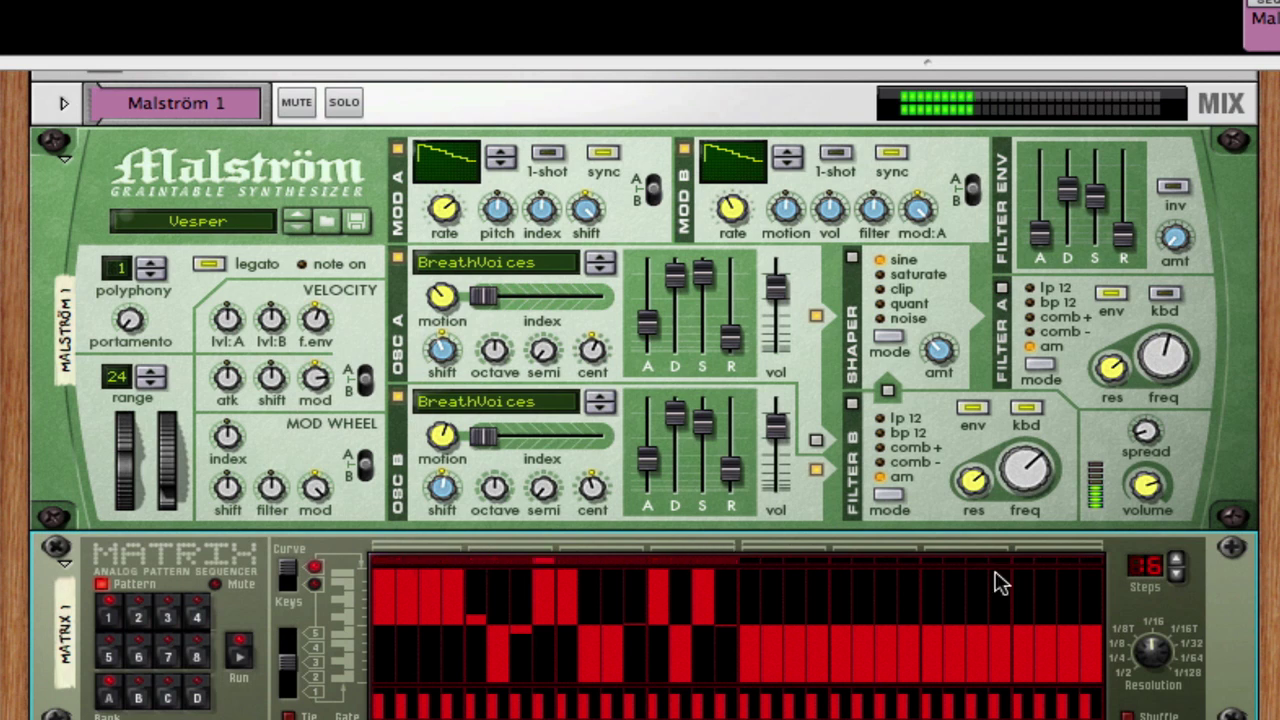
left_click(816, 316)
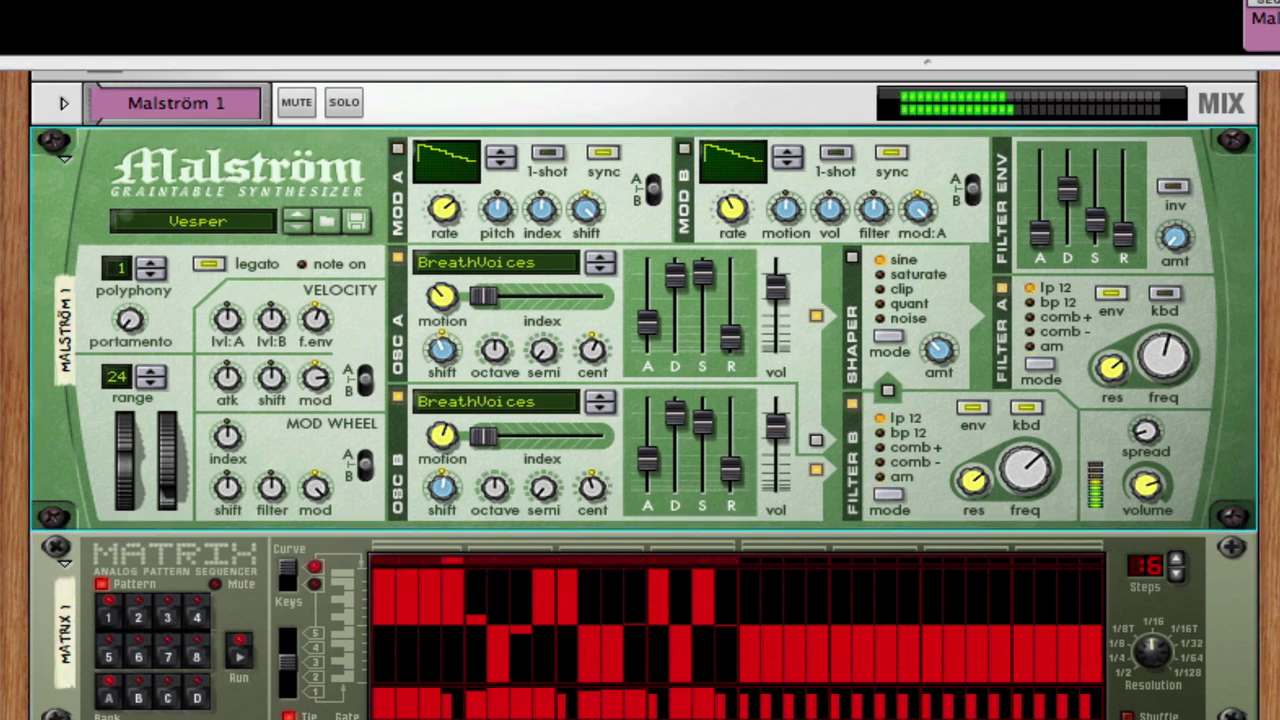